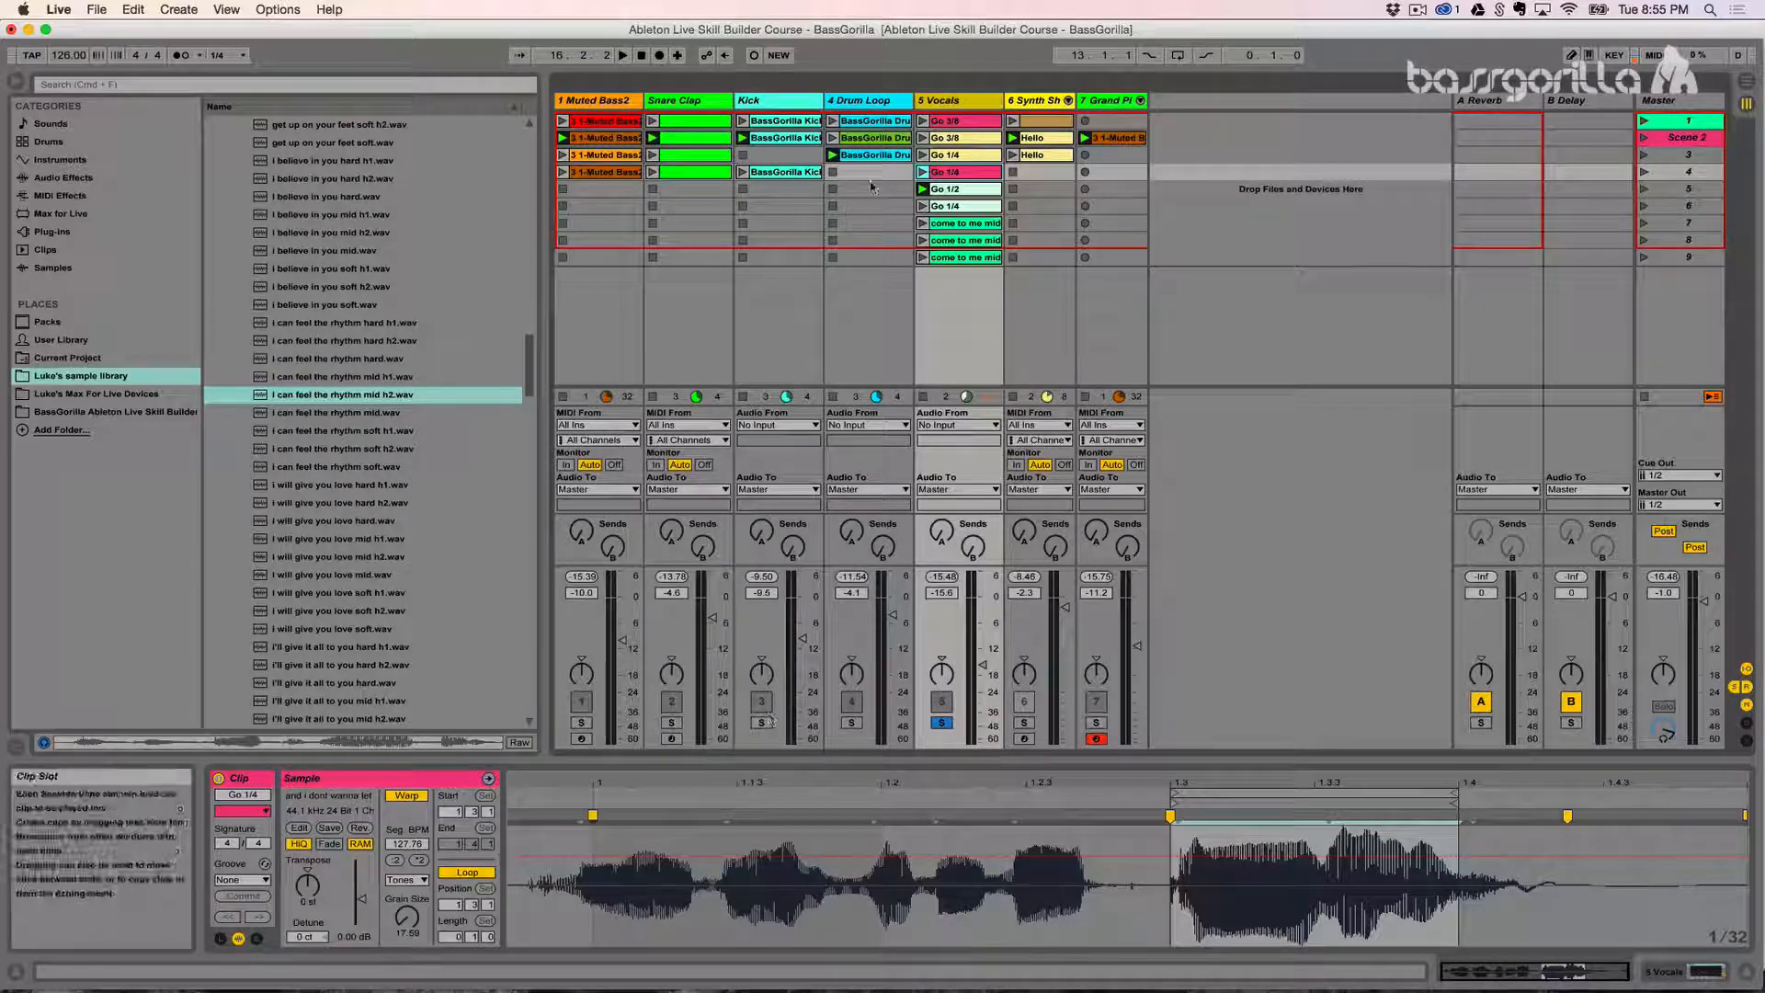
- Show the launch settings of the Go 1/2 clip on the Vocals track and audition it in Trigger mode, stopping the track's clip at the end
left_click(950, 189)
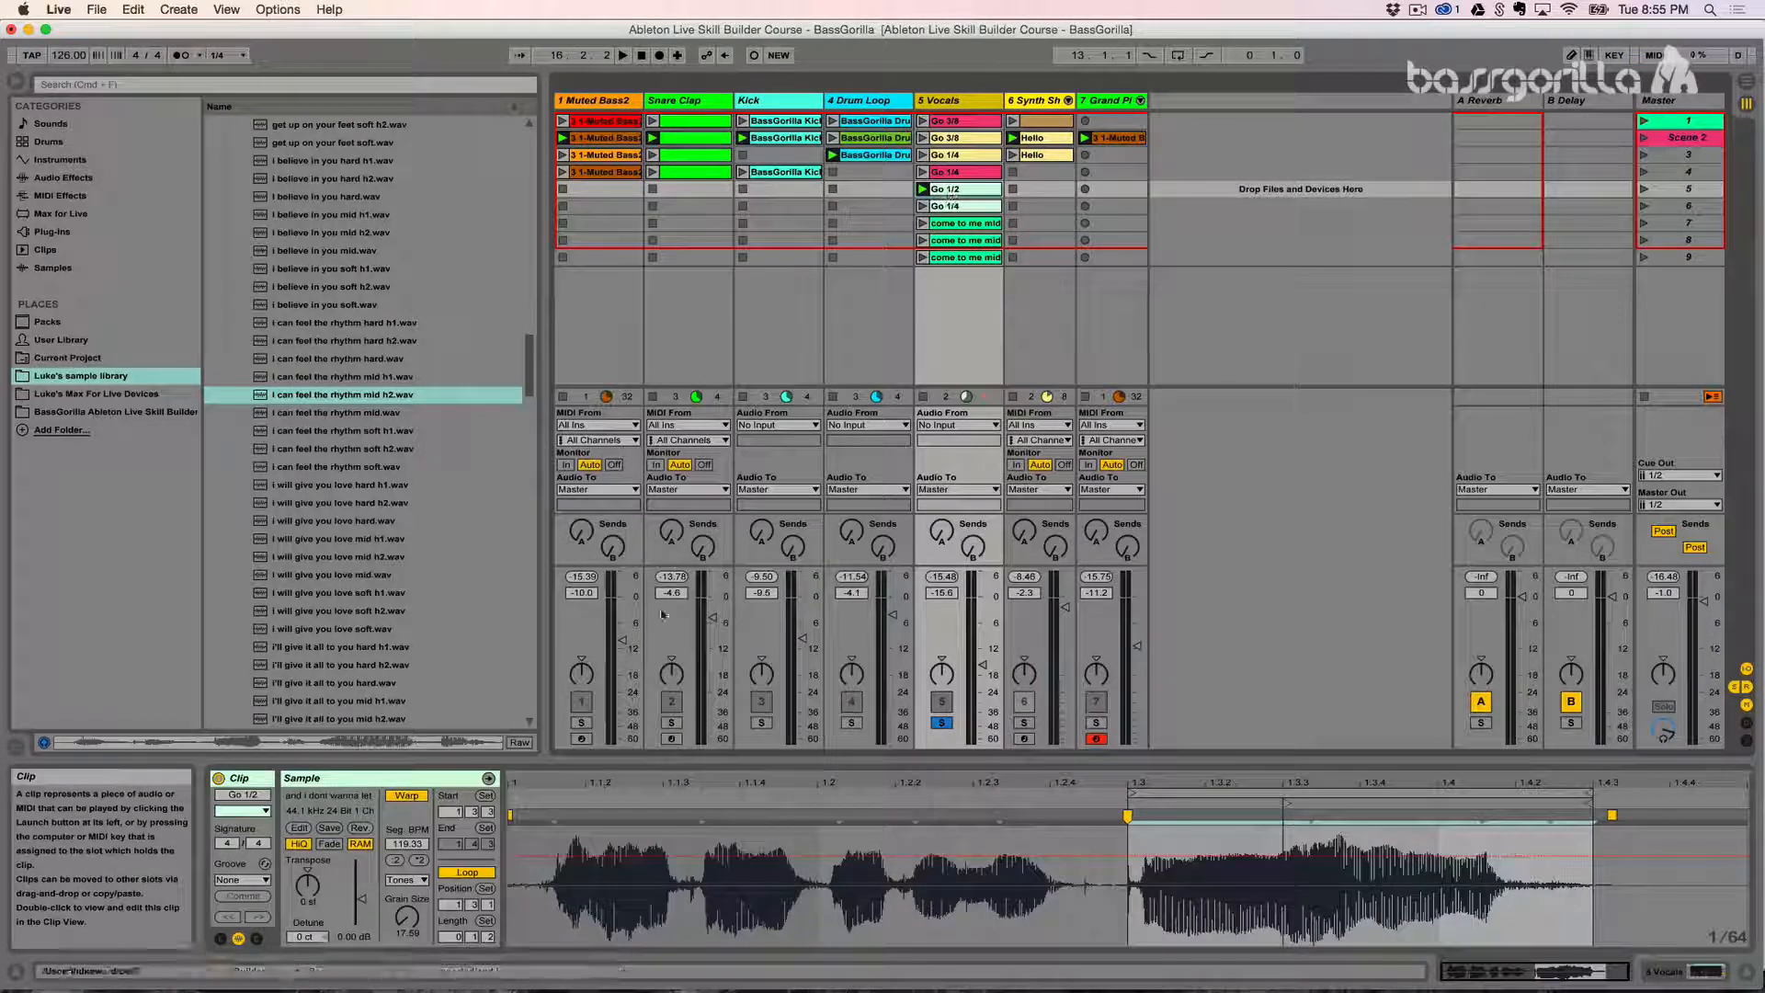
left_click(220, 939)
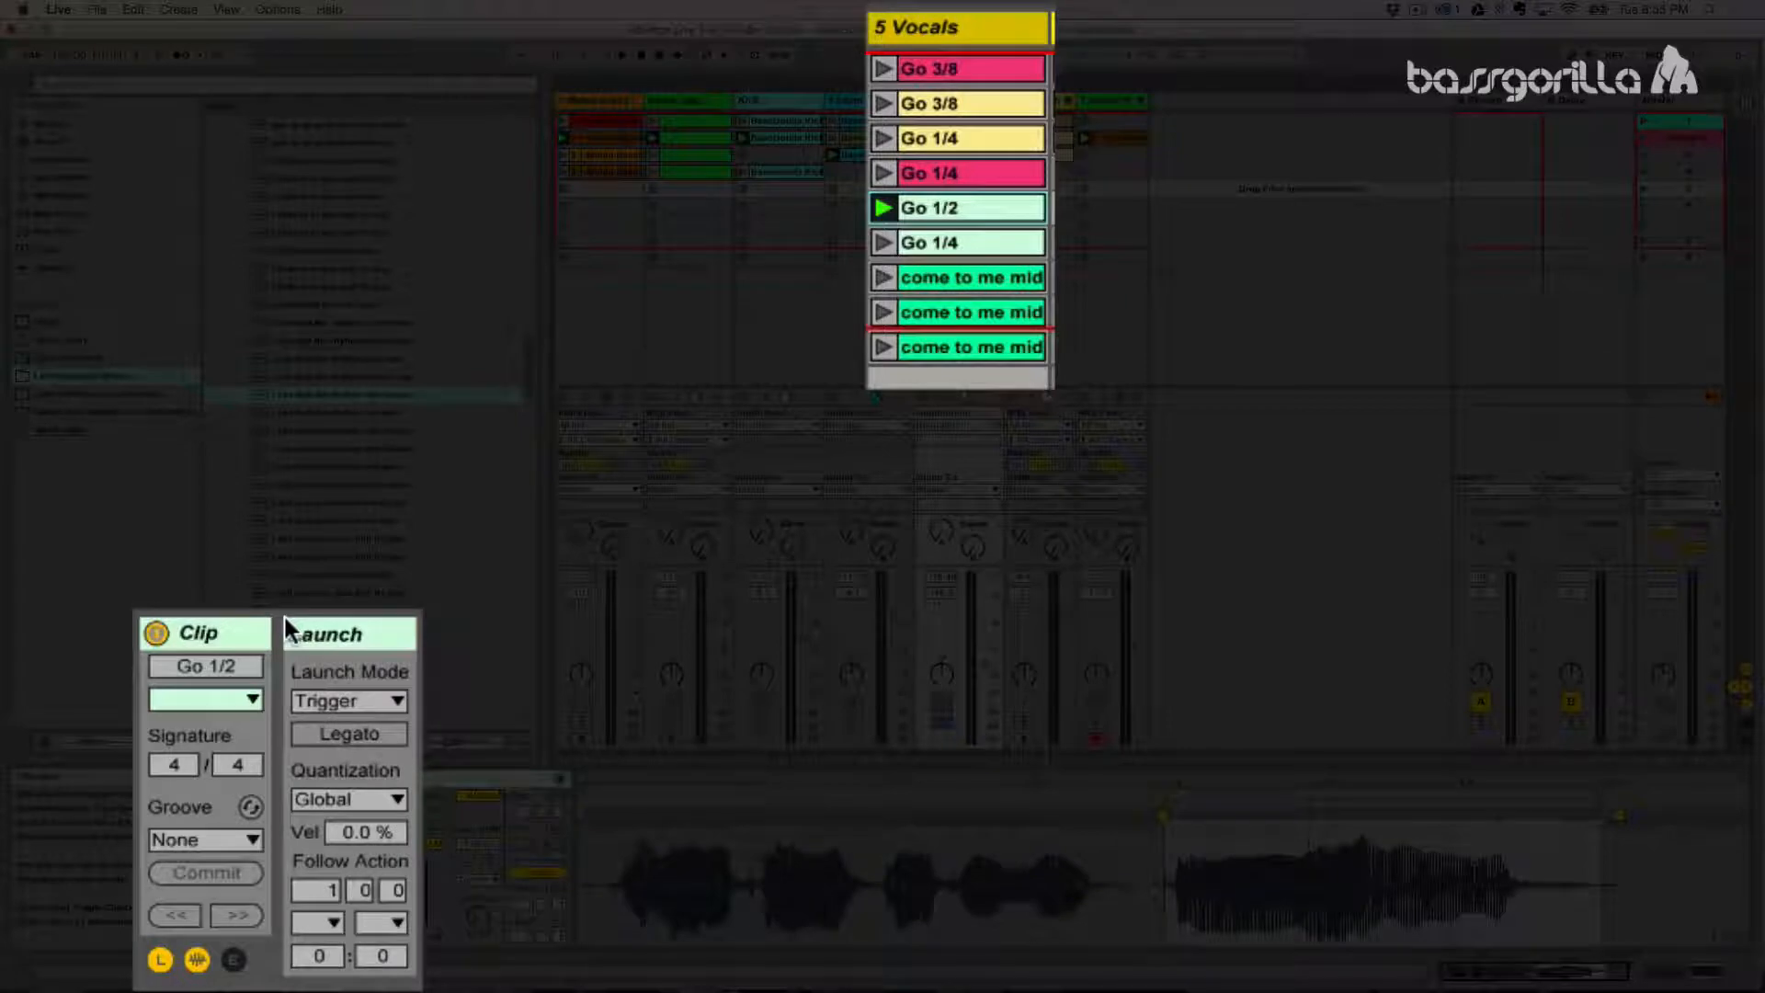
left_click(345, 703)
left_click(330, 732)
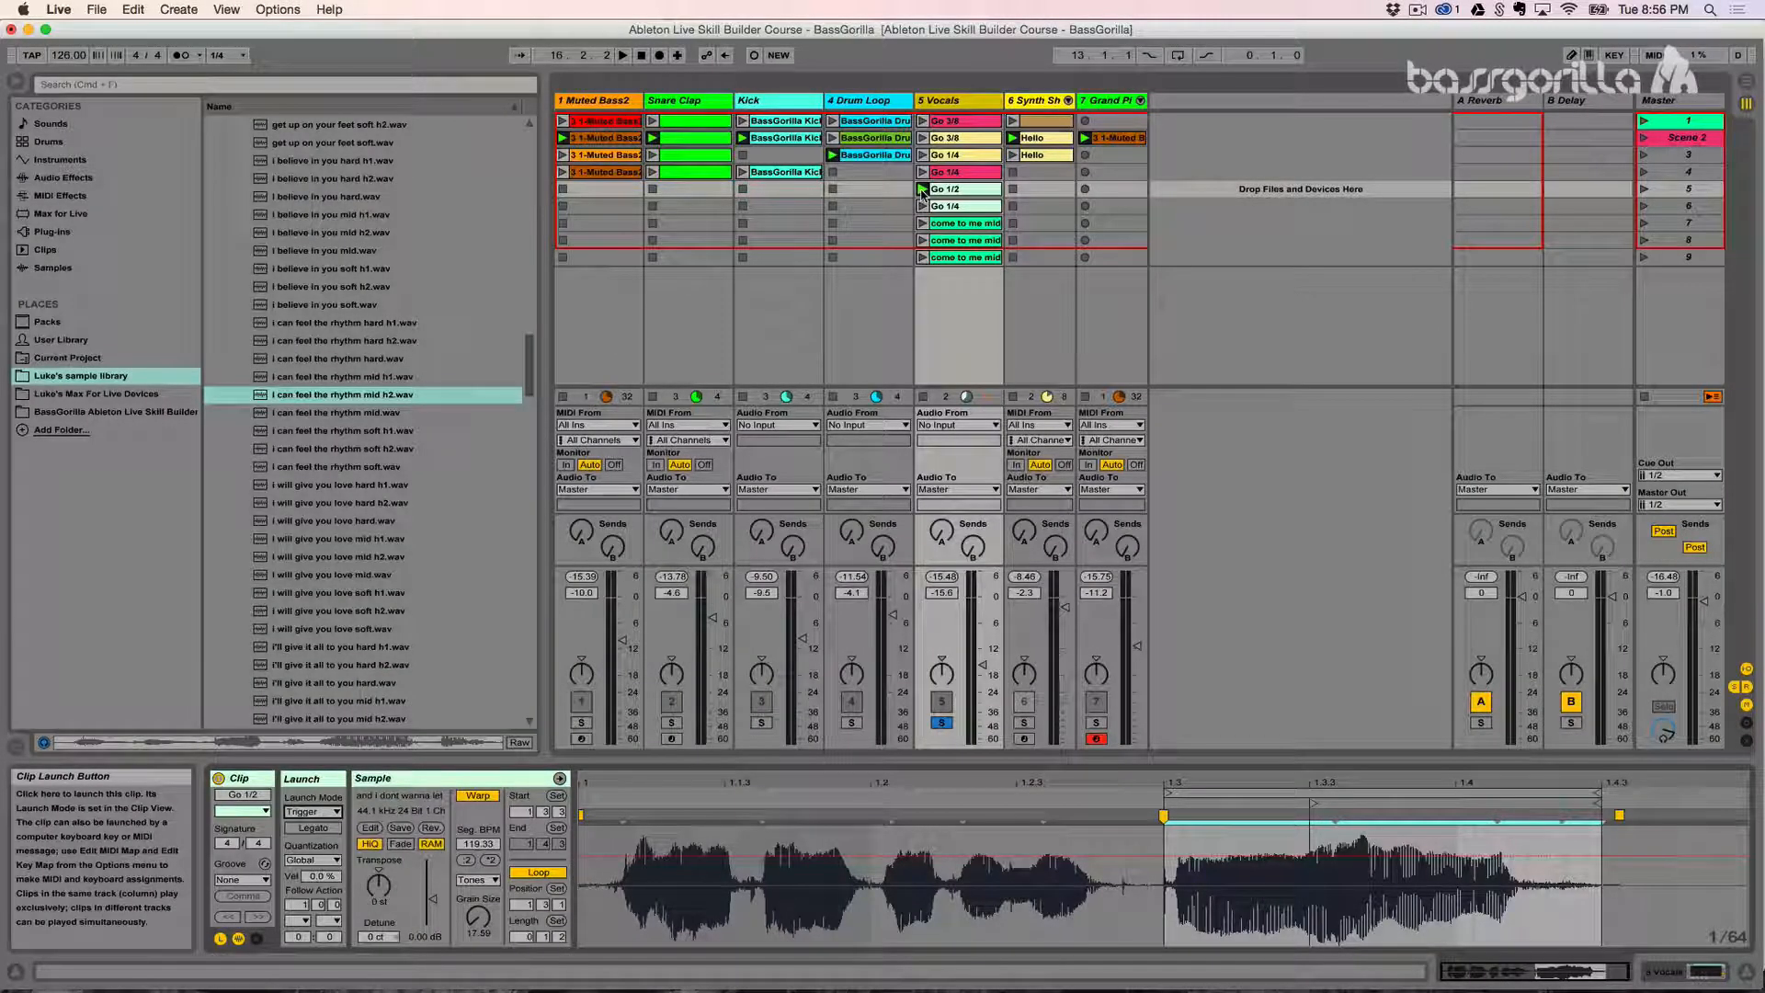
left_click(922, 193)
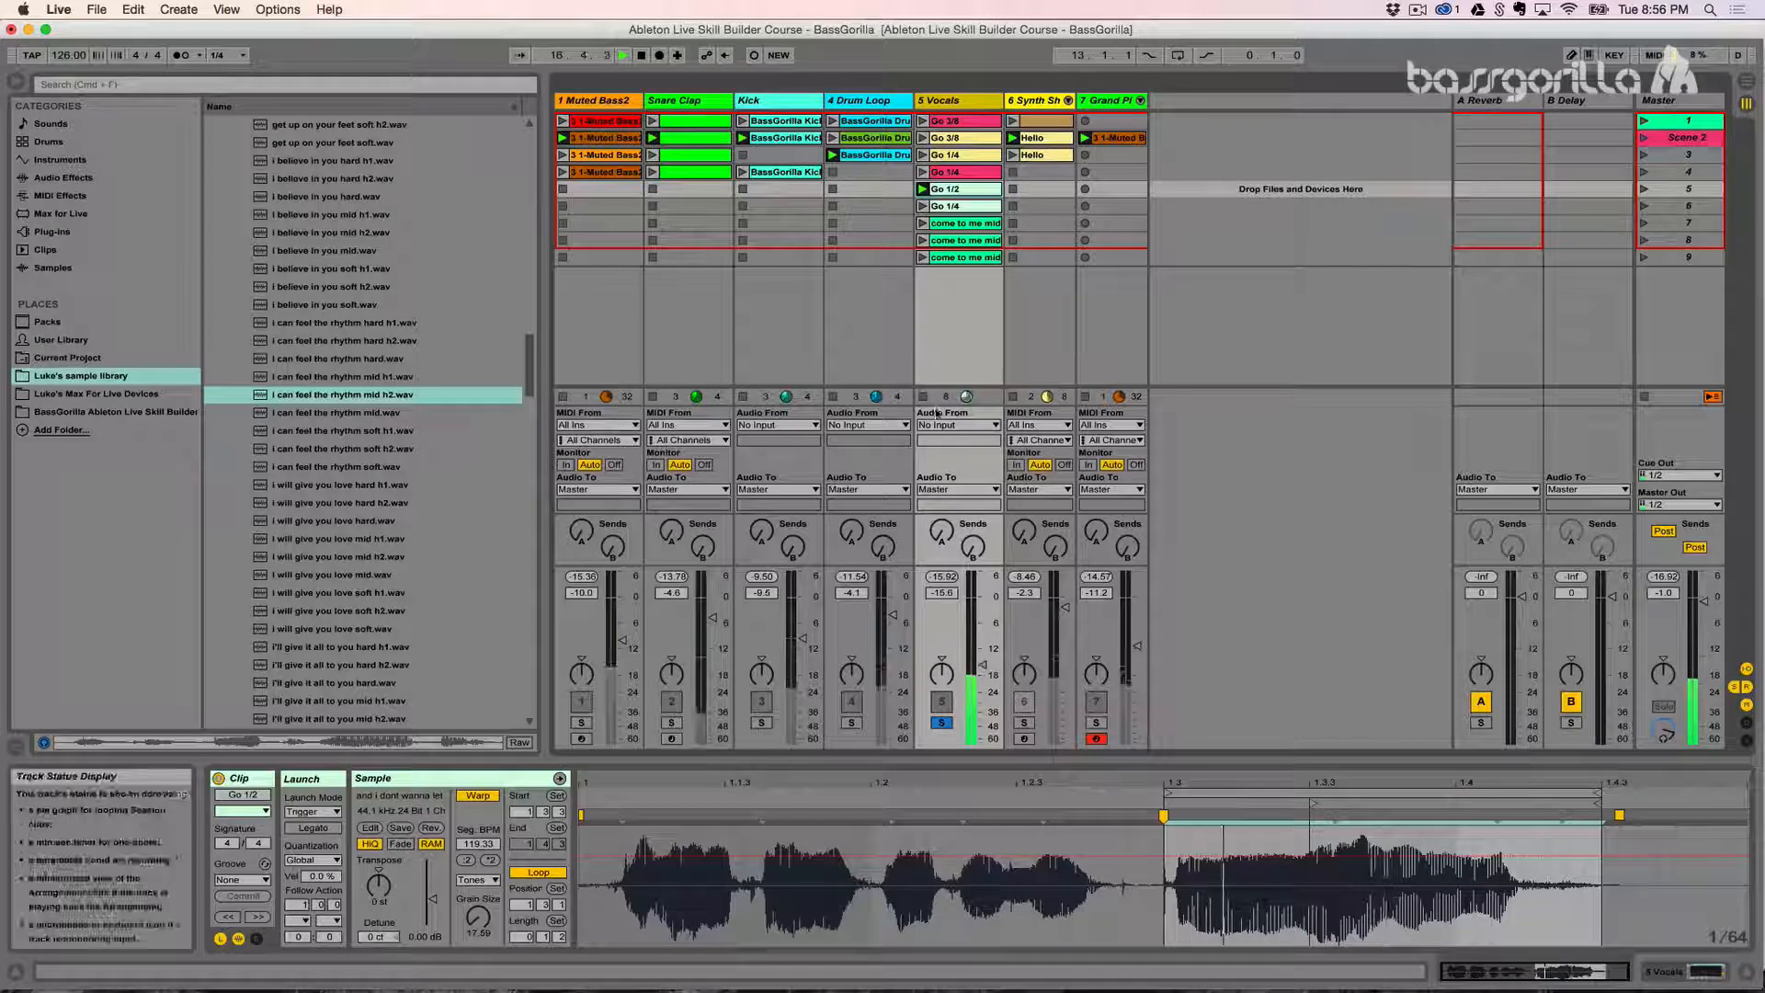
left_click(924, 397)
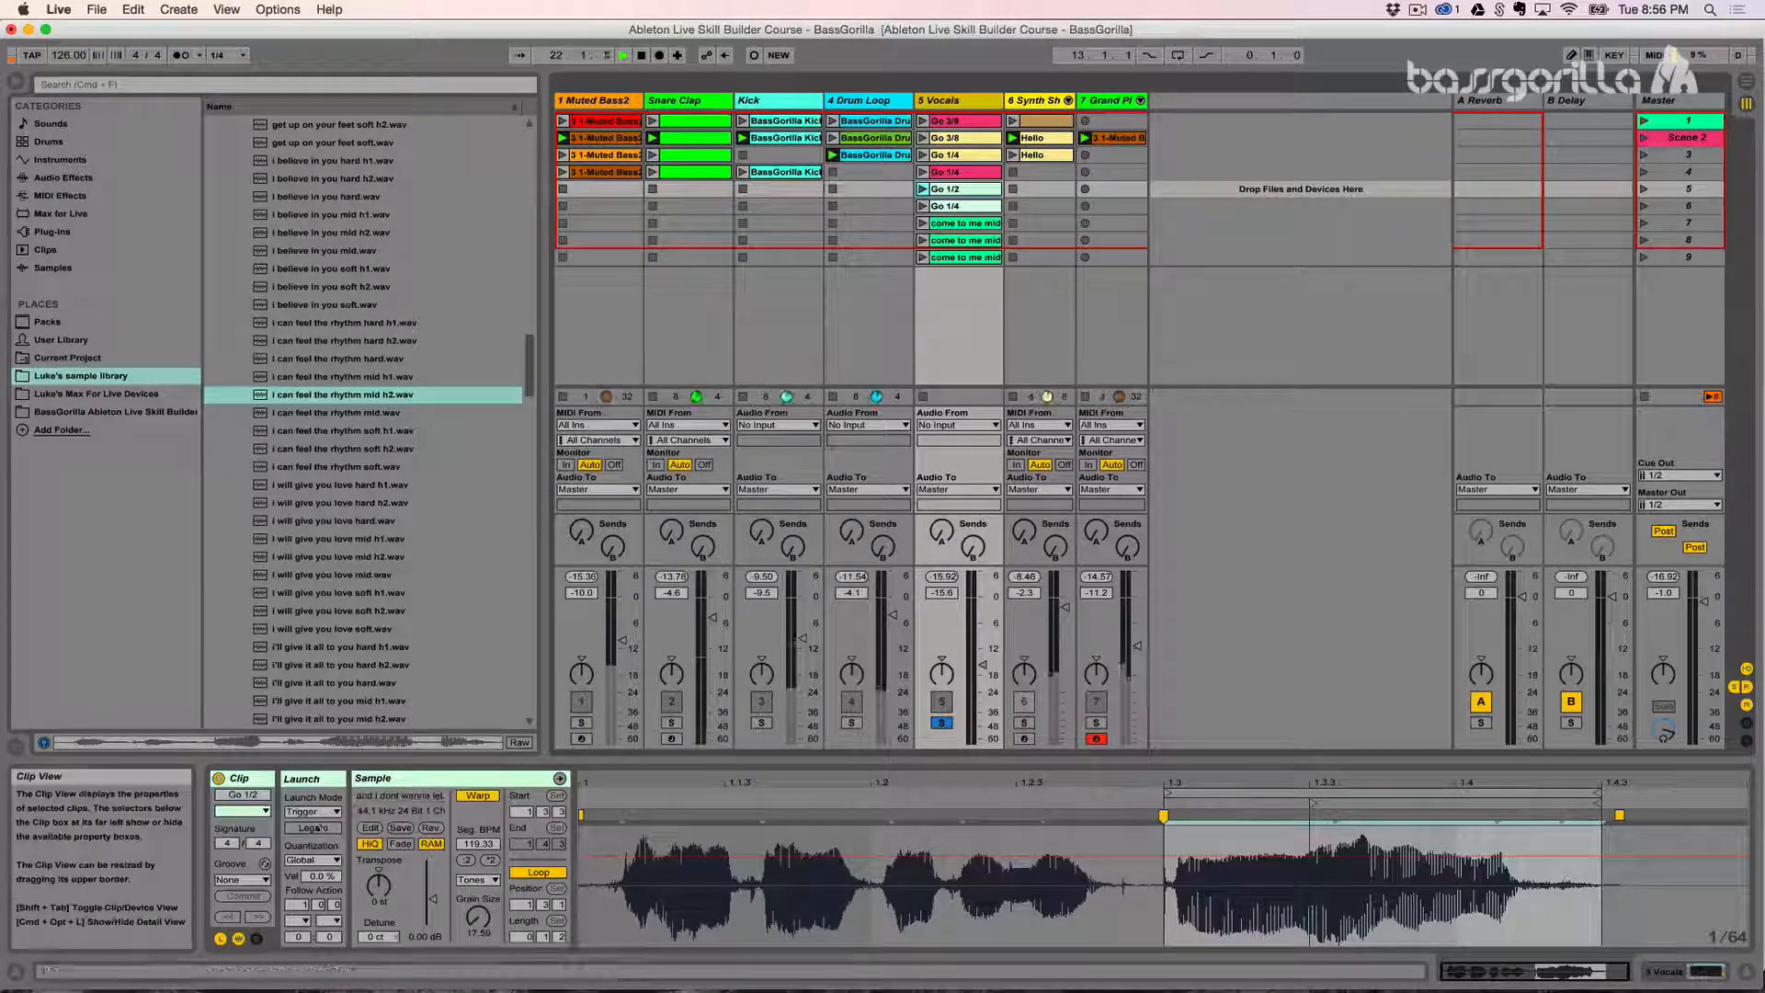
- Set the Go 1/2 clip's launch mode to Gate and test it by holding and releasing its launch control several times
left_click(312, 812)
left_click(300, 752)
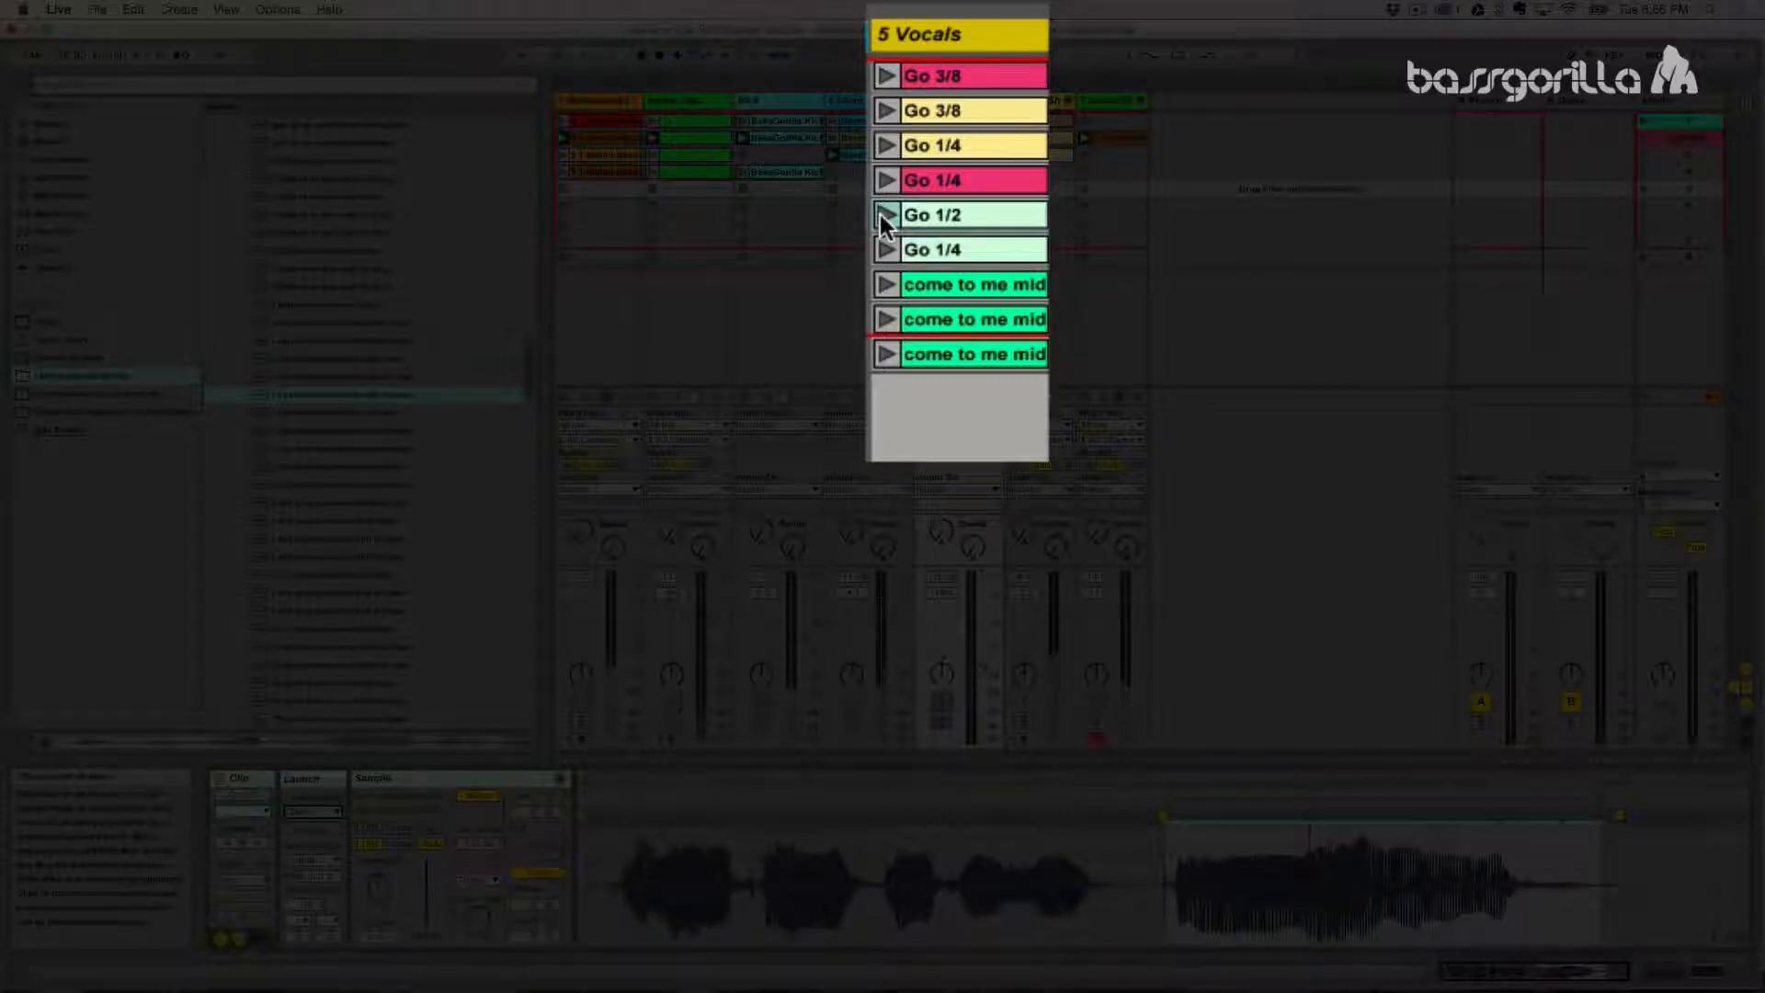
left_click(885, 219)
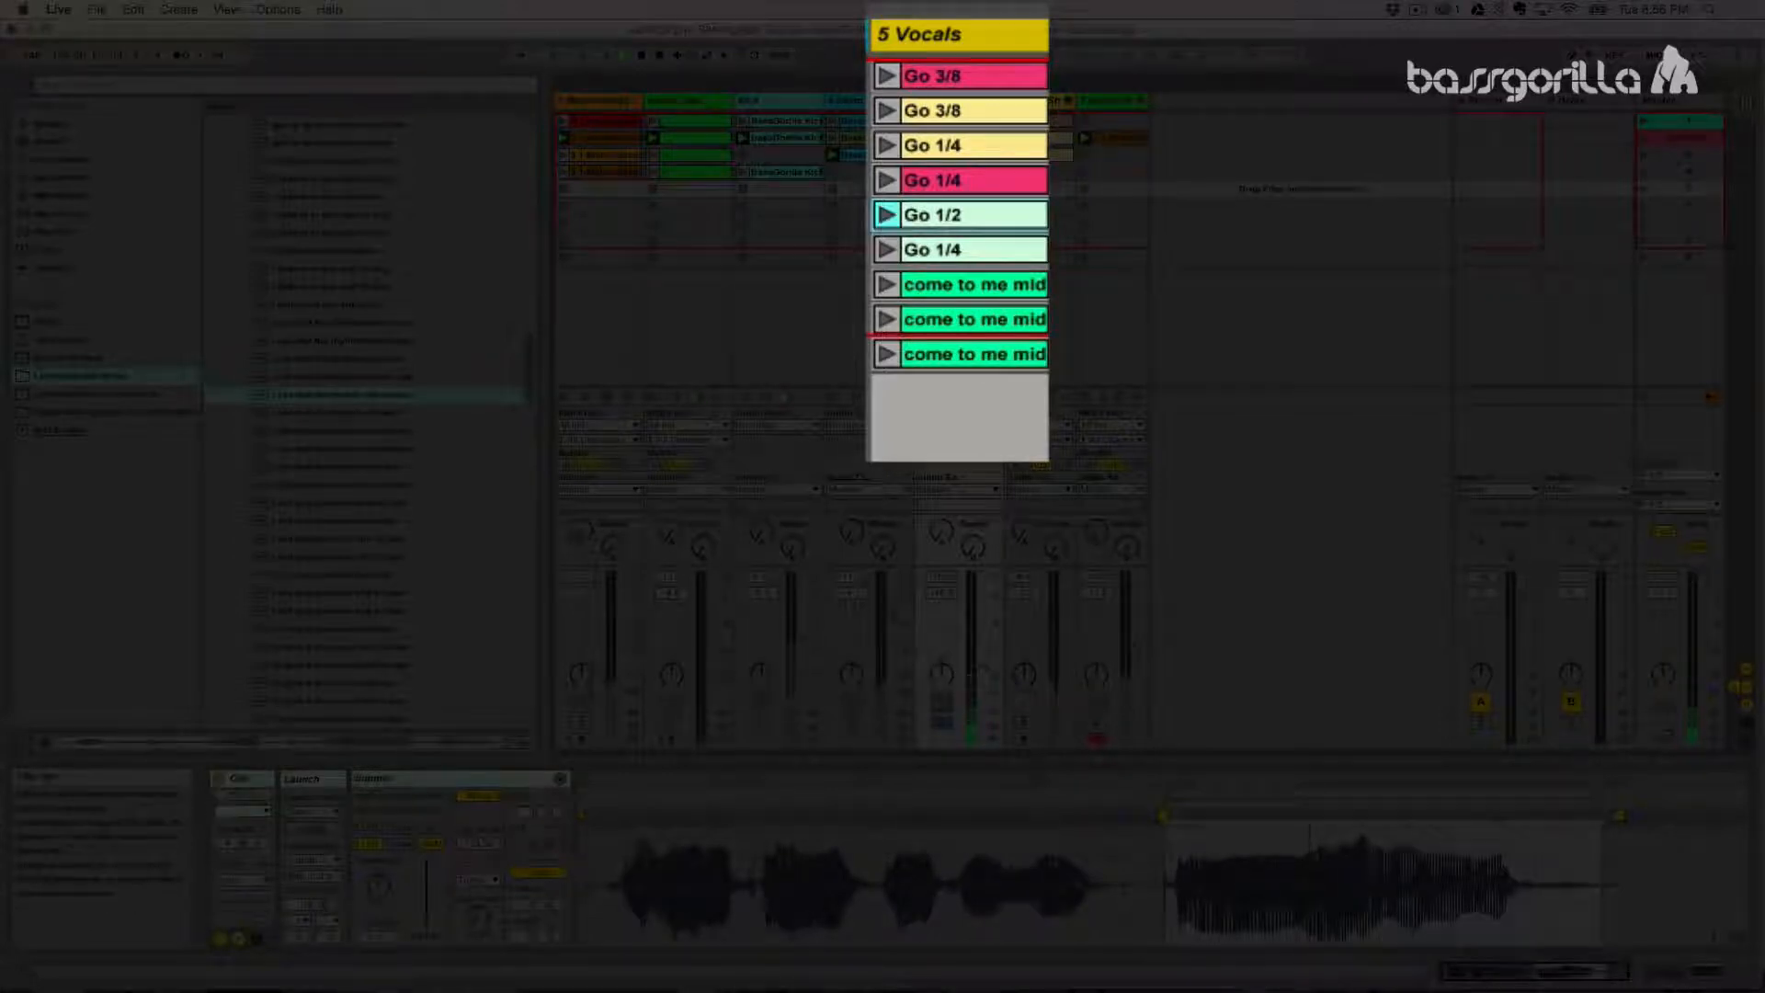
left_click(884, 217)
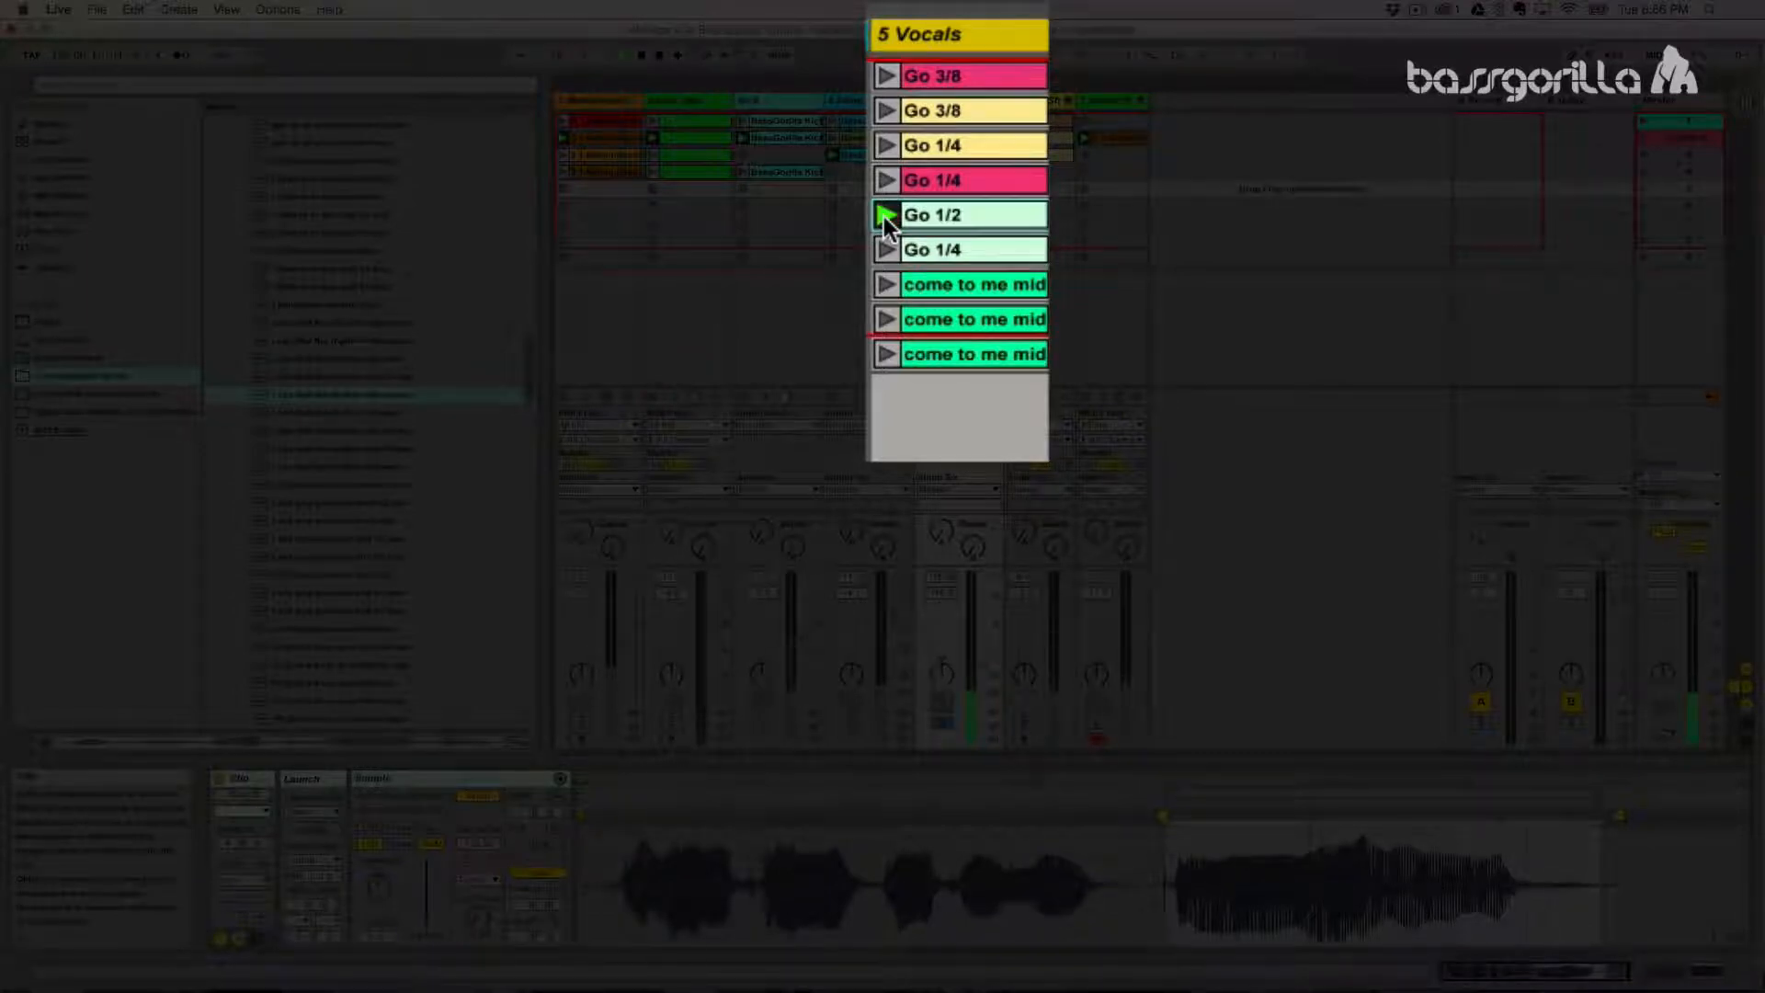
left_click(884, 217)
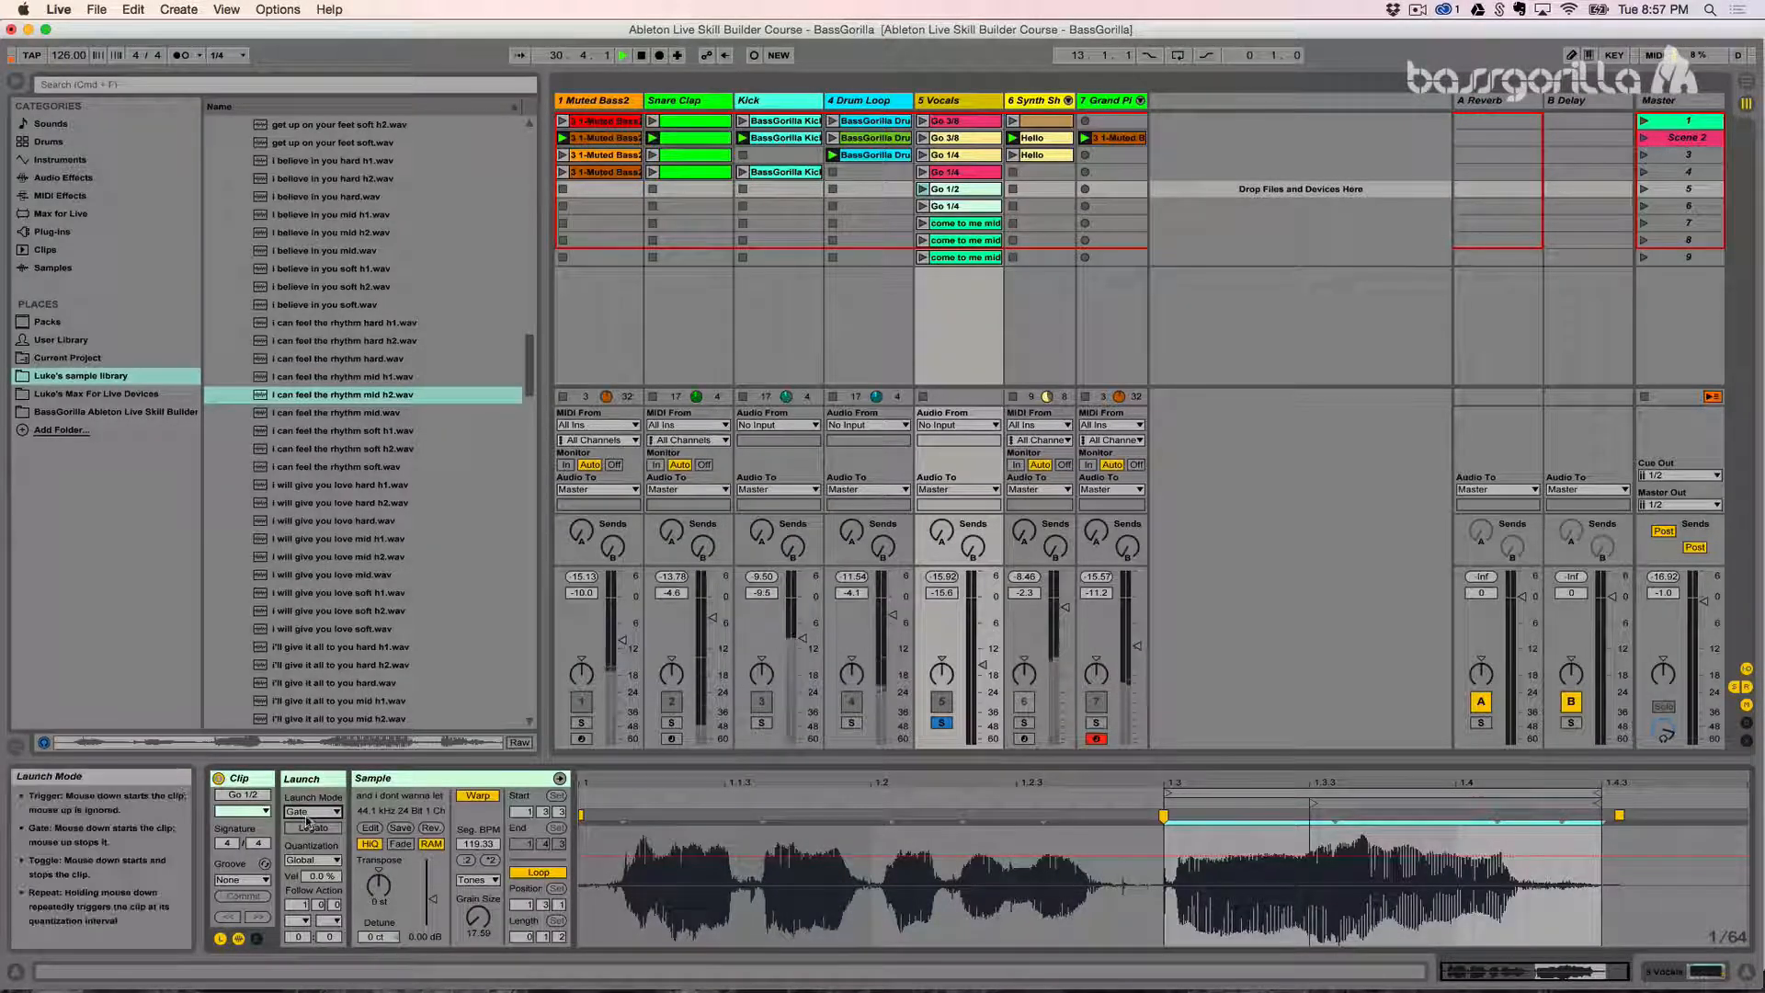
- Set the Go 1/2 clip's launch mode to Toggle and test starting and stopping it with repeated launches
left_click(311, 811)
left_click(303, 780)
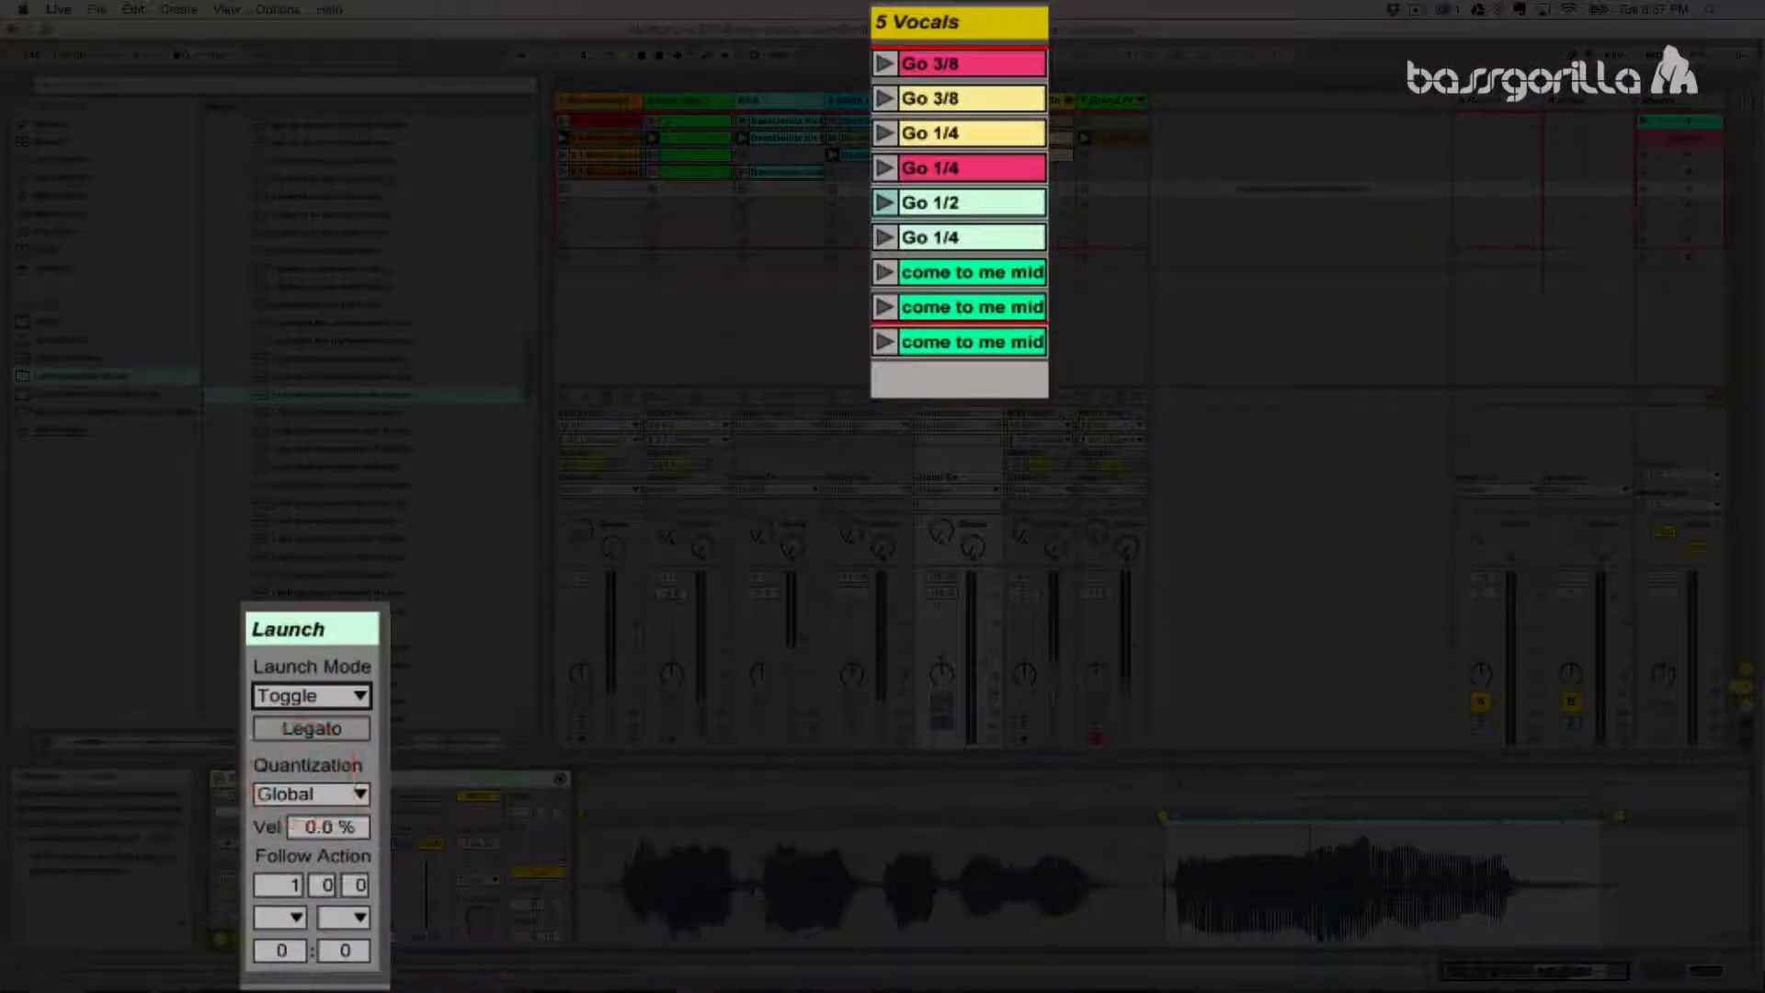
left_click(880, 208)
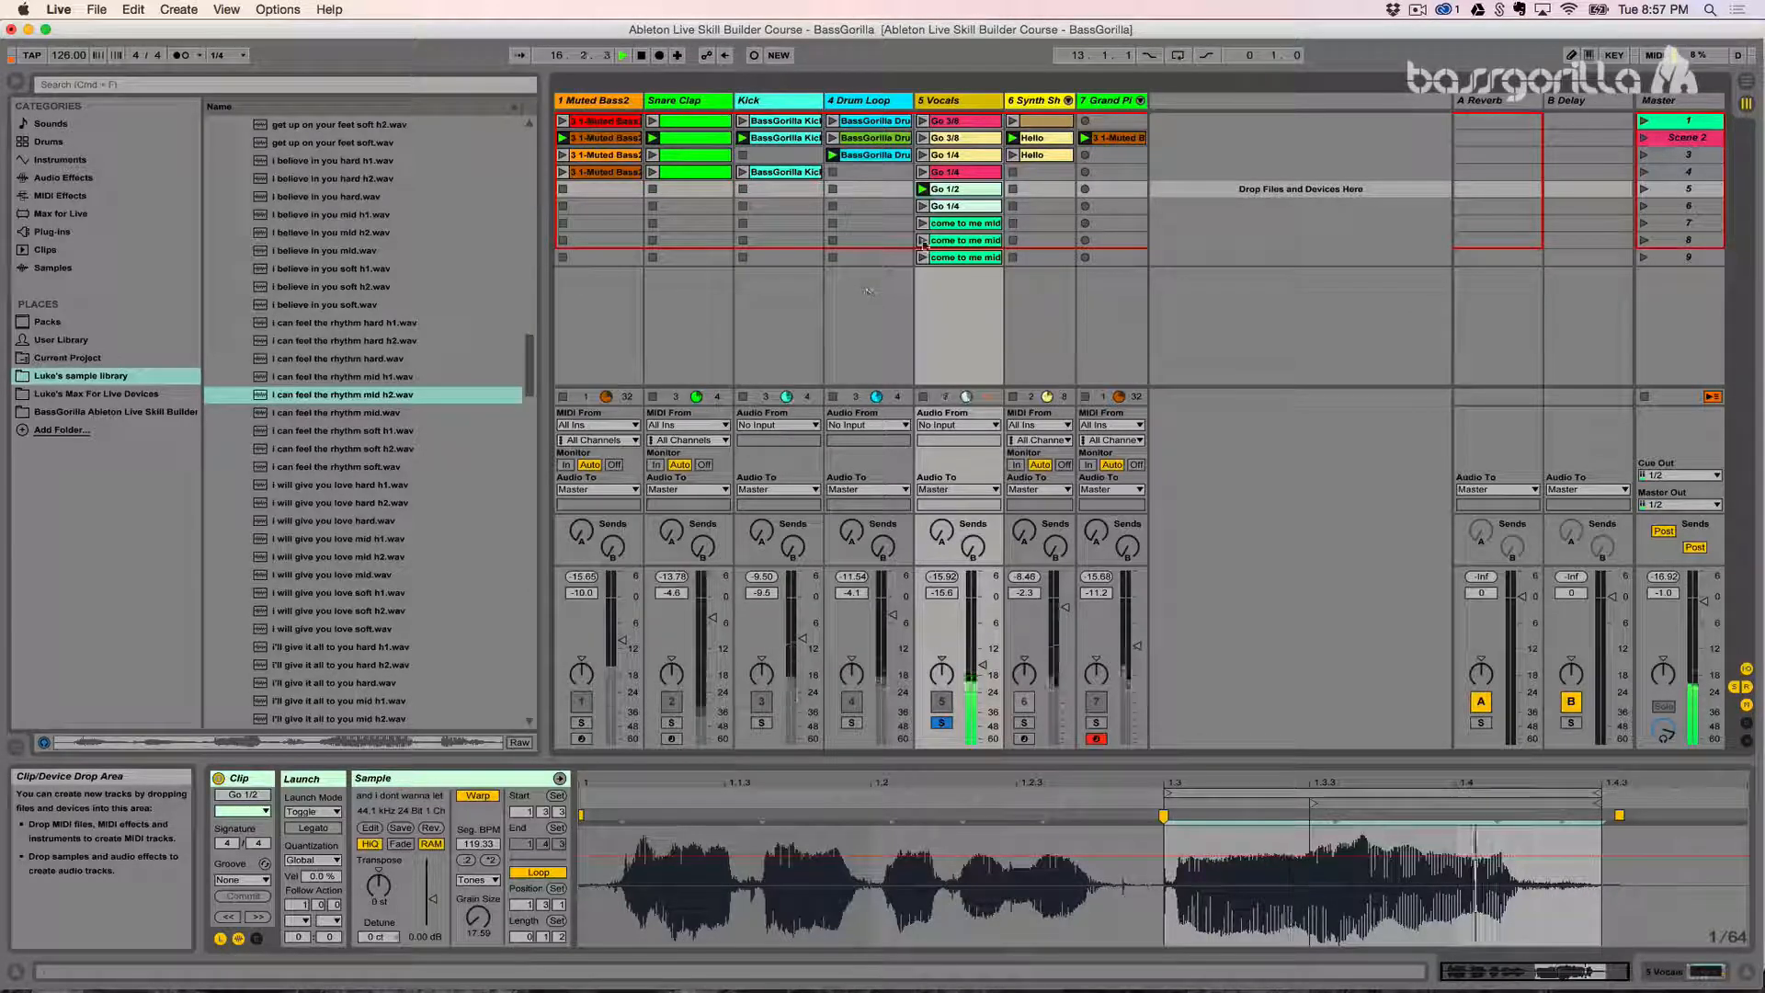
left_click(923, 190)
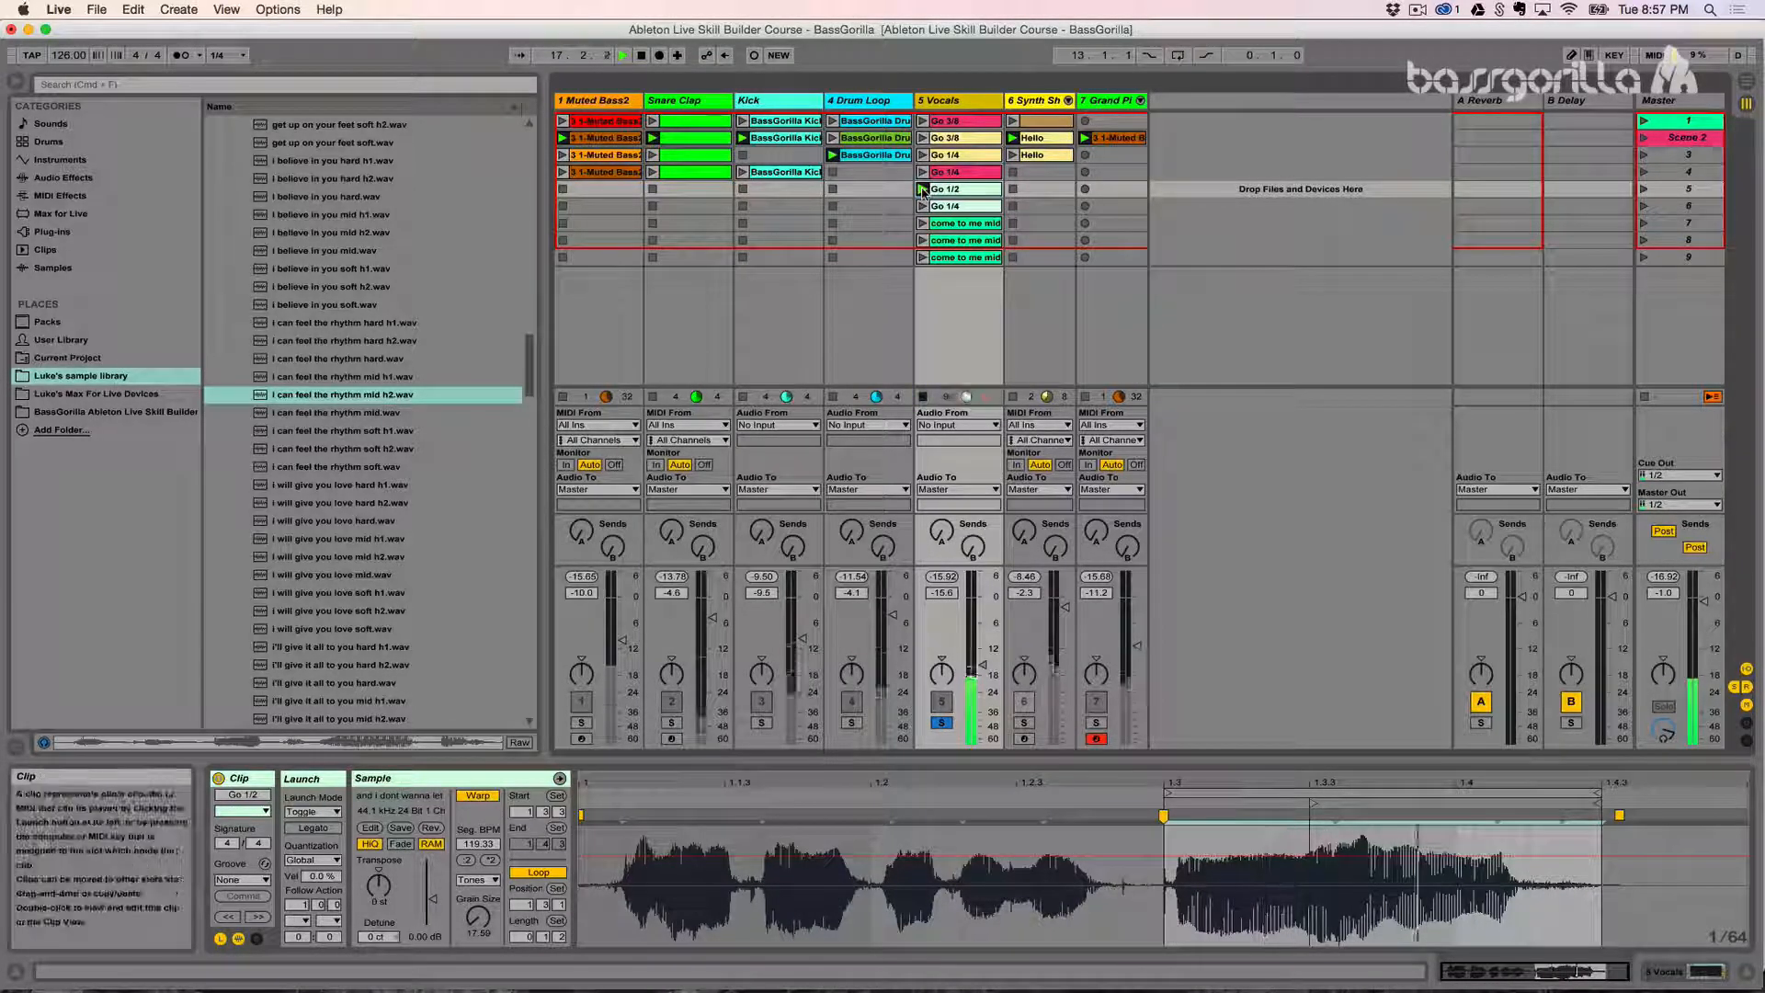
key("space")
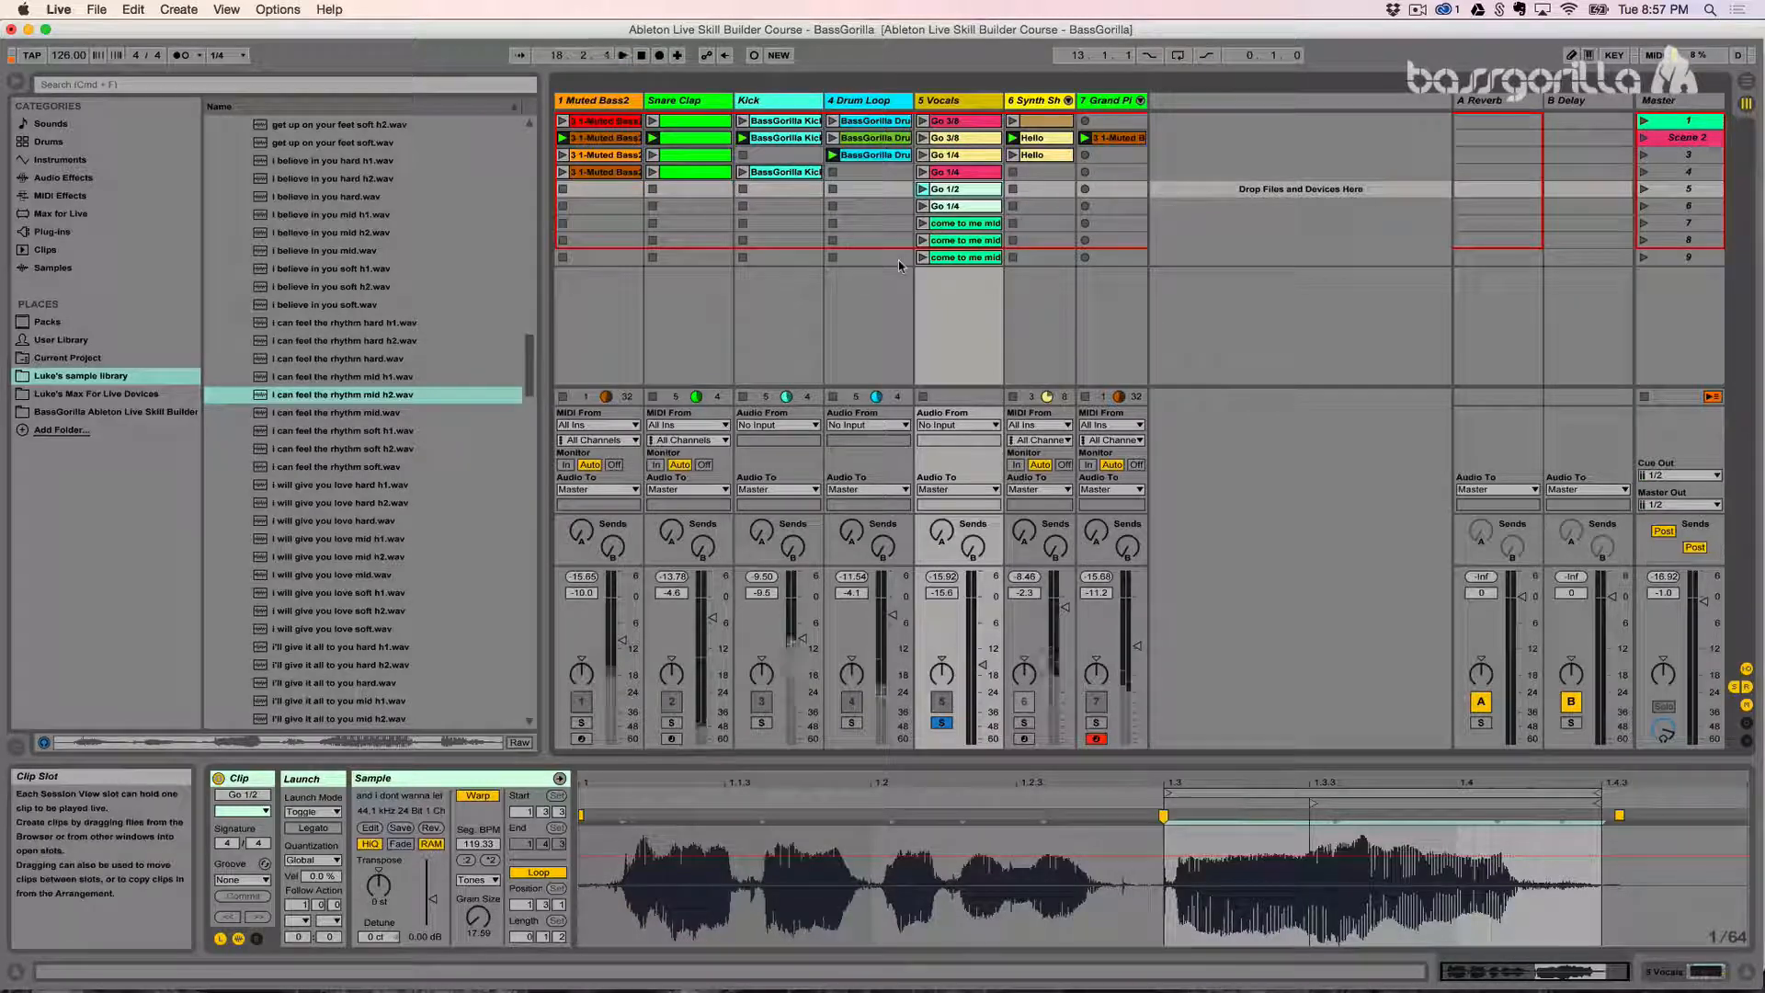
left_click(922, 190)
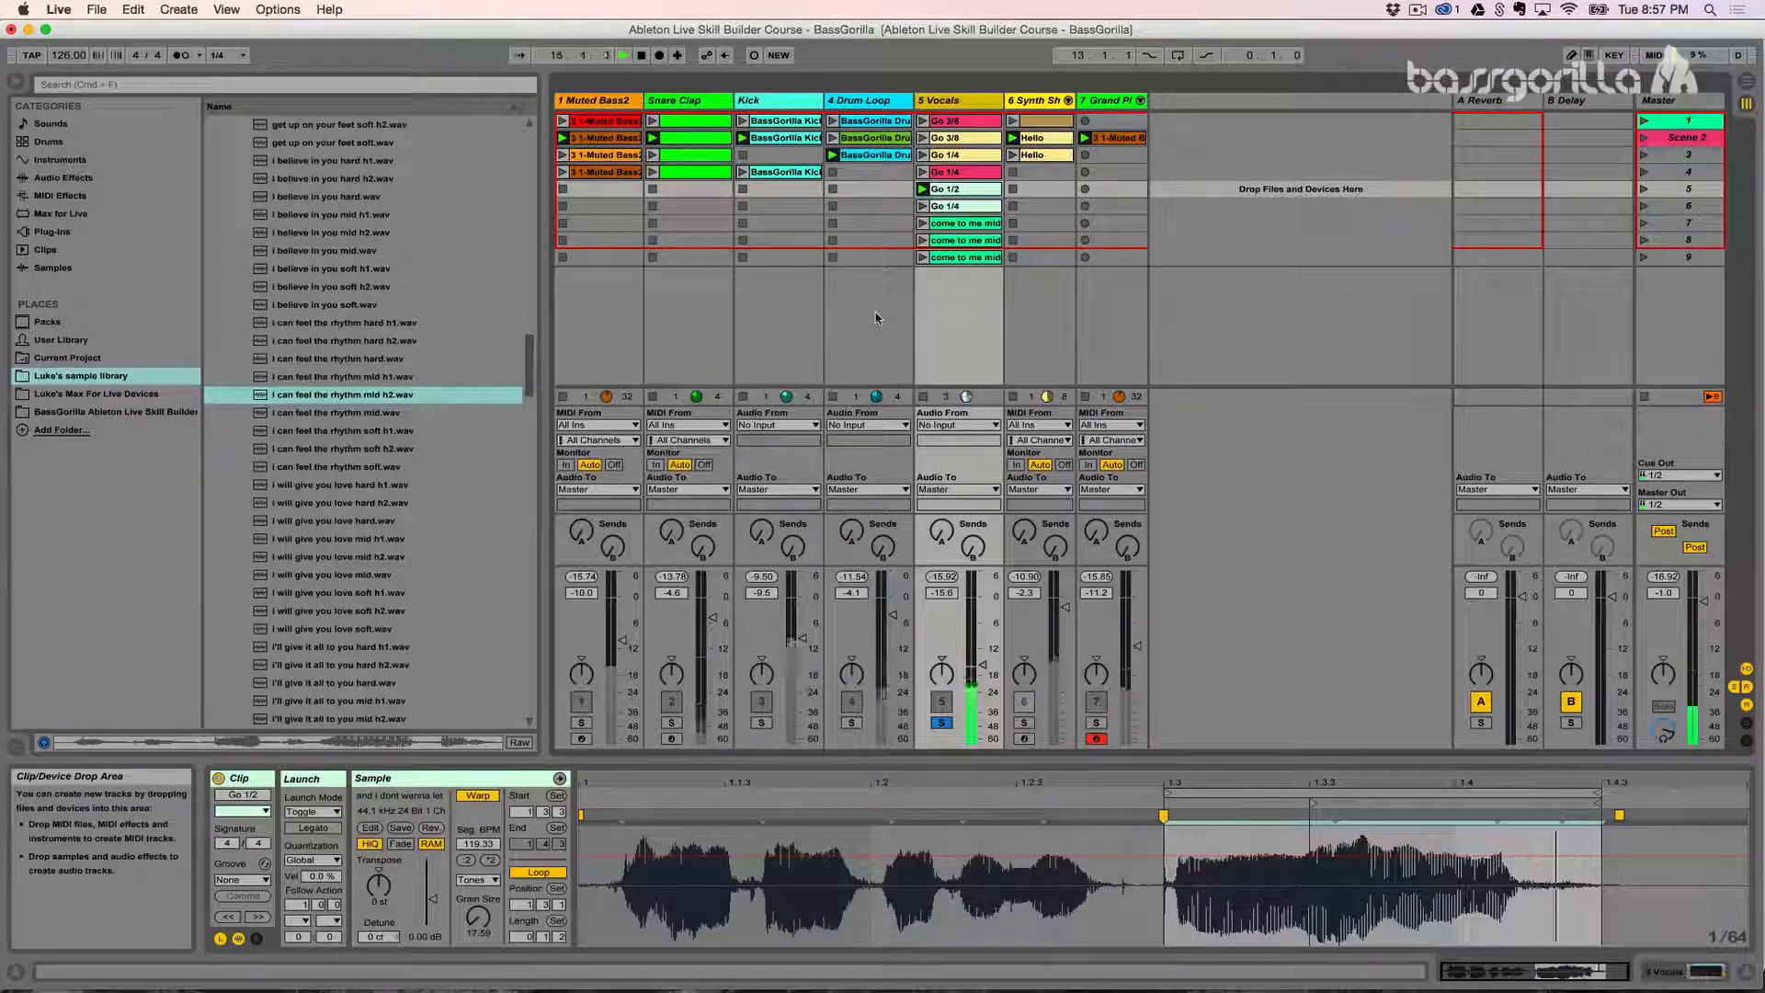
key("space")
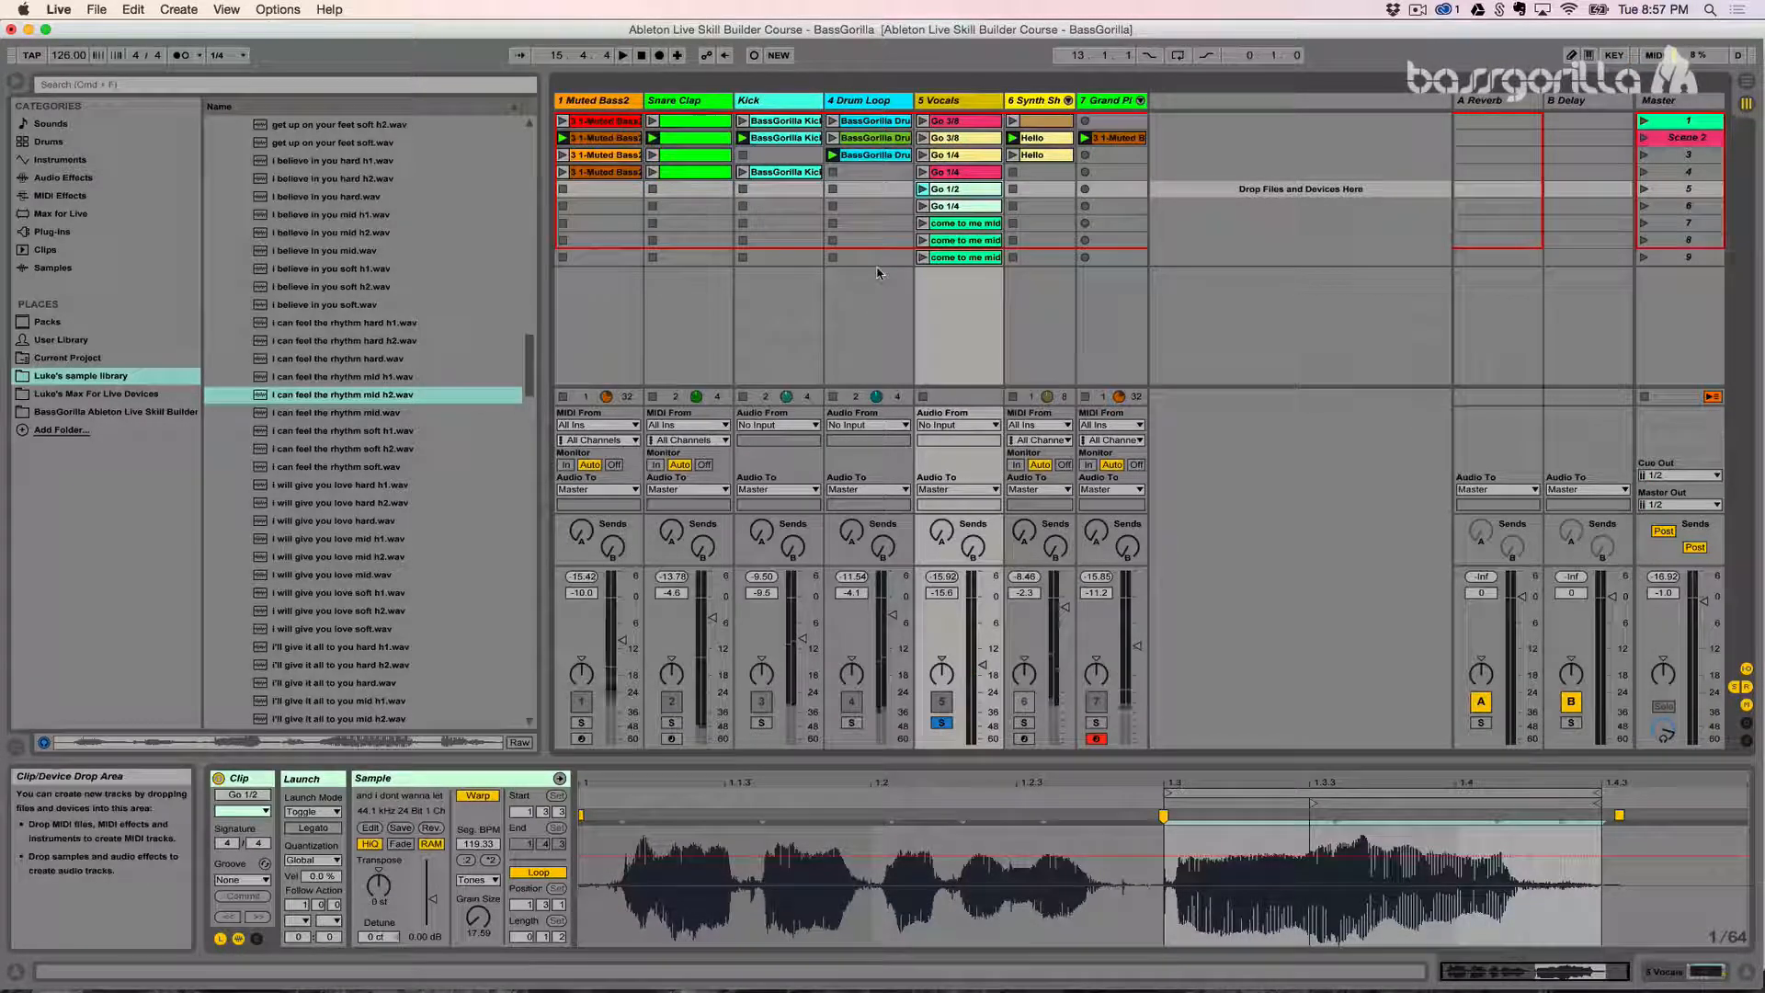
- Set the Go 1/2 clip's launch mode to Repeat and test it by holding its launch control
left_click(313, 812)
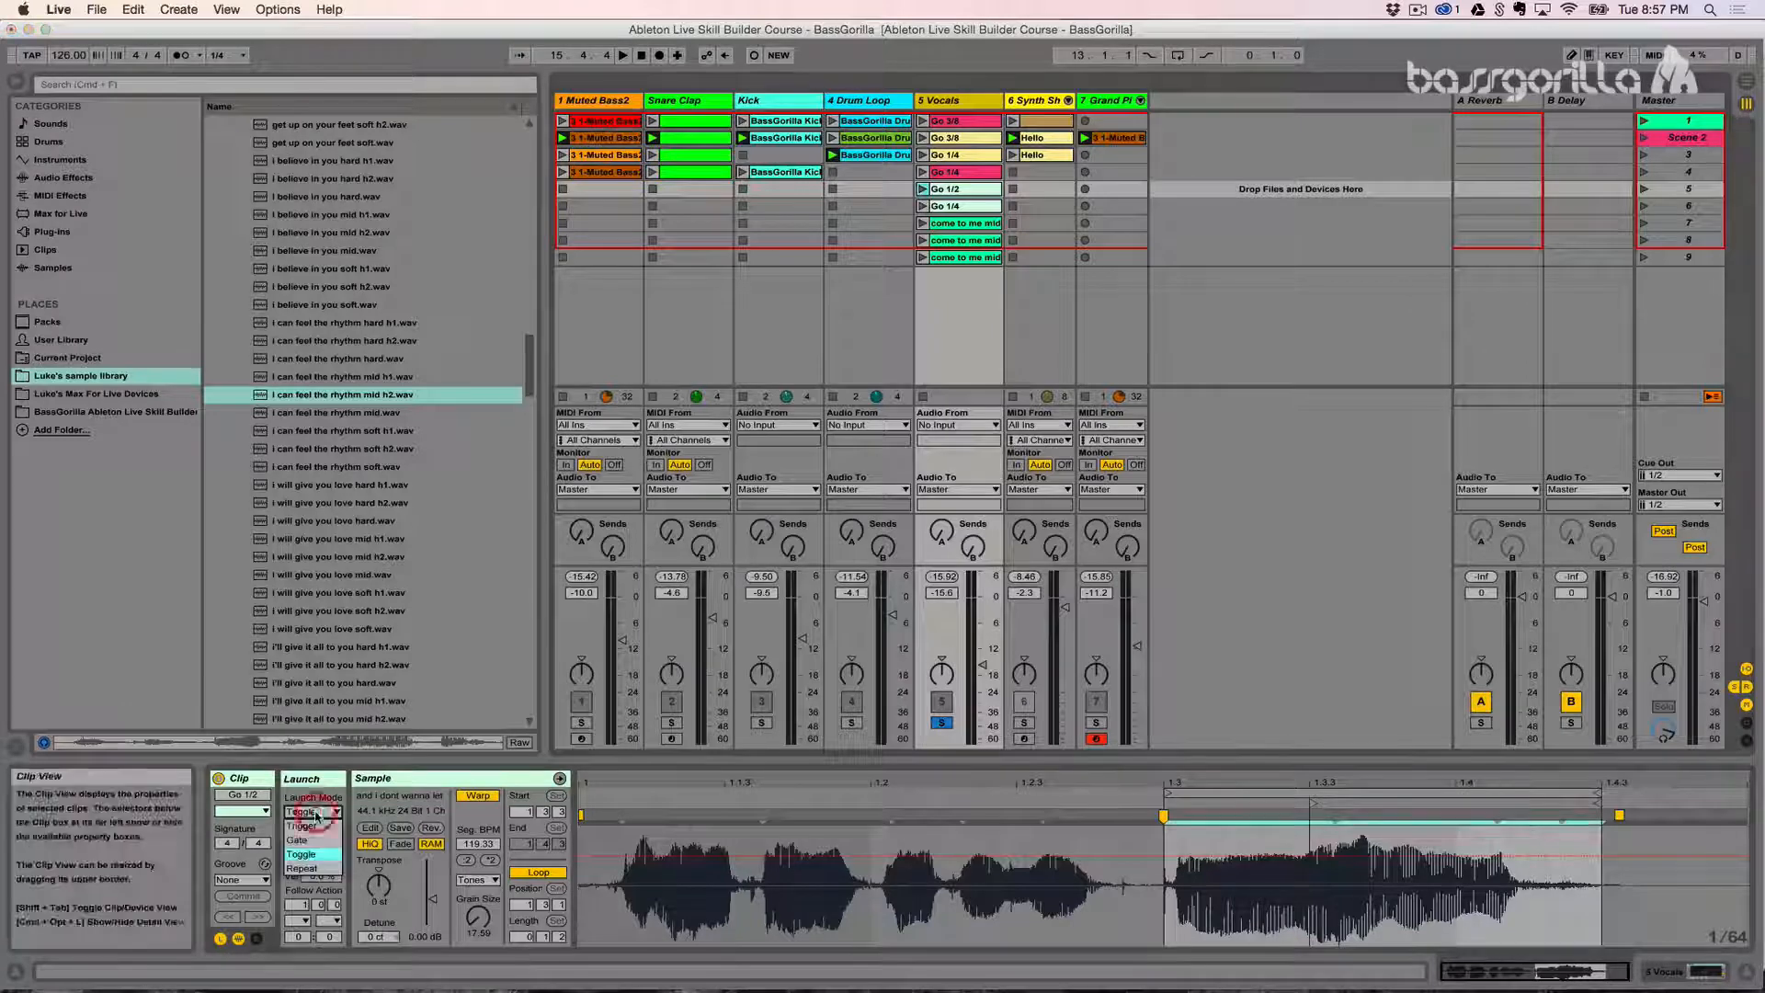
left_click(301, 868)
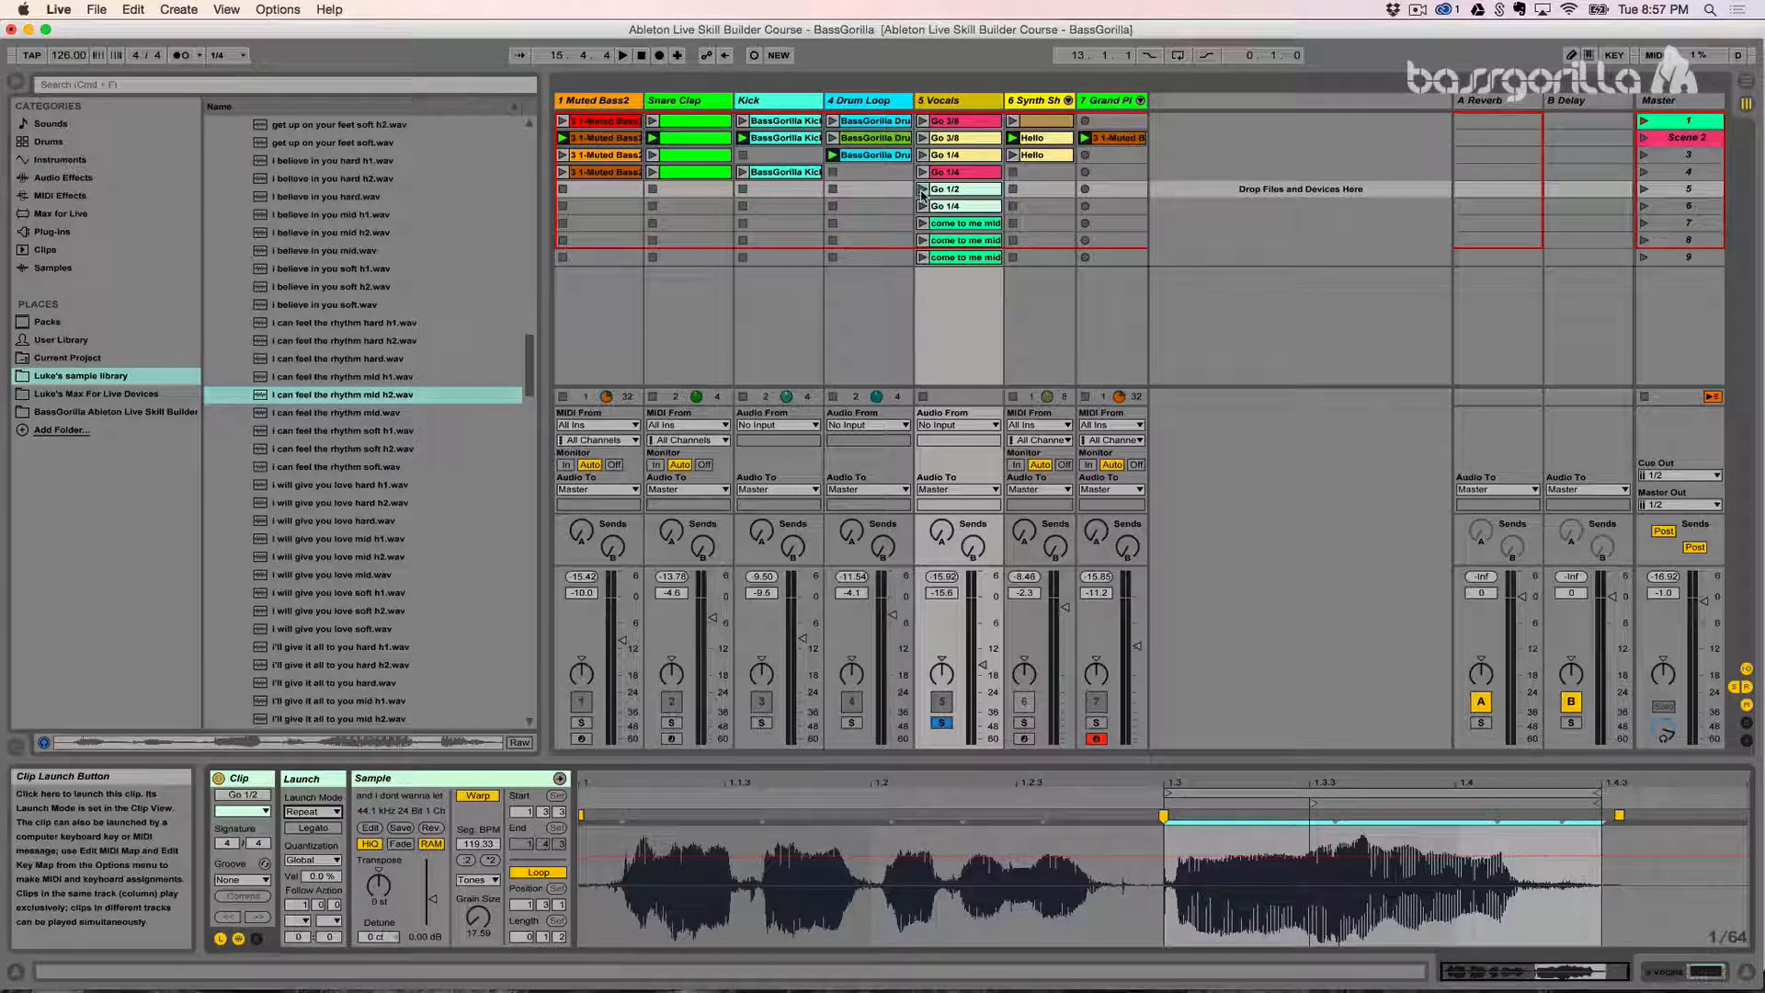
left_click(923, 191)
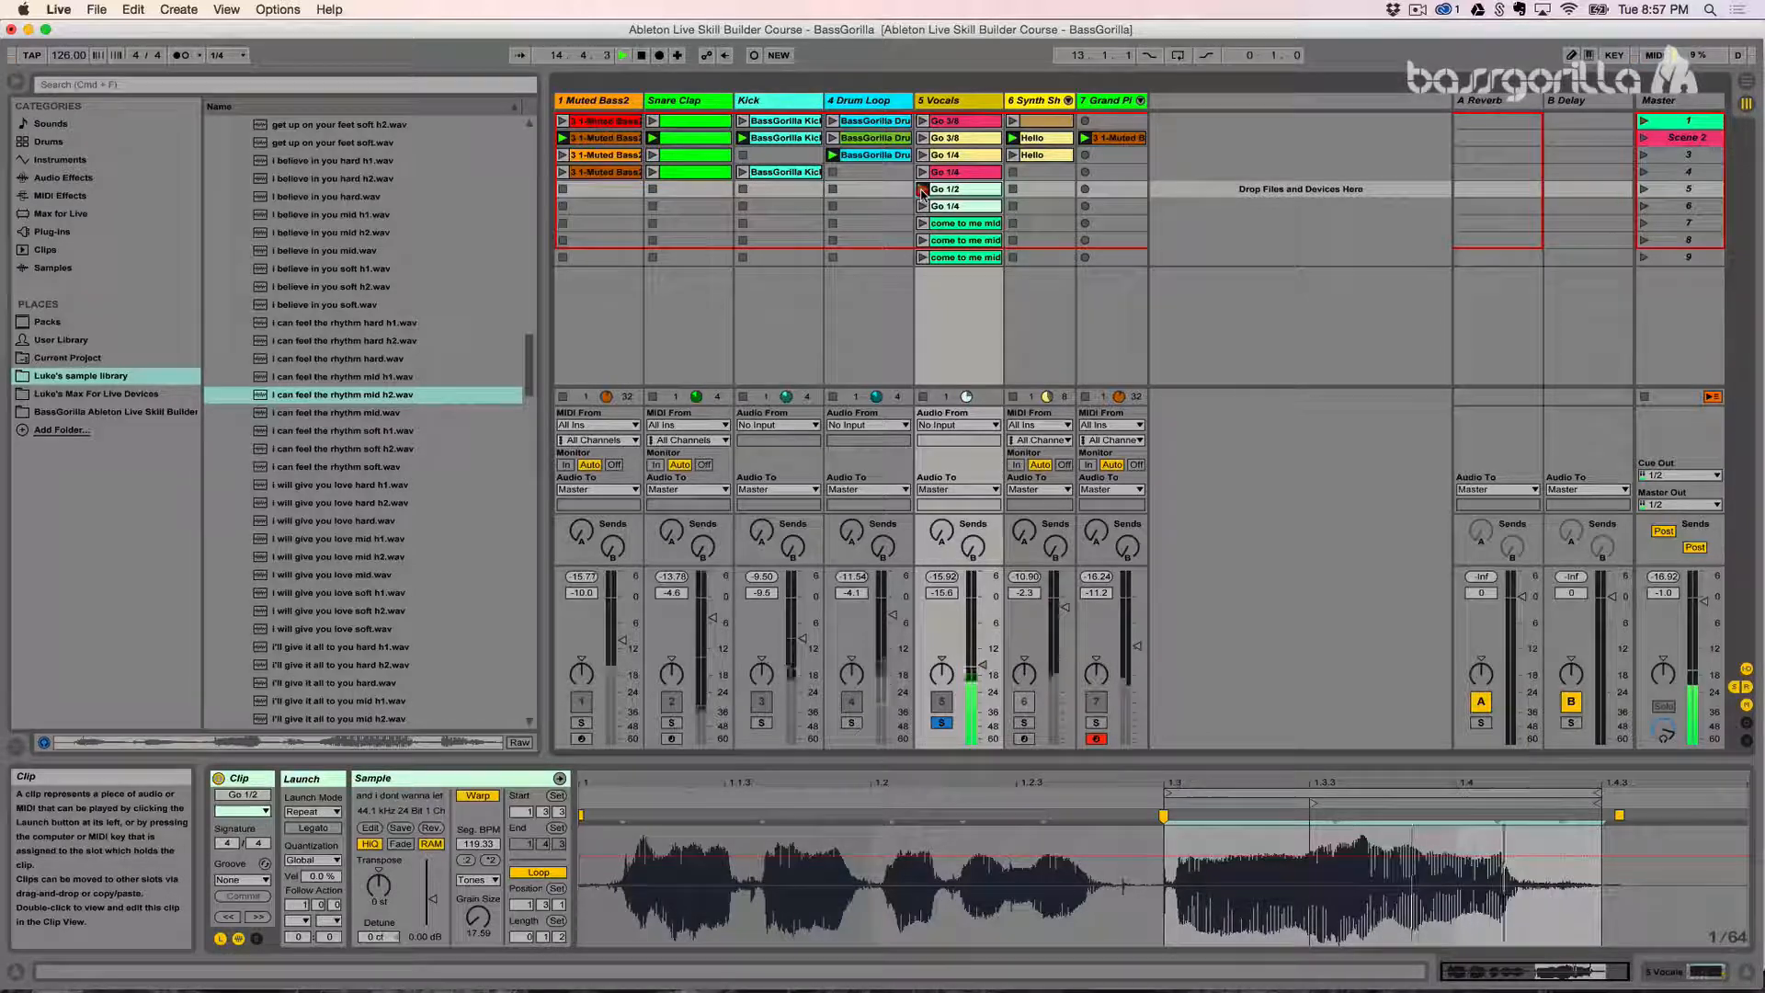
left_click(923, 191)
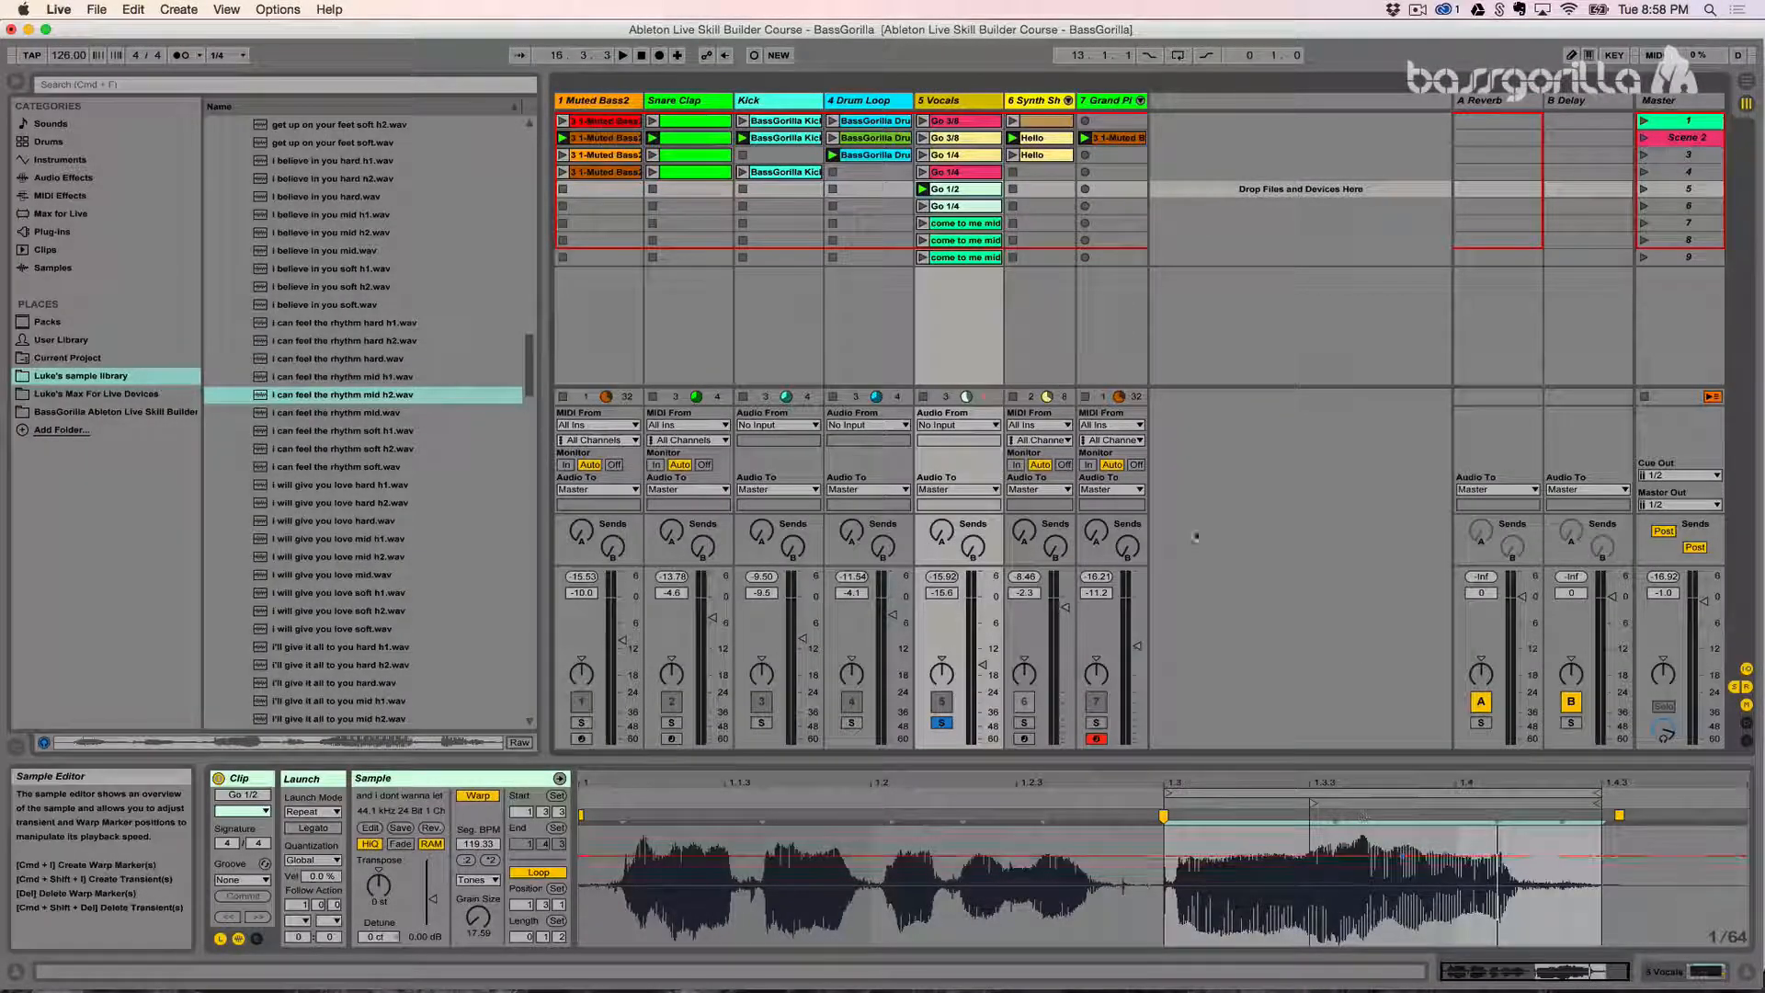
left_click(922, 189)
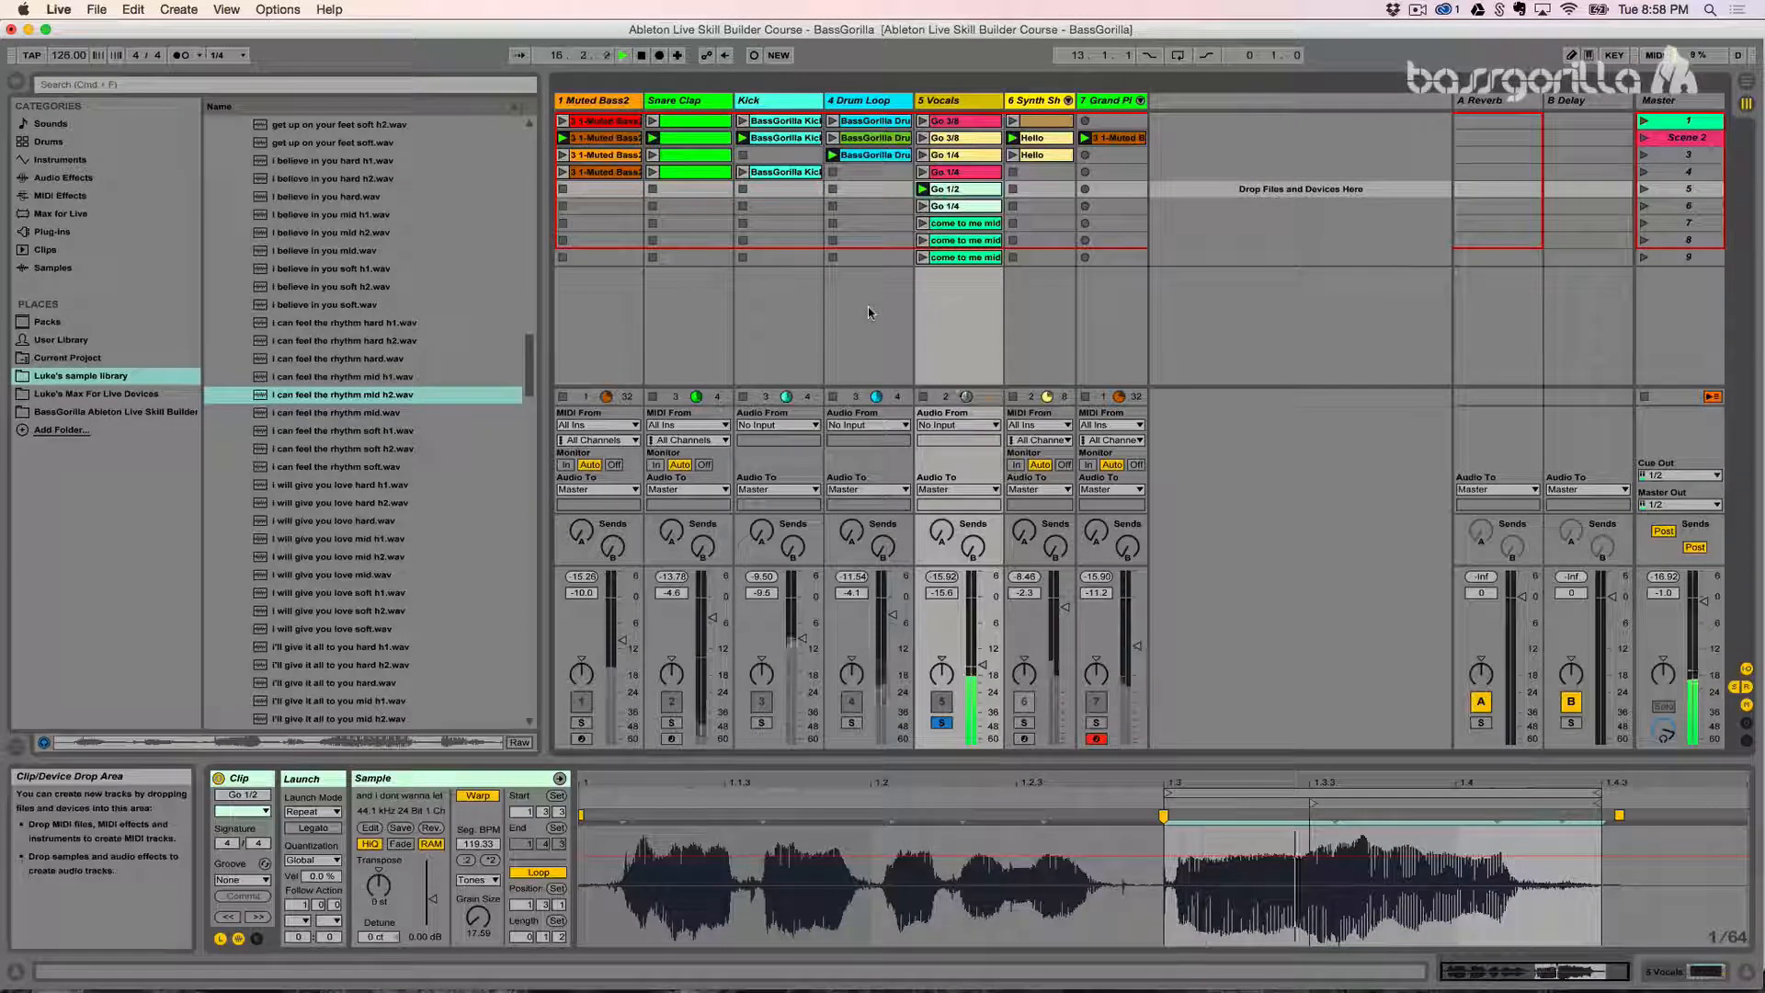
left_click(924, 189)
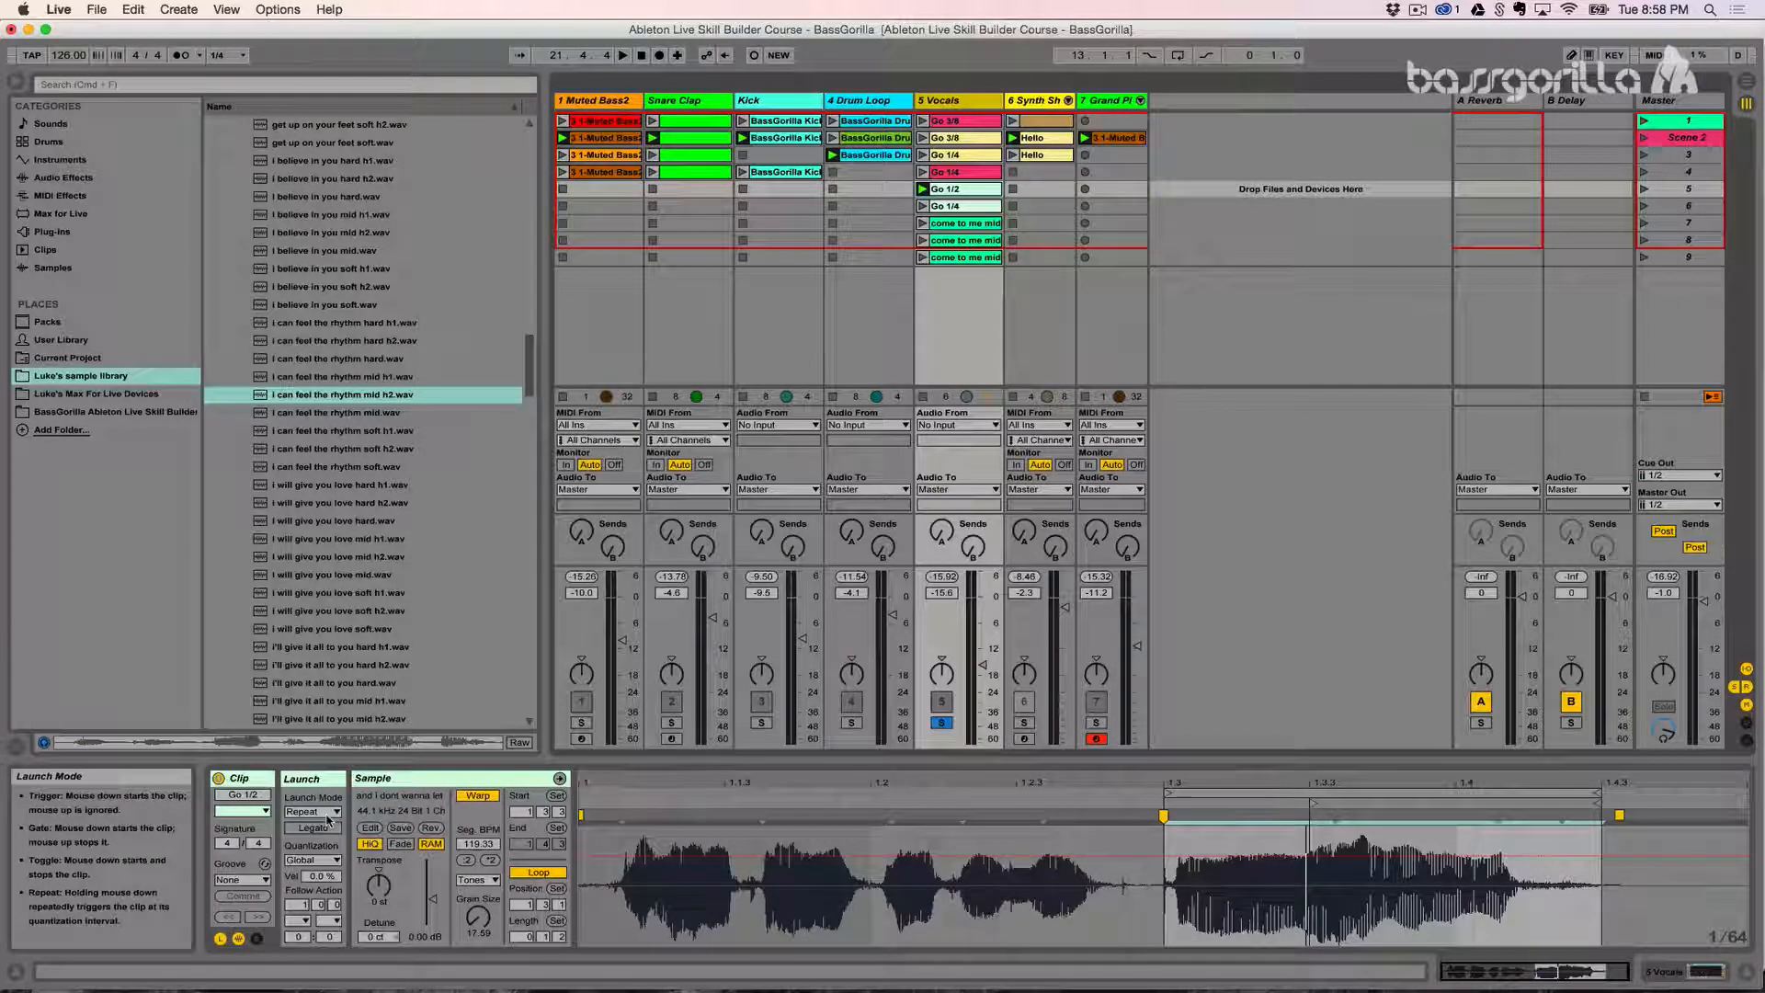
- Set the Go 1/2 clip's own launch quantization to 1/16 and audition the clip retriggering in Repeat mode
left_click(242, 57)
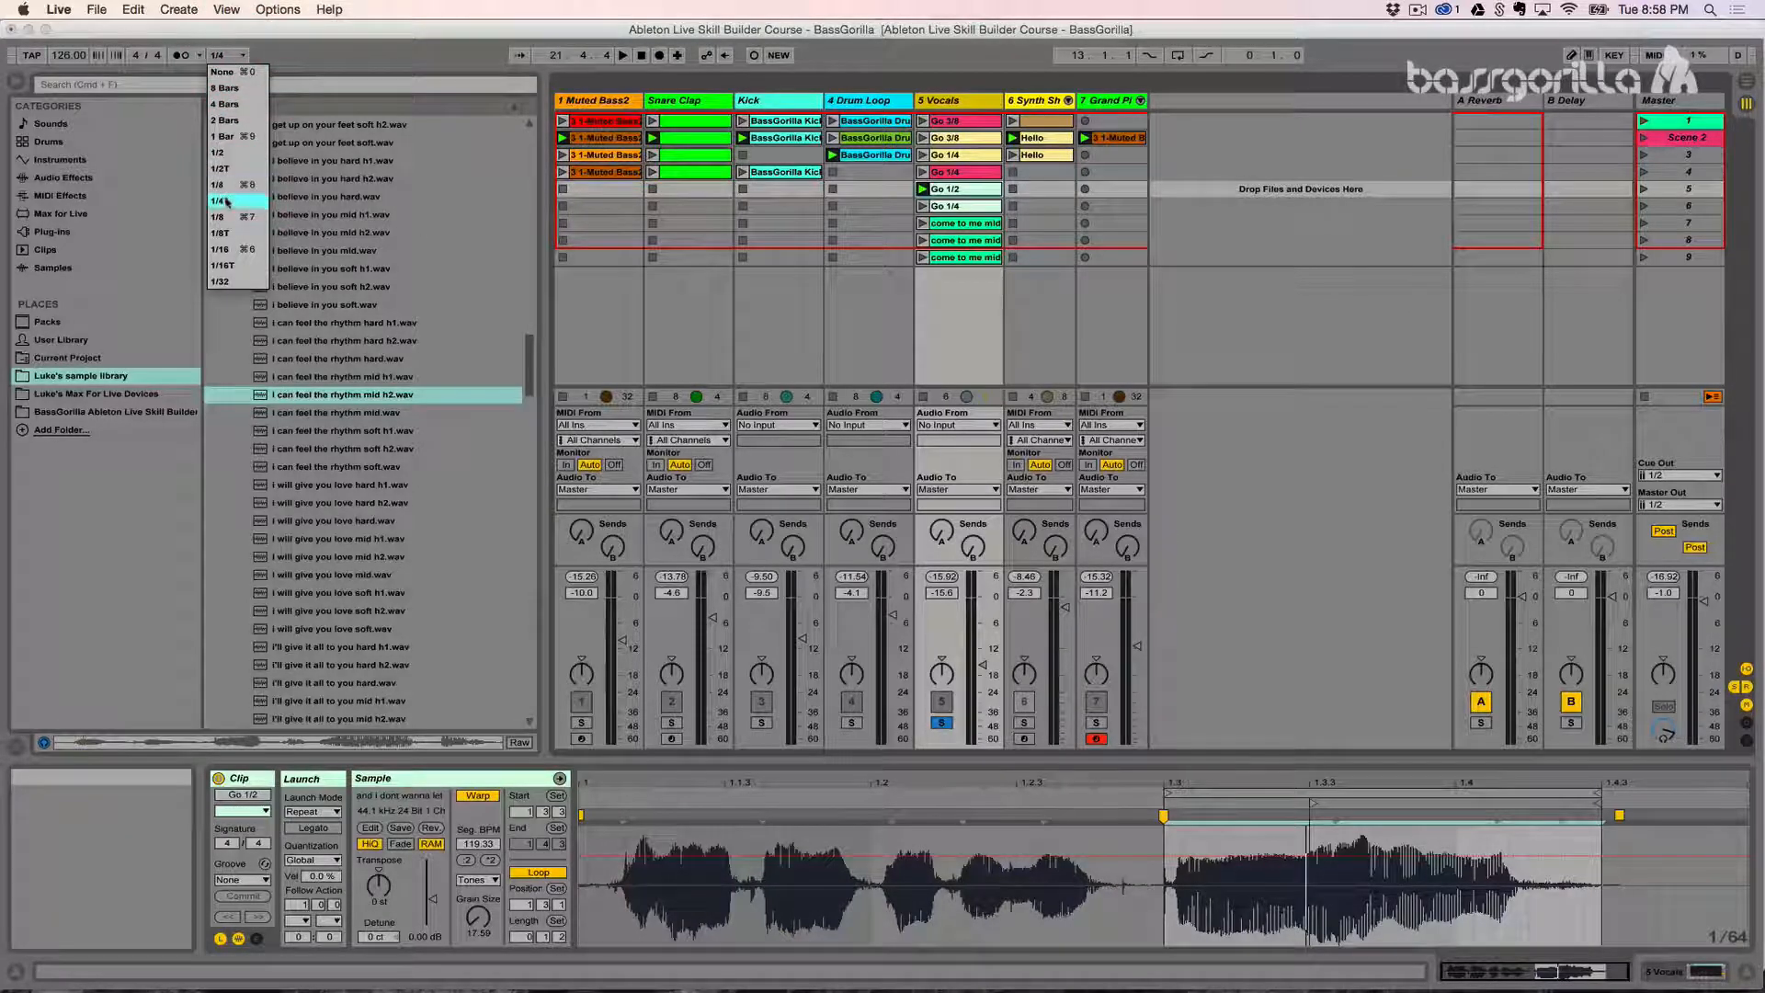
left_click(284, 50)
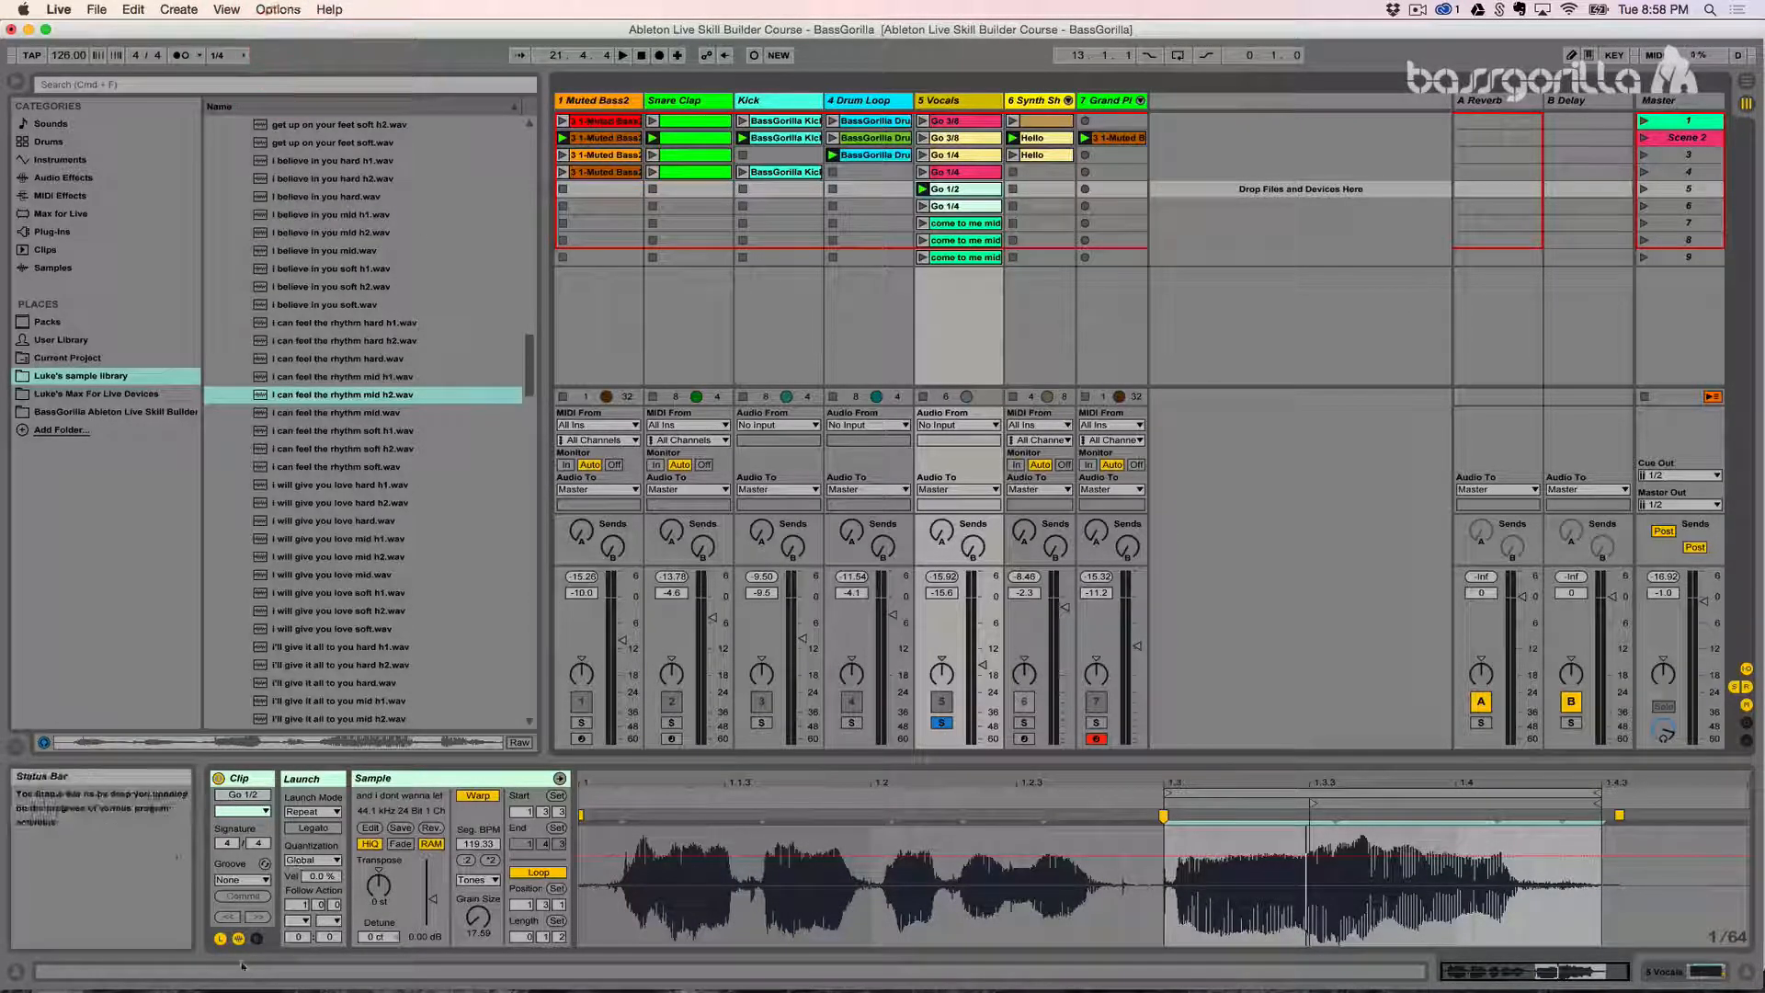
left_click(312, 860)
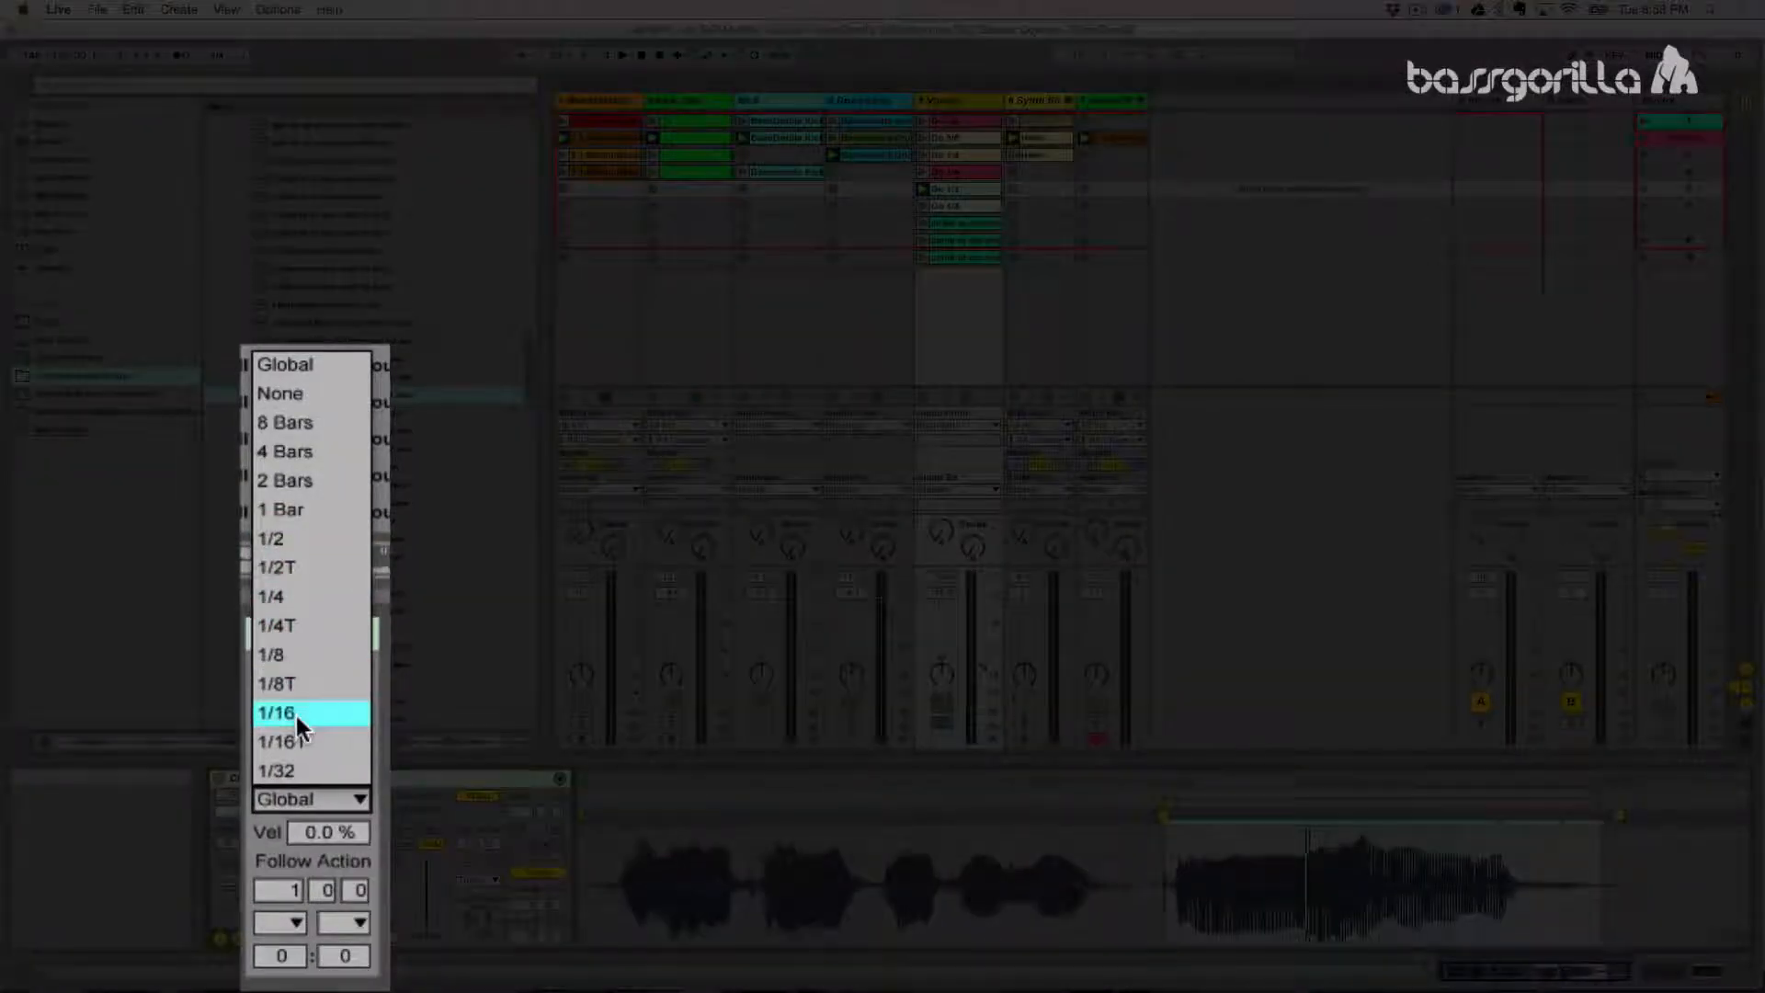
left_click(288, 795)
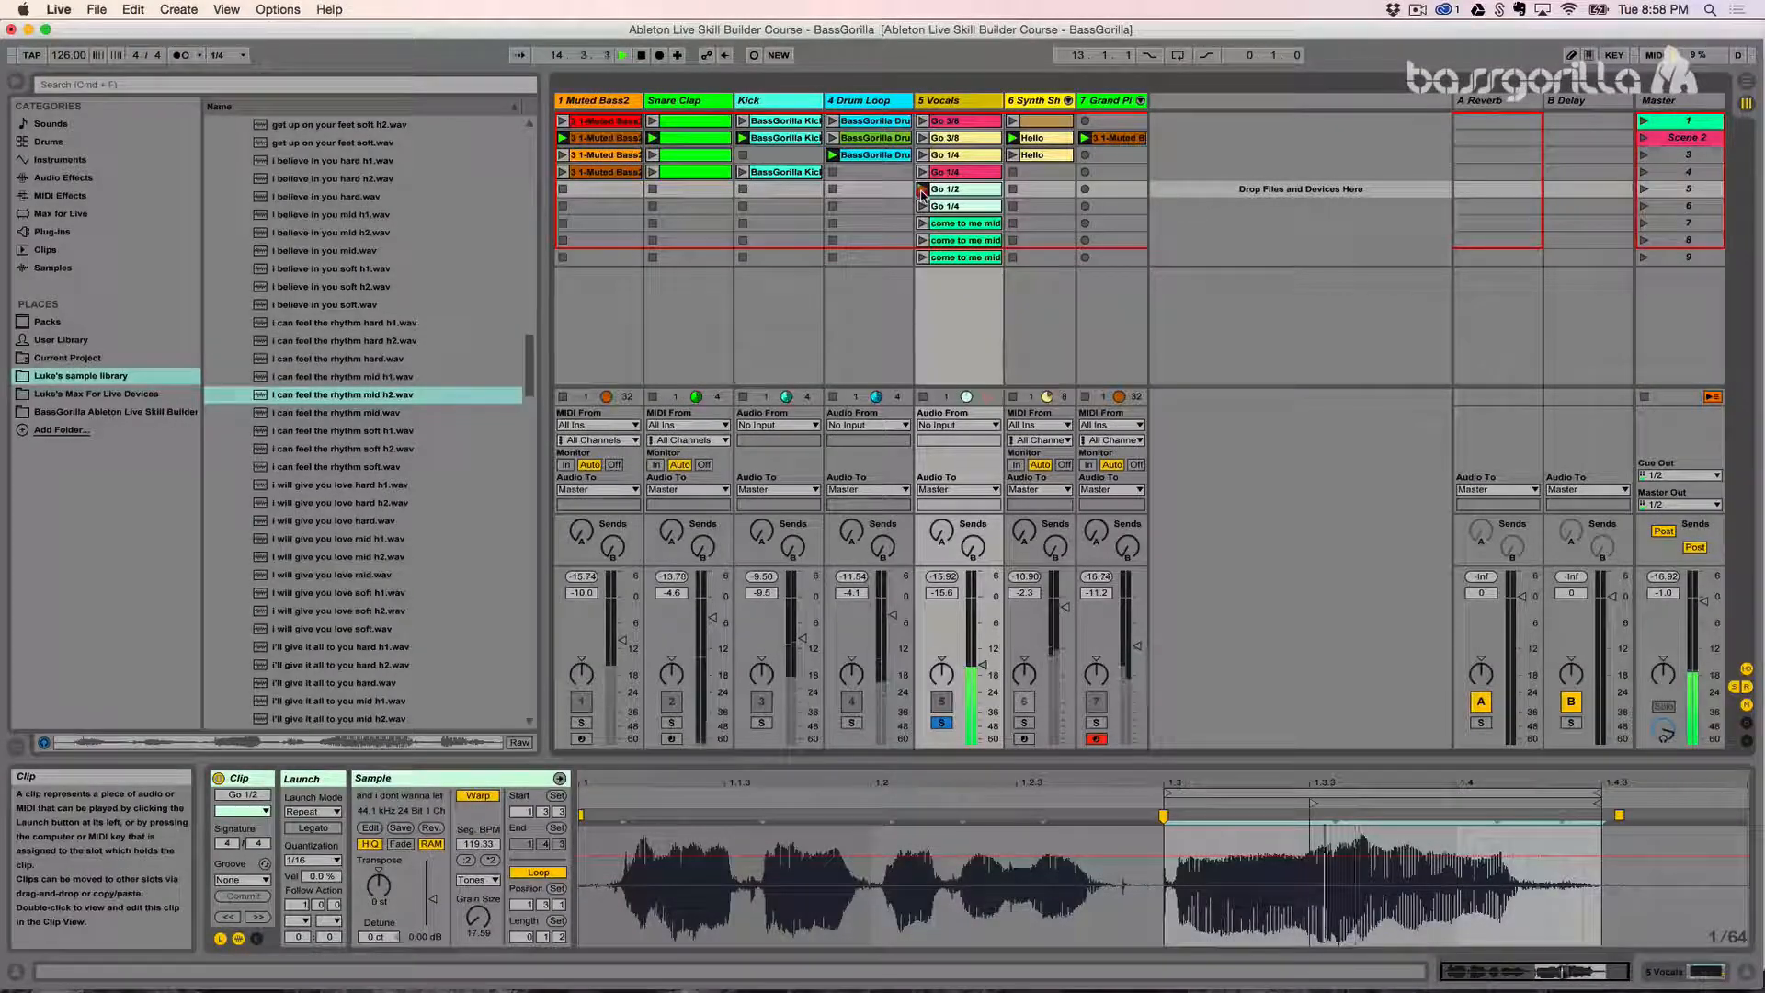
left_click(922, 190)
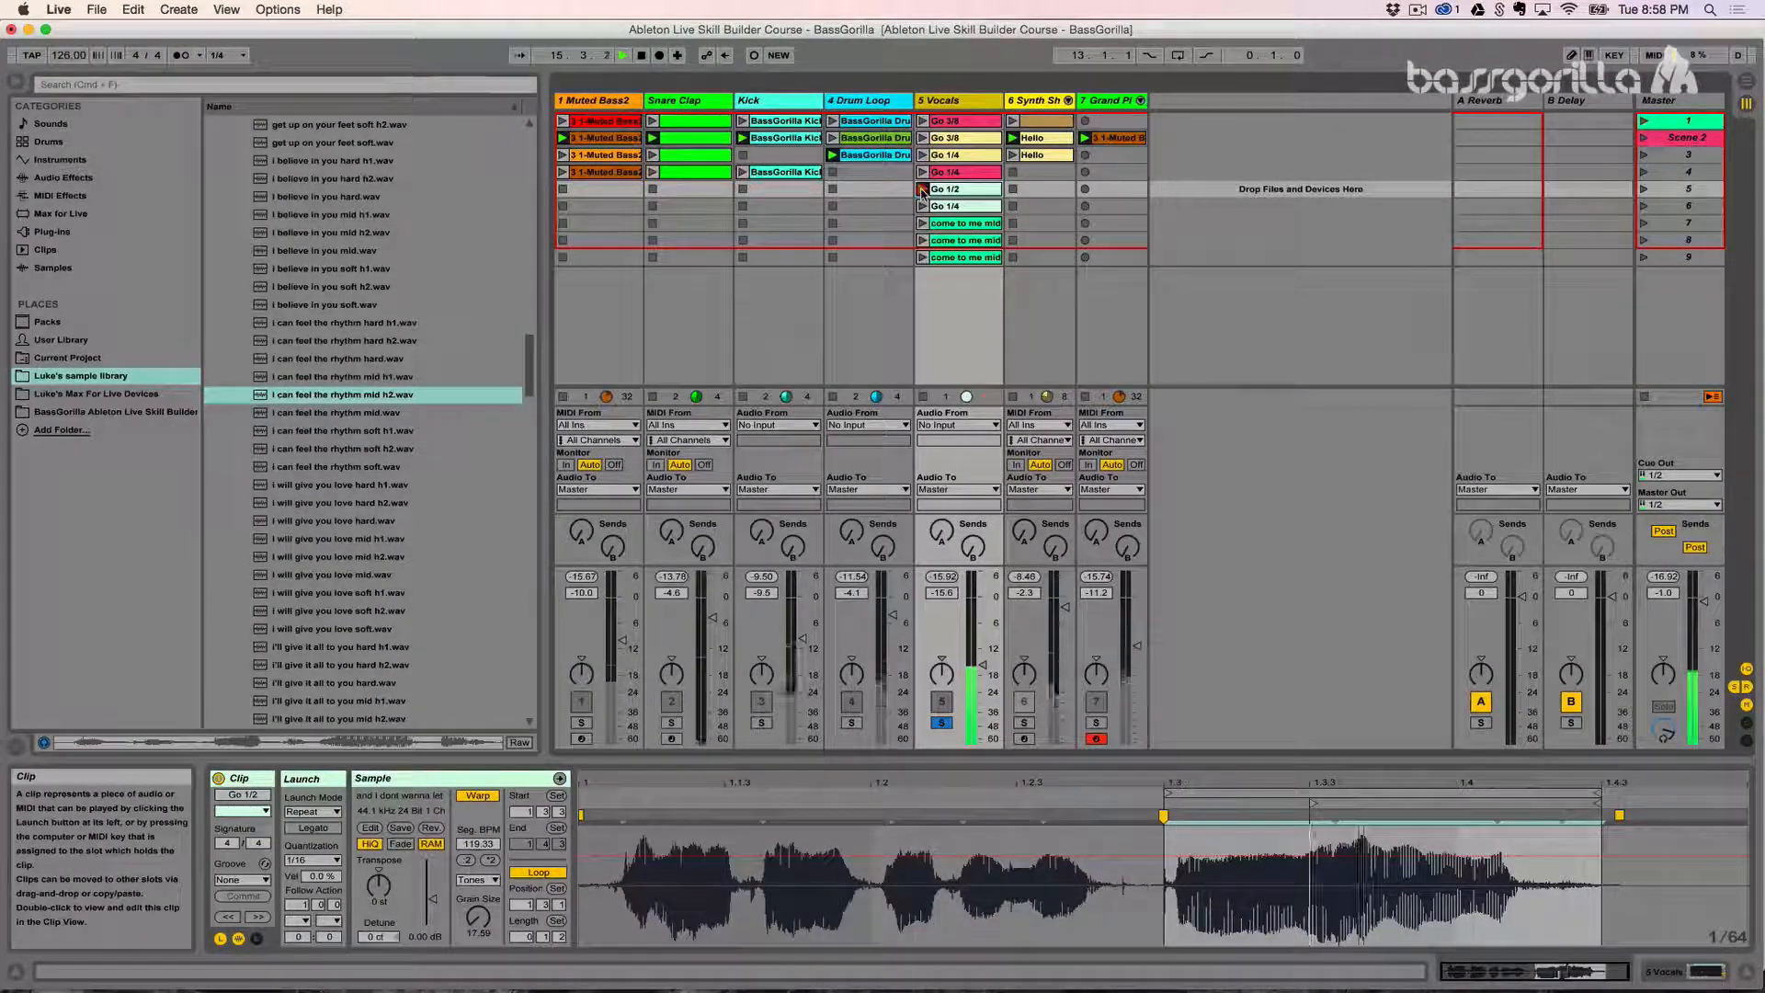
left_click(922, 191)
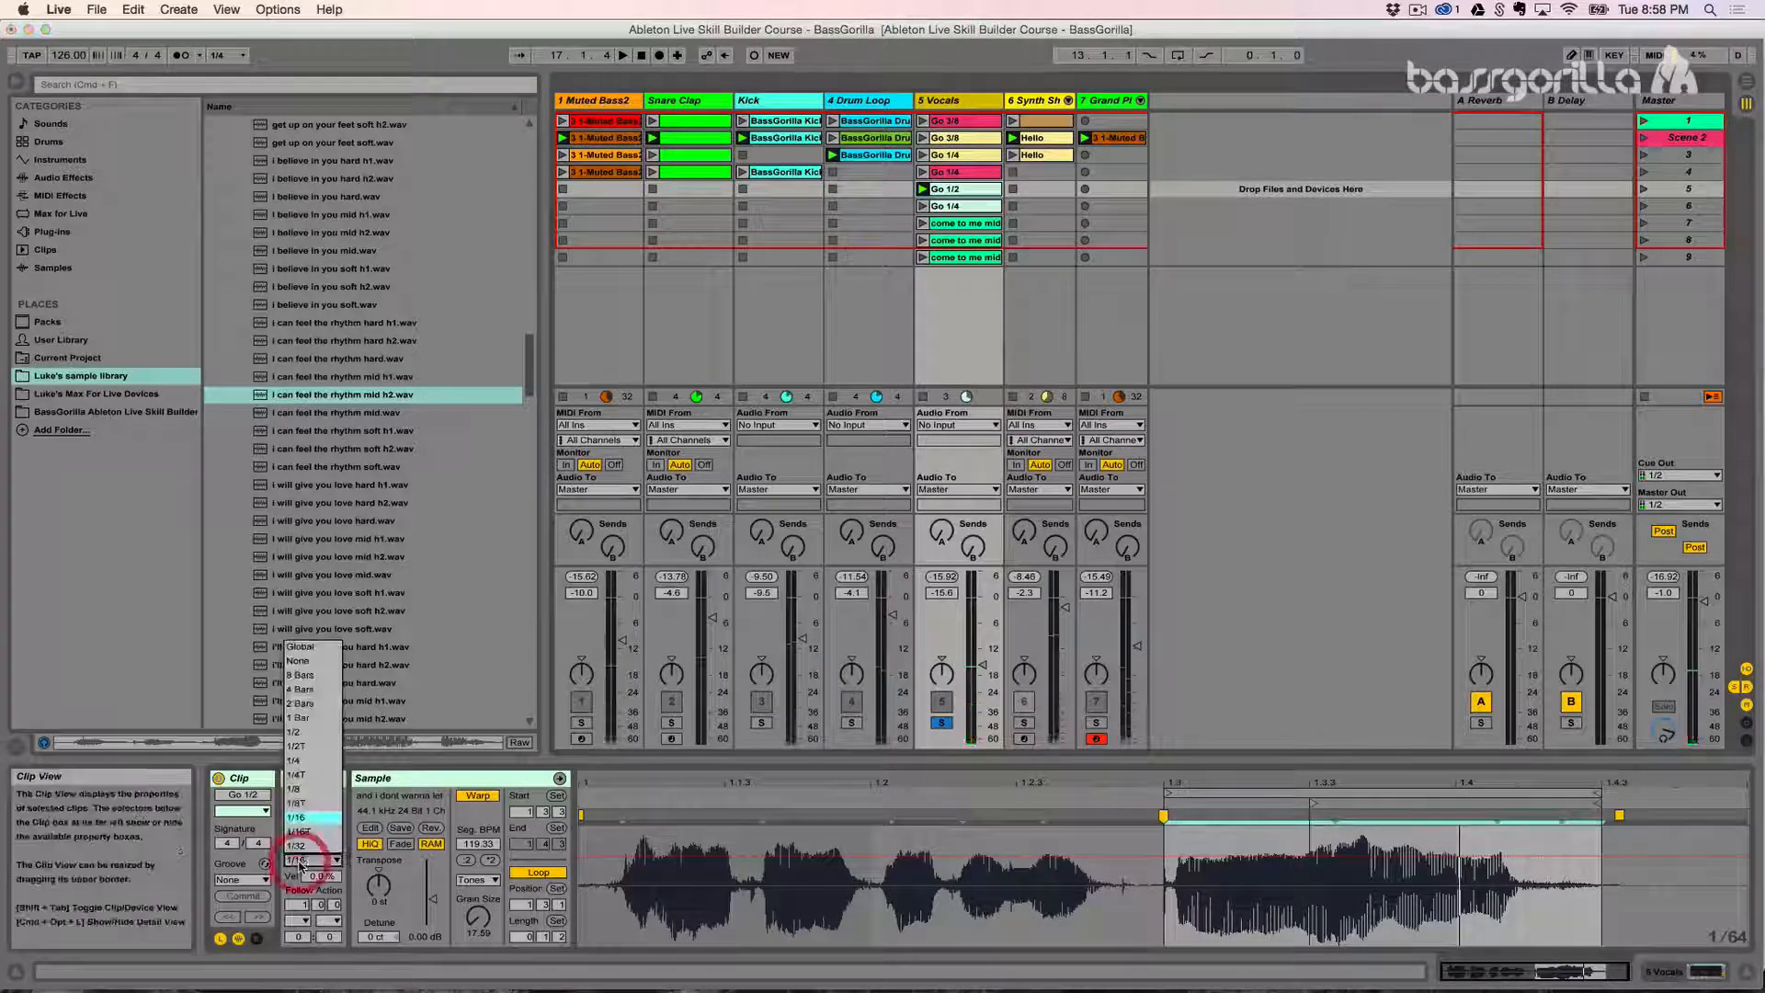
- Set the Go 1/2 clip's launch quantization to 1/8 and audition the repeated retriggering
left_click(295, 788)
left_click(923, 190)
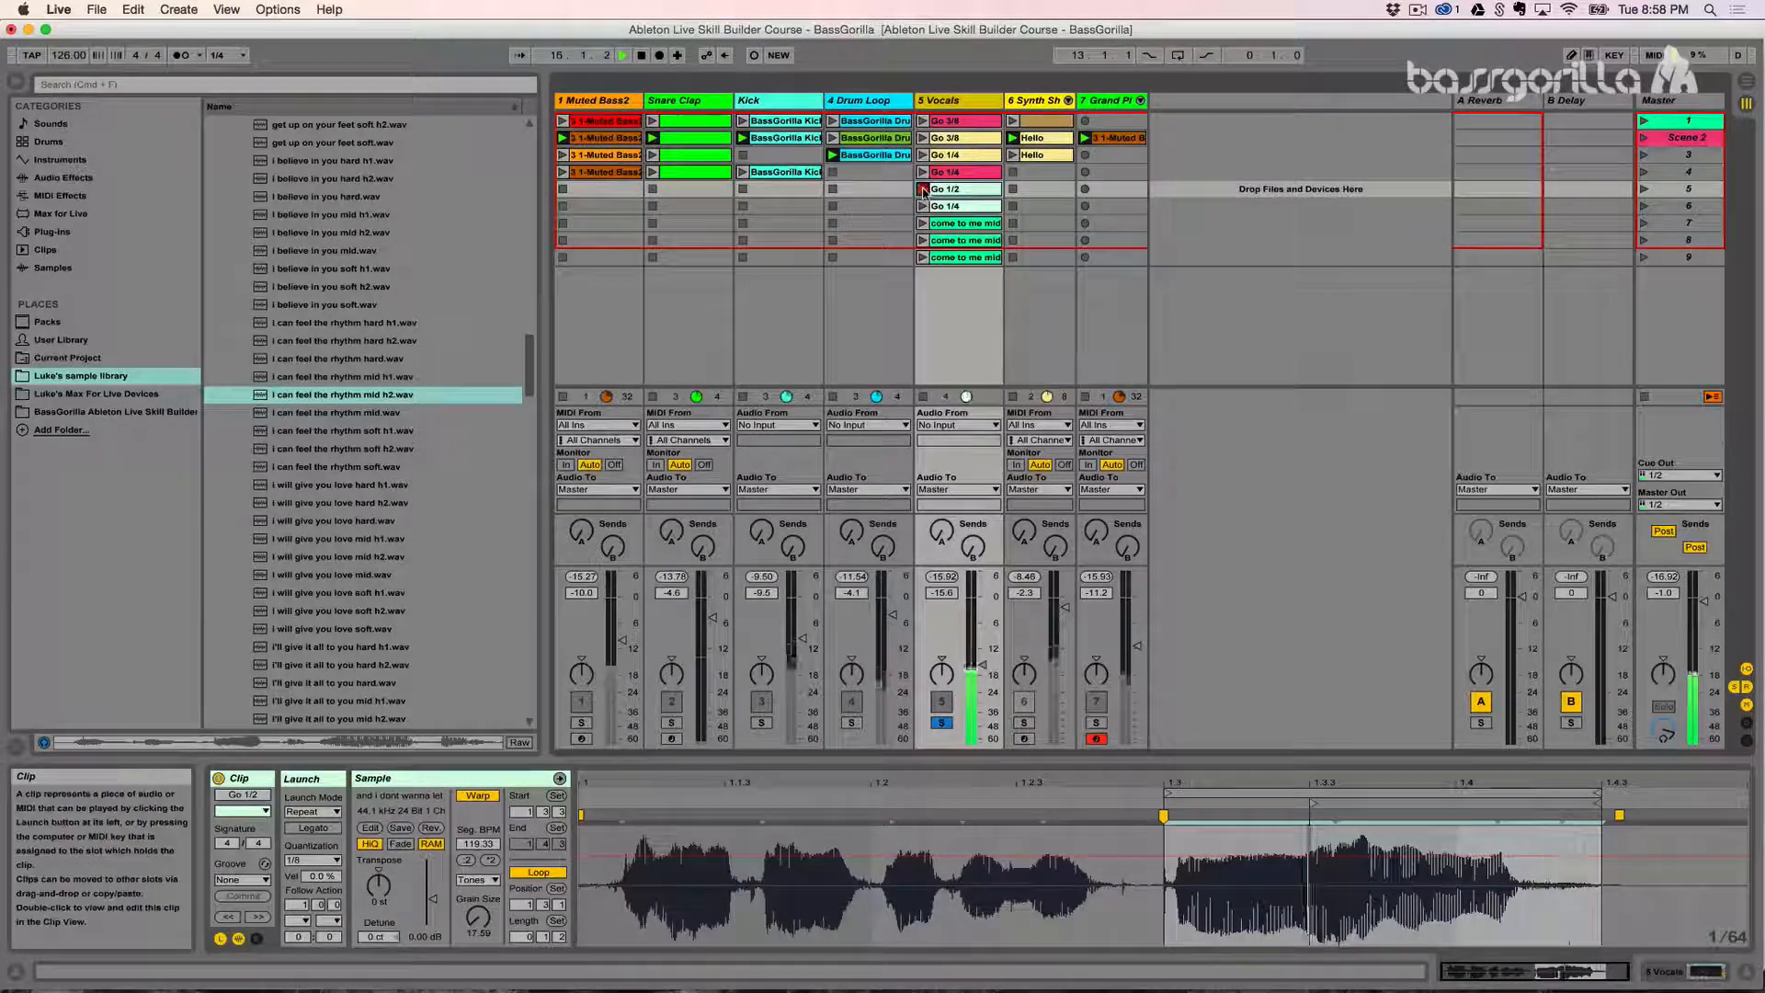
left_click(923, 189)
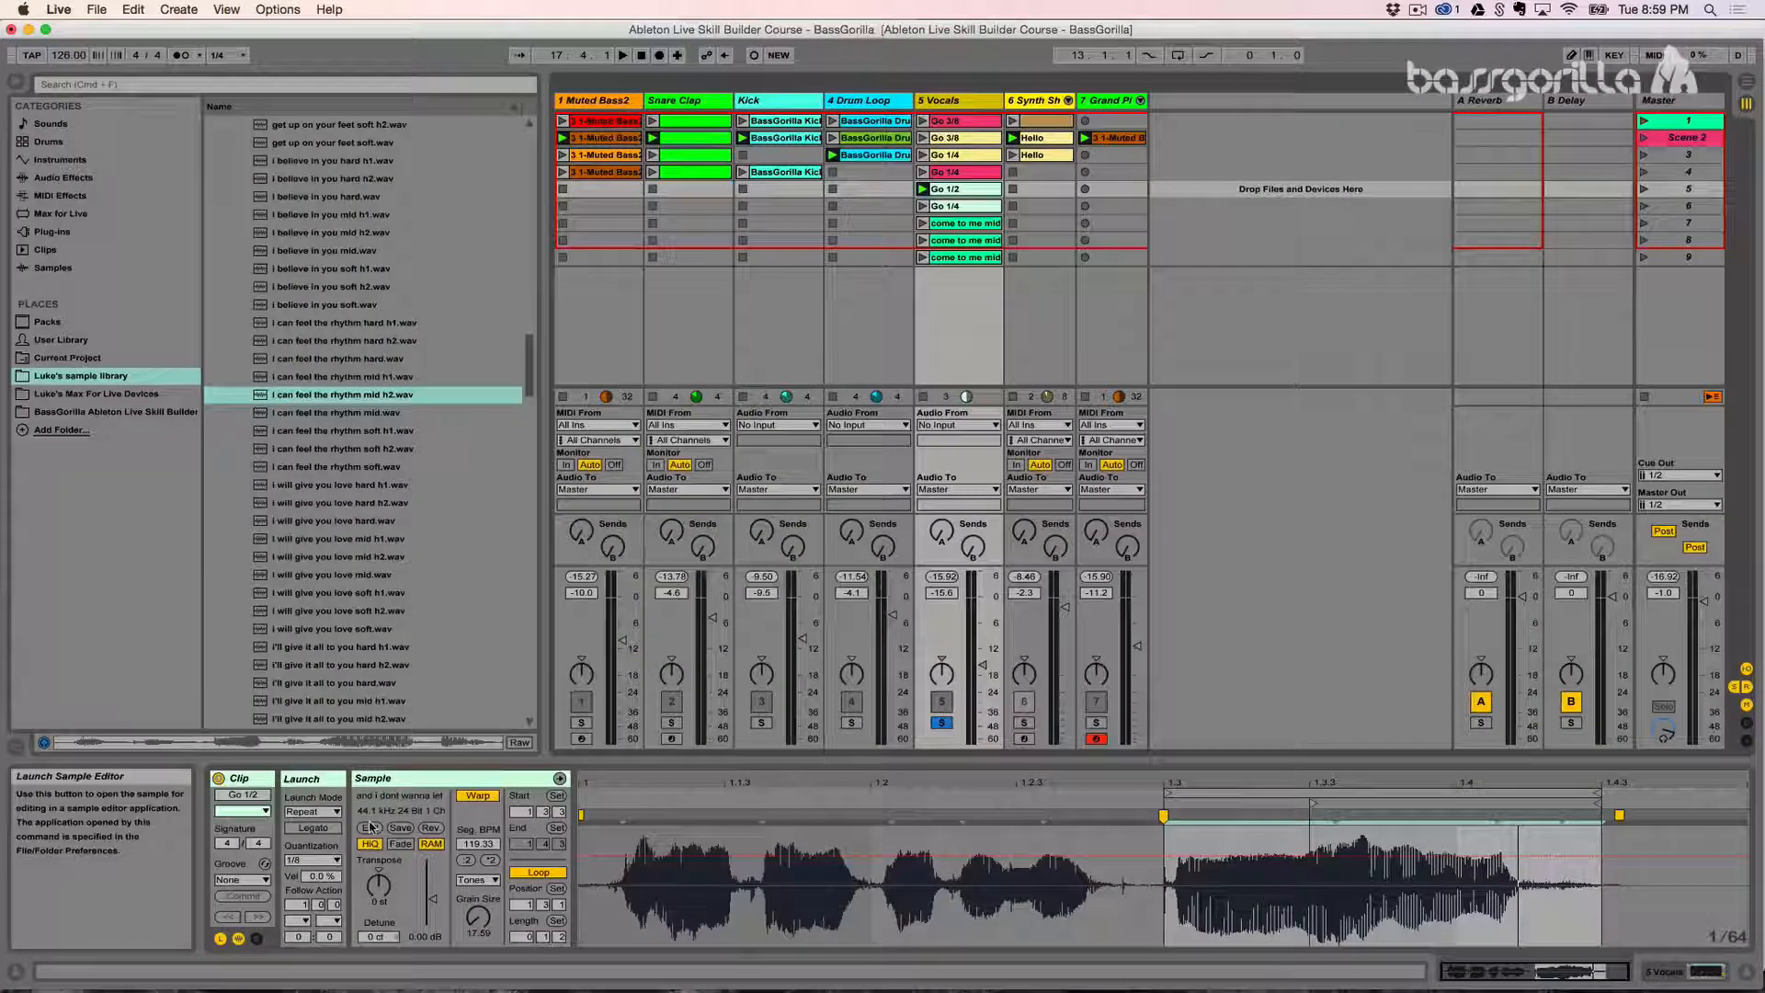
- Enable Legato for the Go 1/2 clip on the Vocals track
left_click(943, 189)
left_click(314, 828)
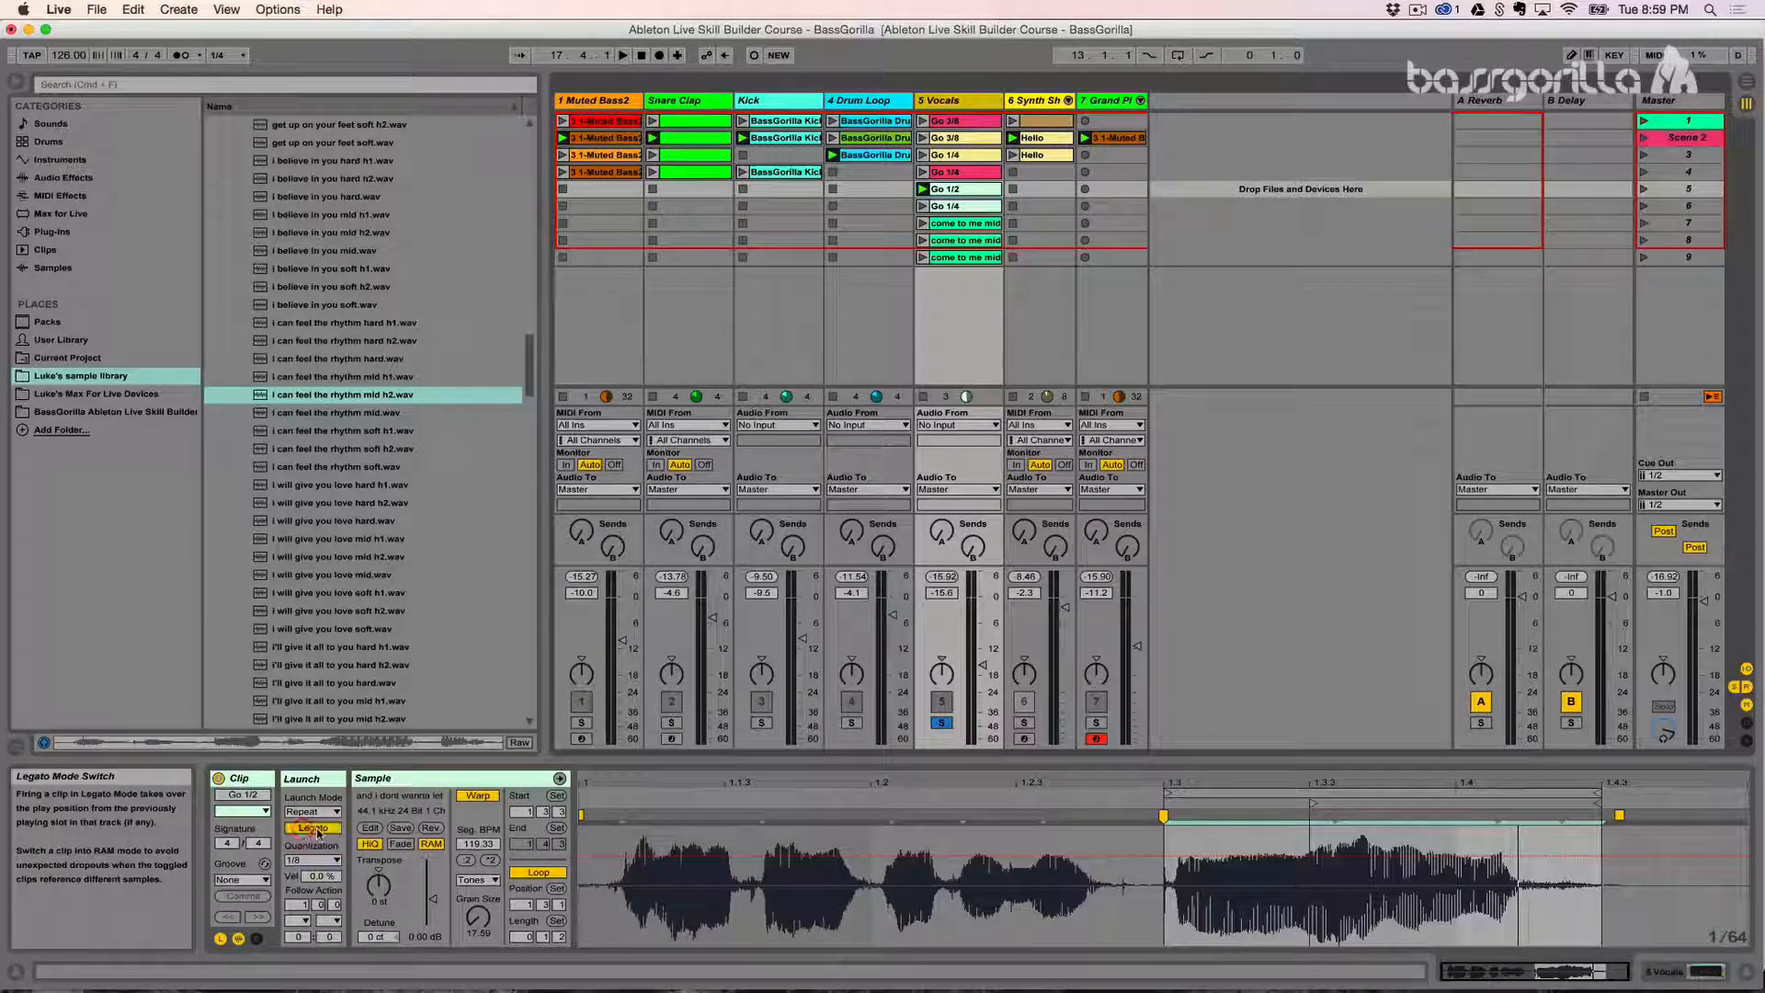
left_click(923, 191)
- Select all nine Vocals clips and give them shared launch settings: Legato on, Trigger launch mode and 1/8 quantization
left_click(962, 259)
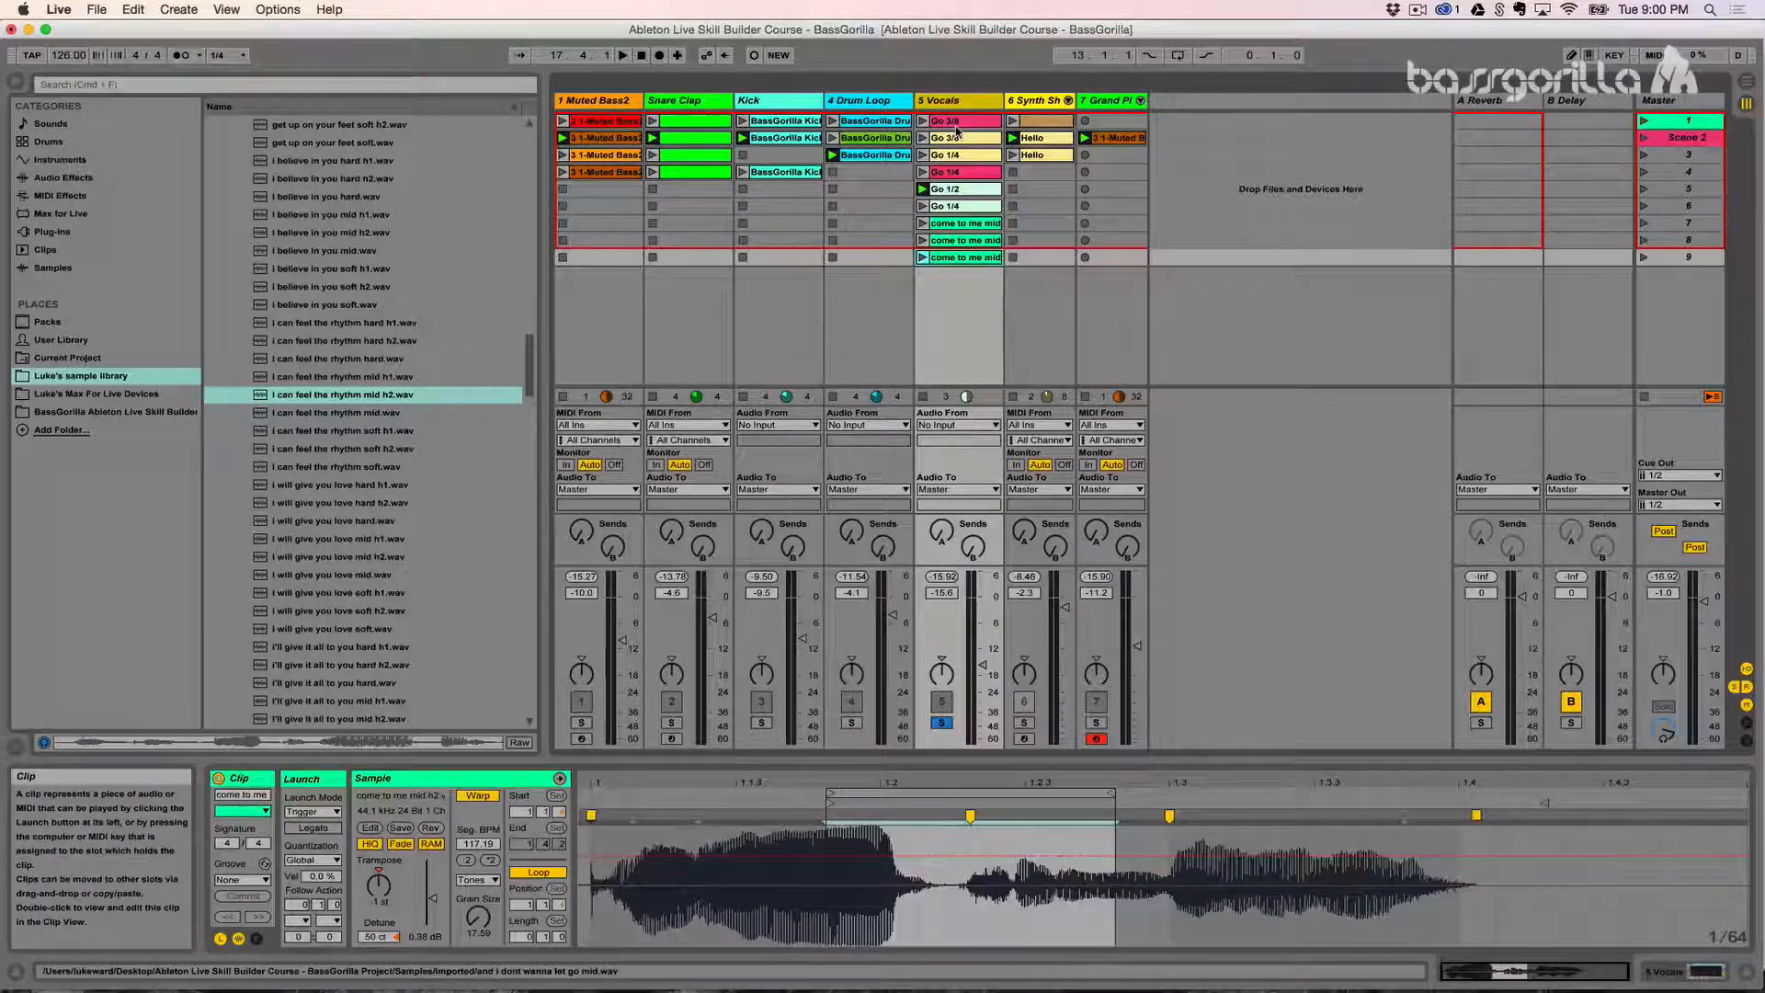
left_click(951, 137, "shift")
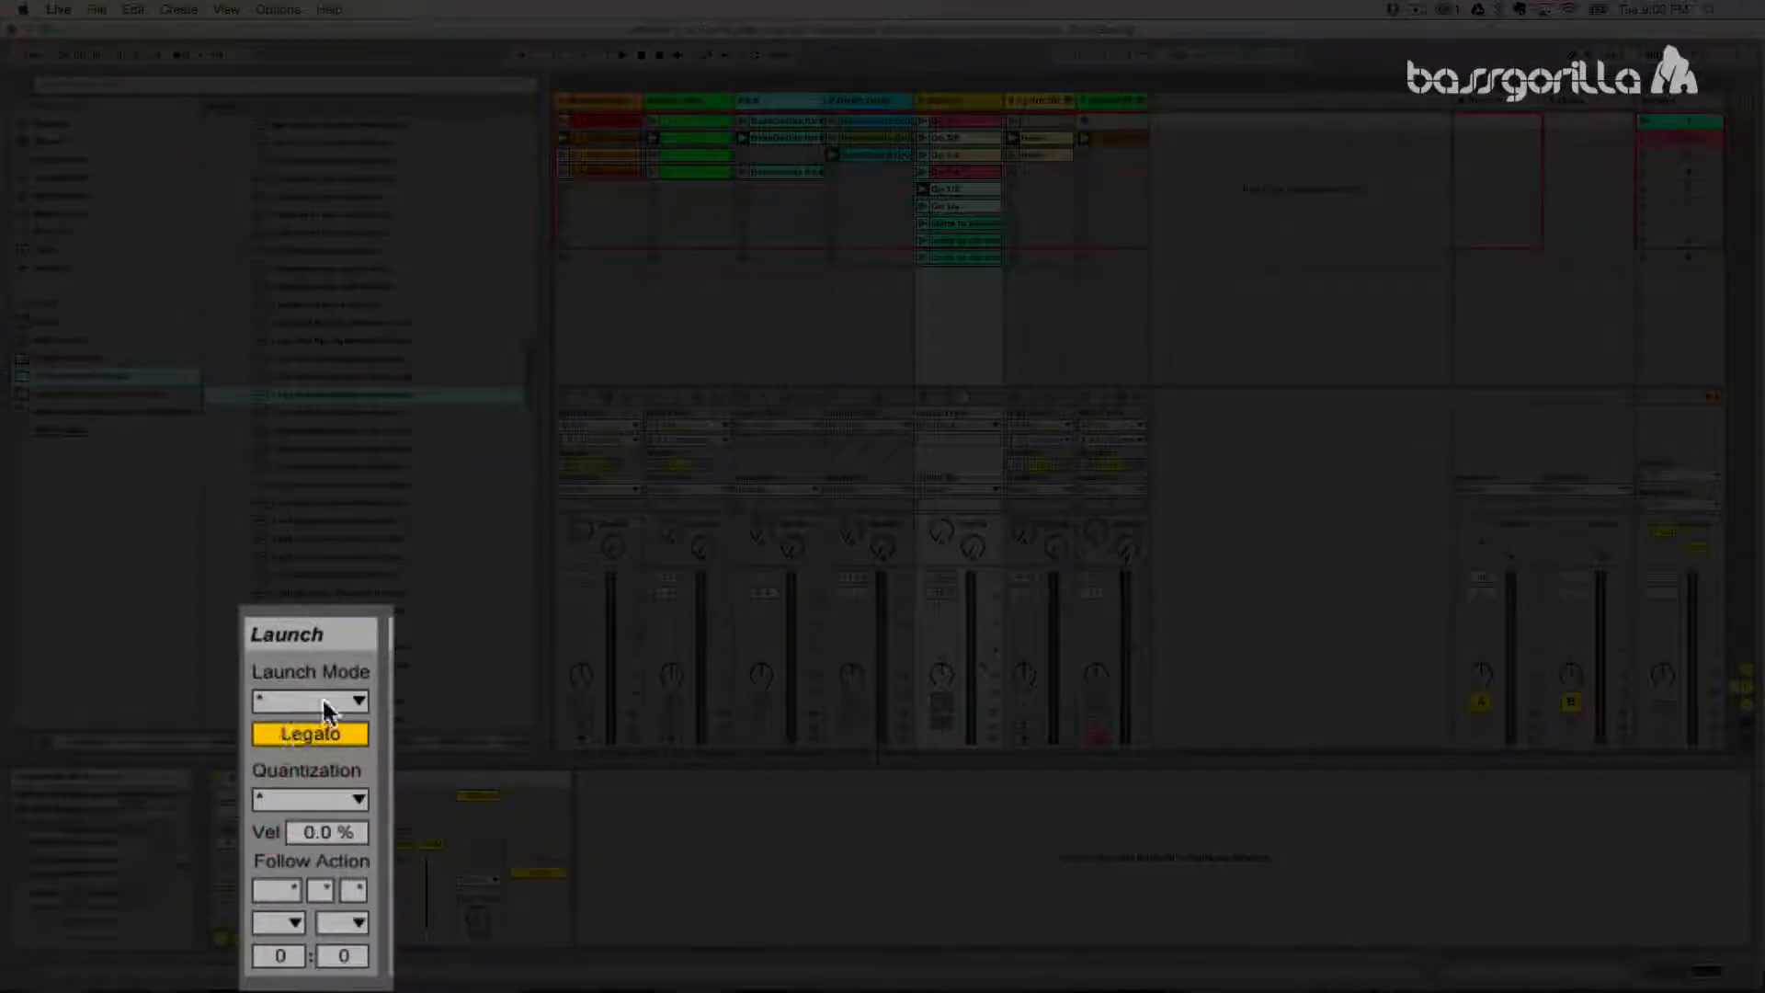
left_click(323, 704)
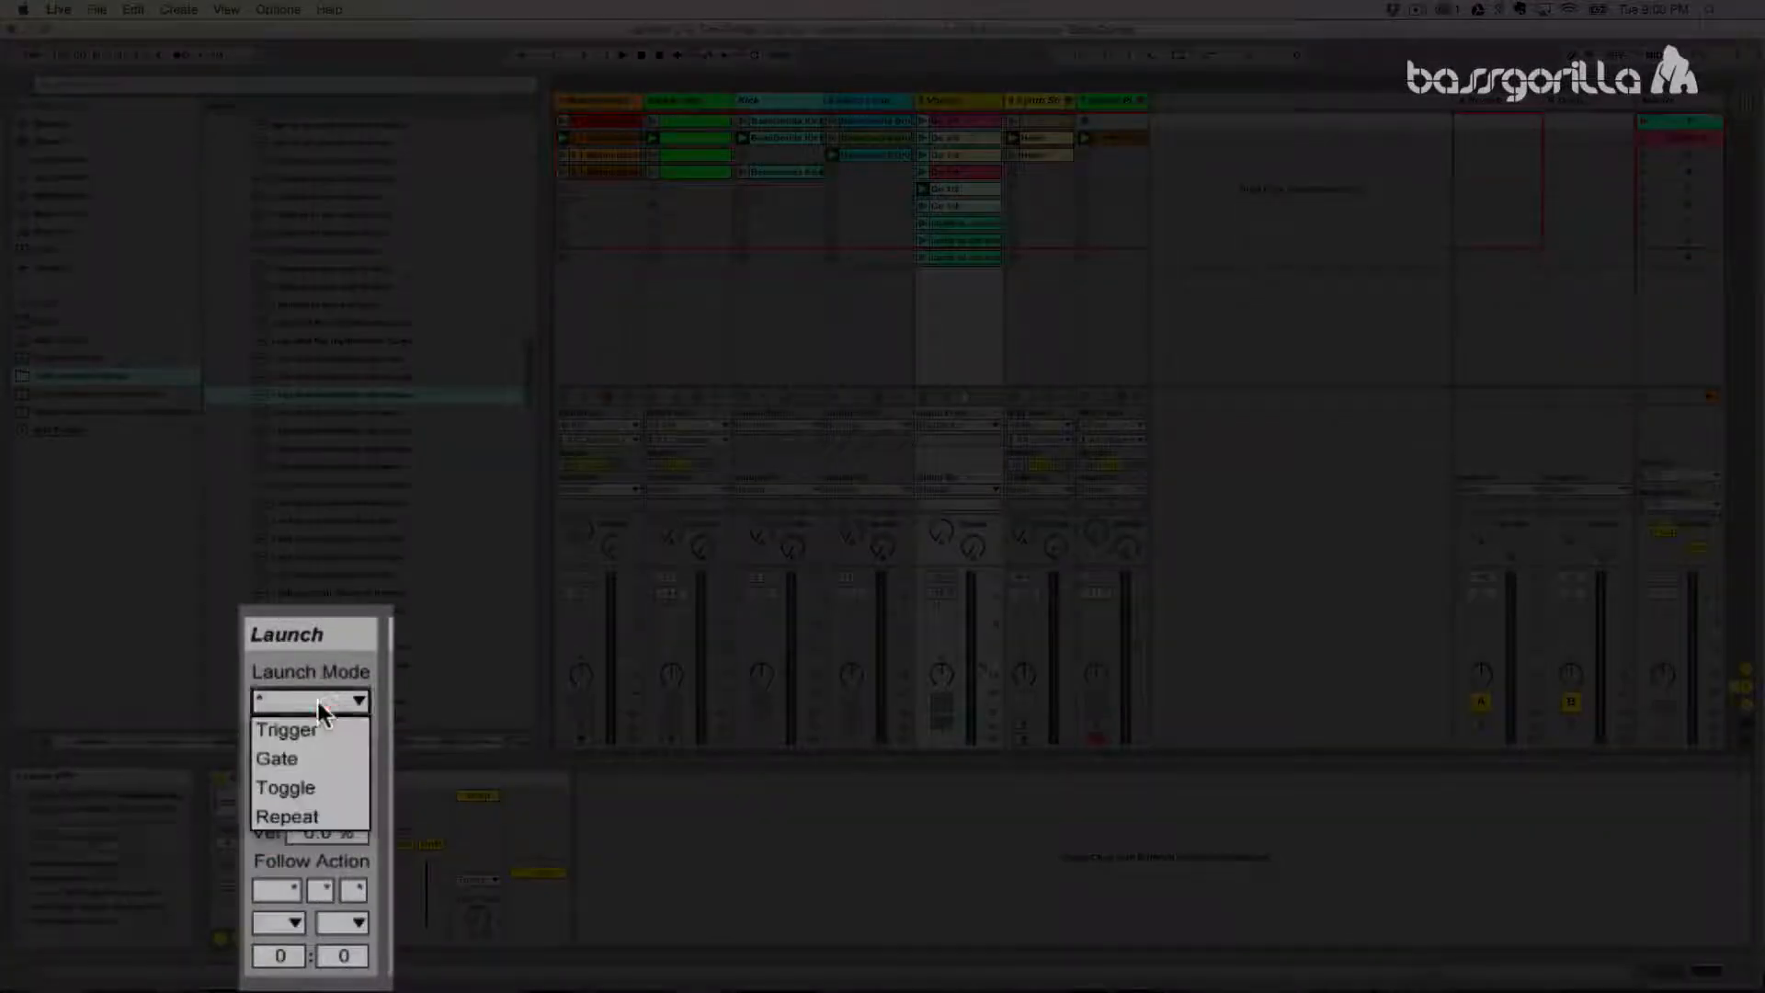
left_click(300, 726)
left_click(314, 796)
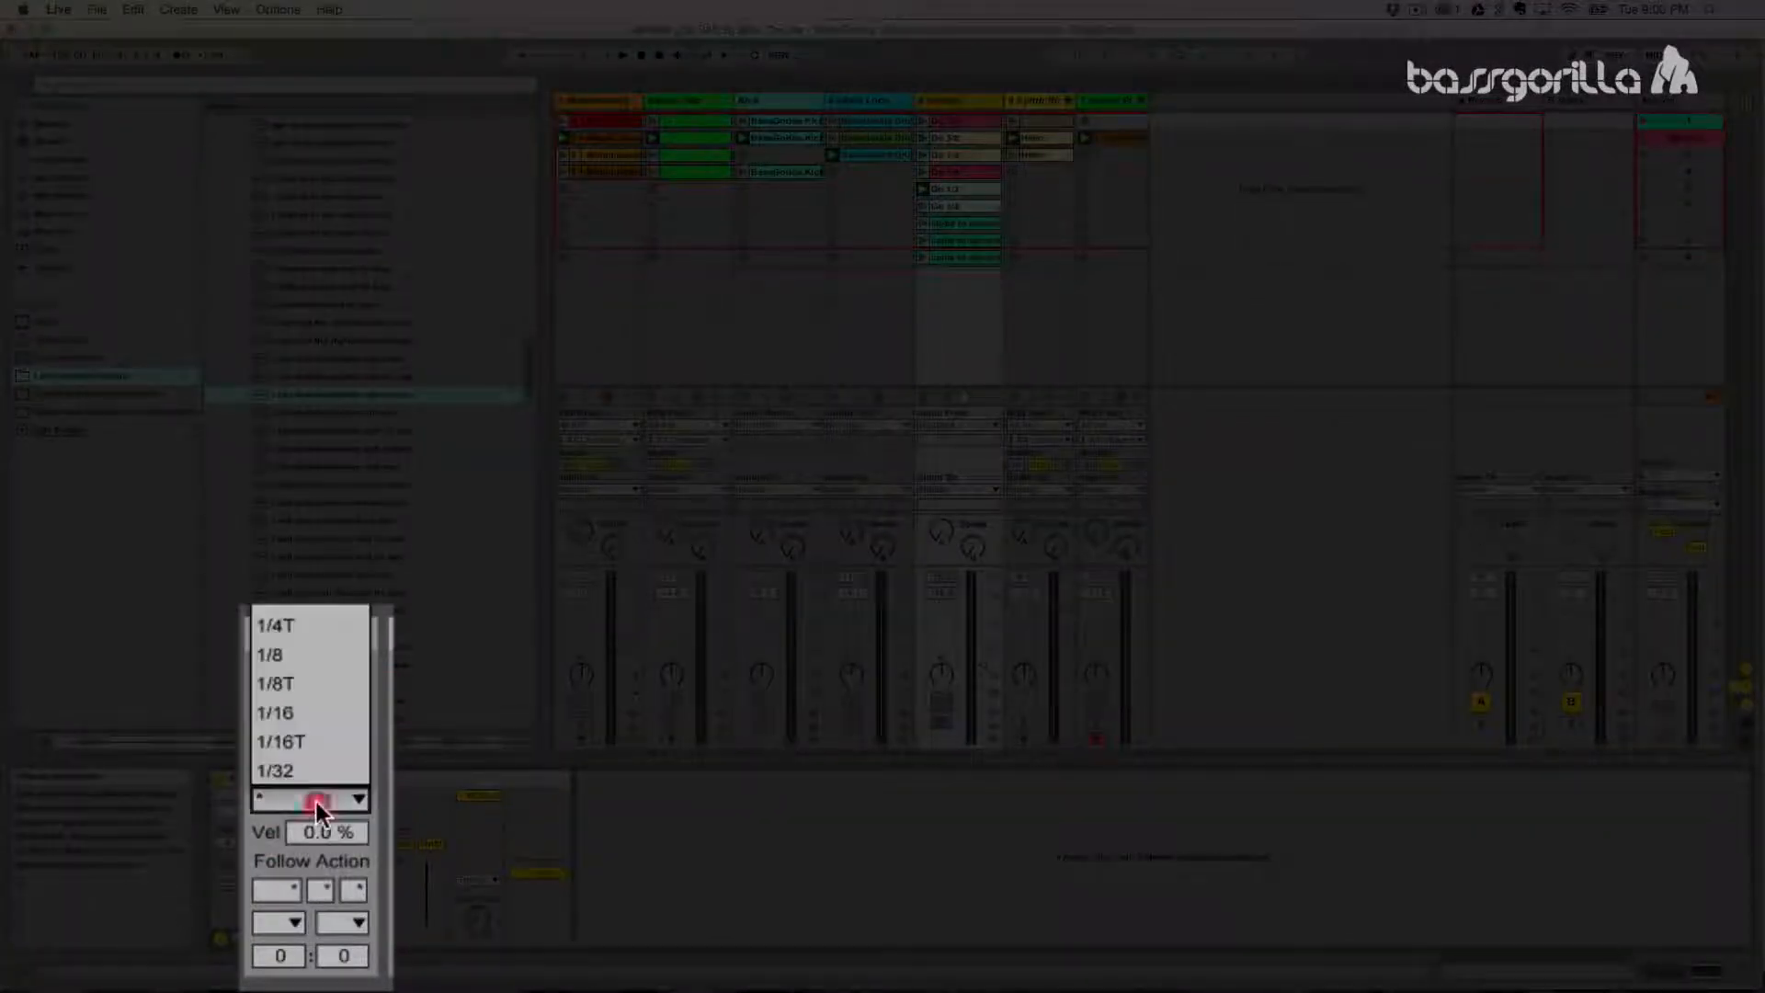
left_click(297, 656)
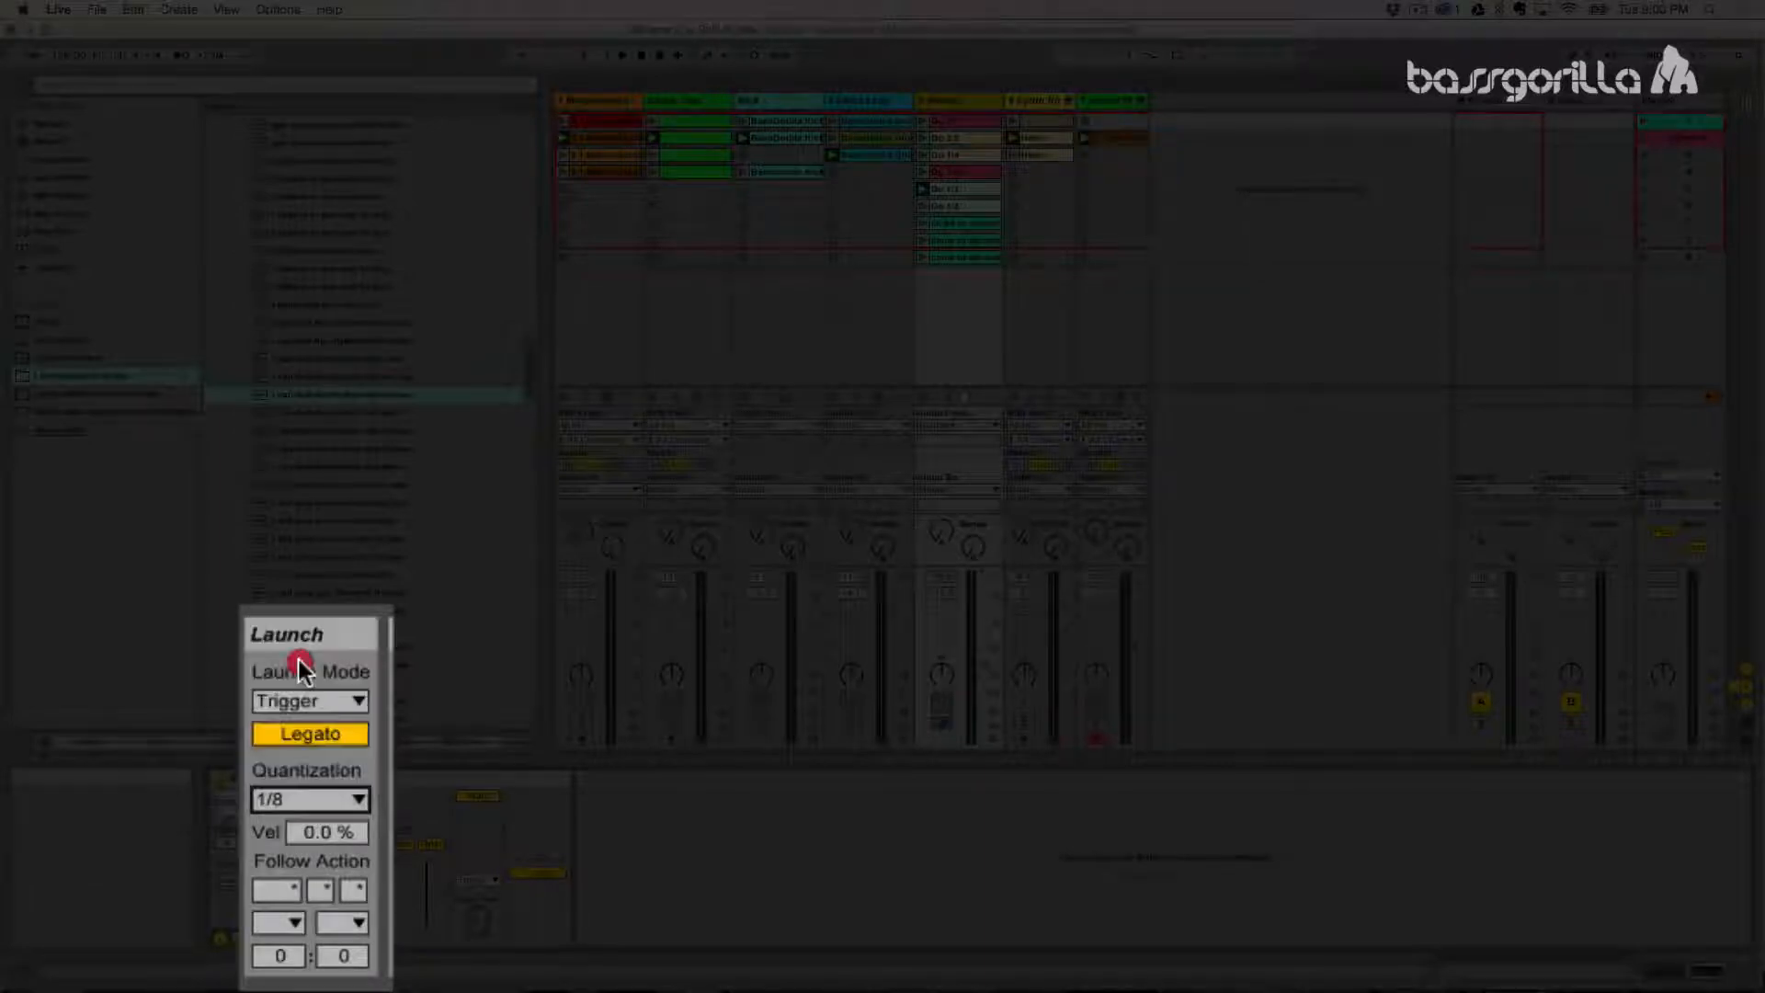
- Deselect the clips, audition legato switching by launching several Vocals clips in turn, including Go 1/4 and Go 3/8, and stop playback
left_click(947, 307)
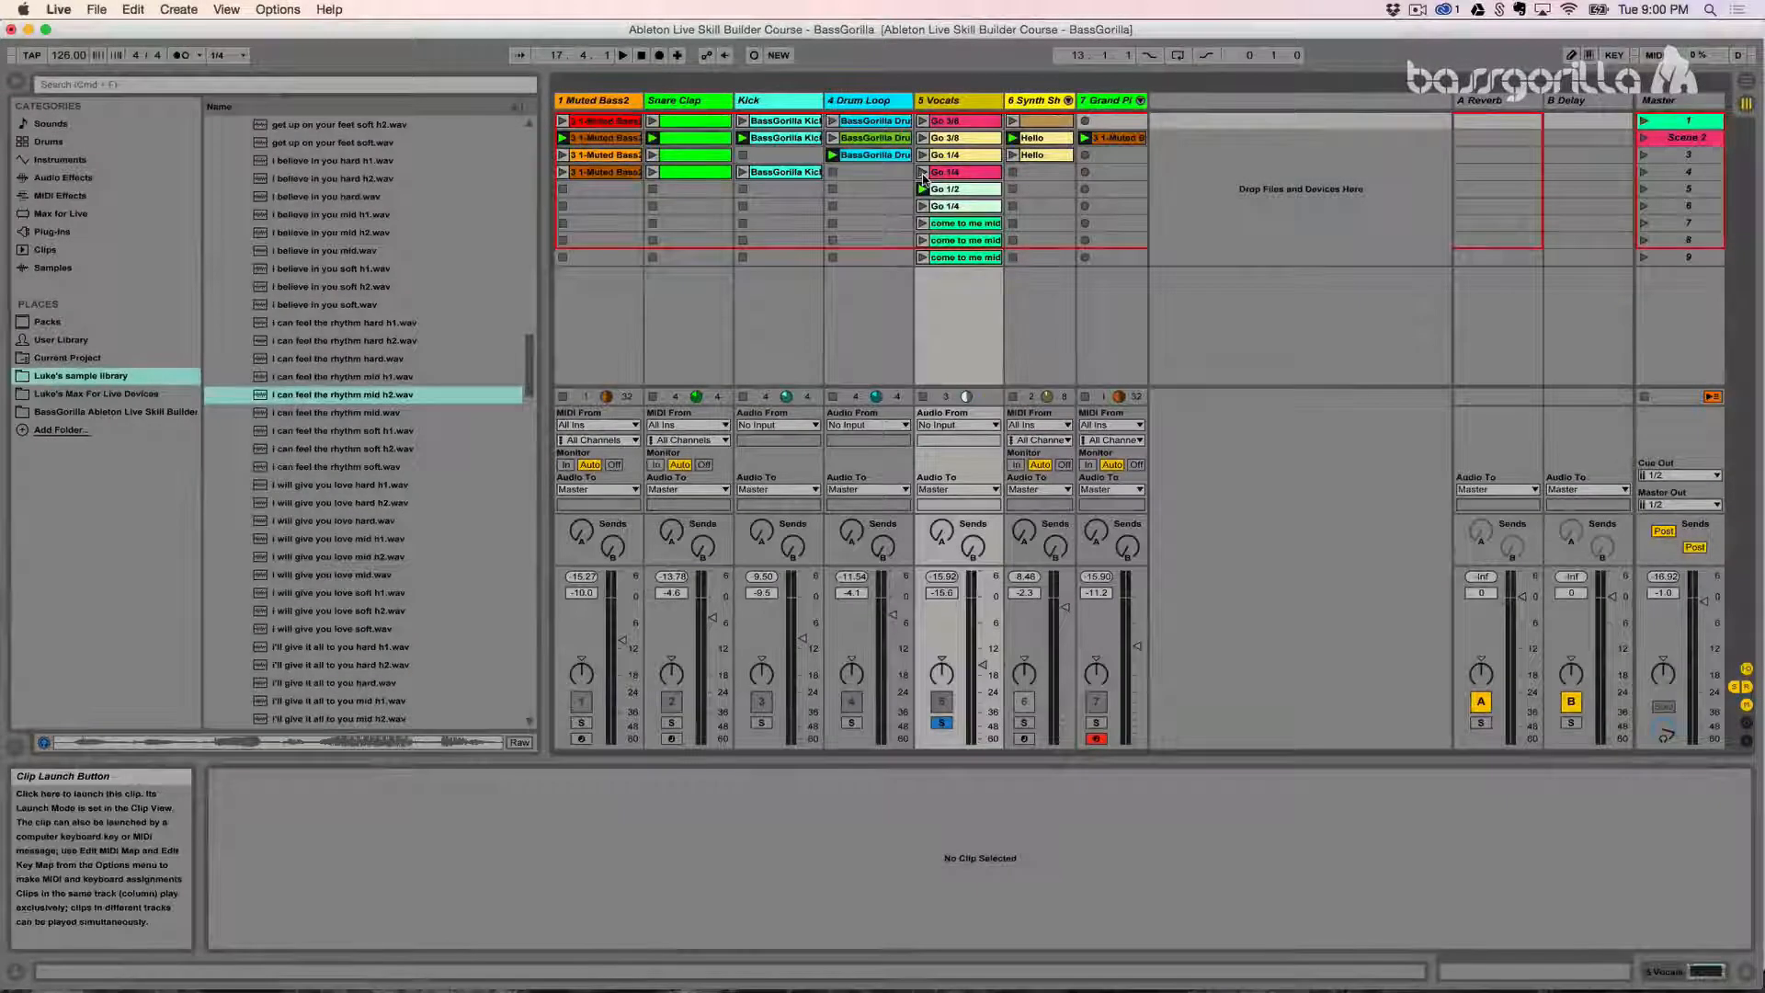
left_click(922, 173)
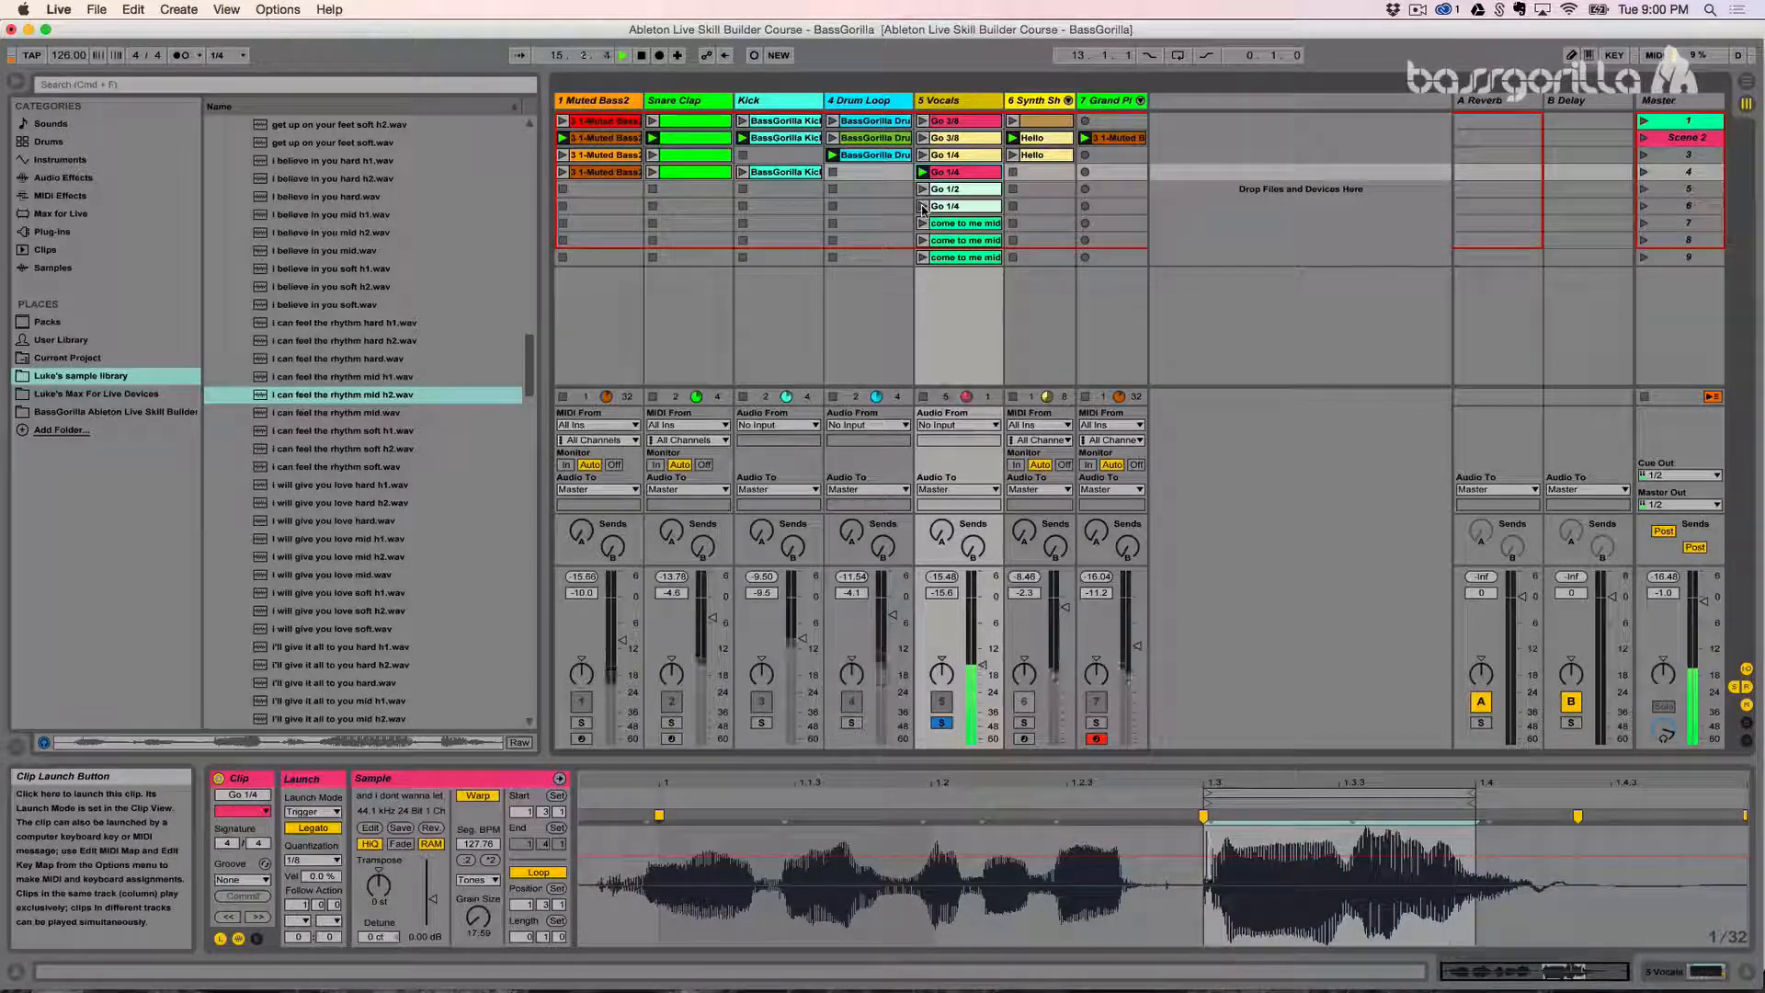
left_click(923, 207)
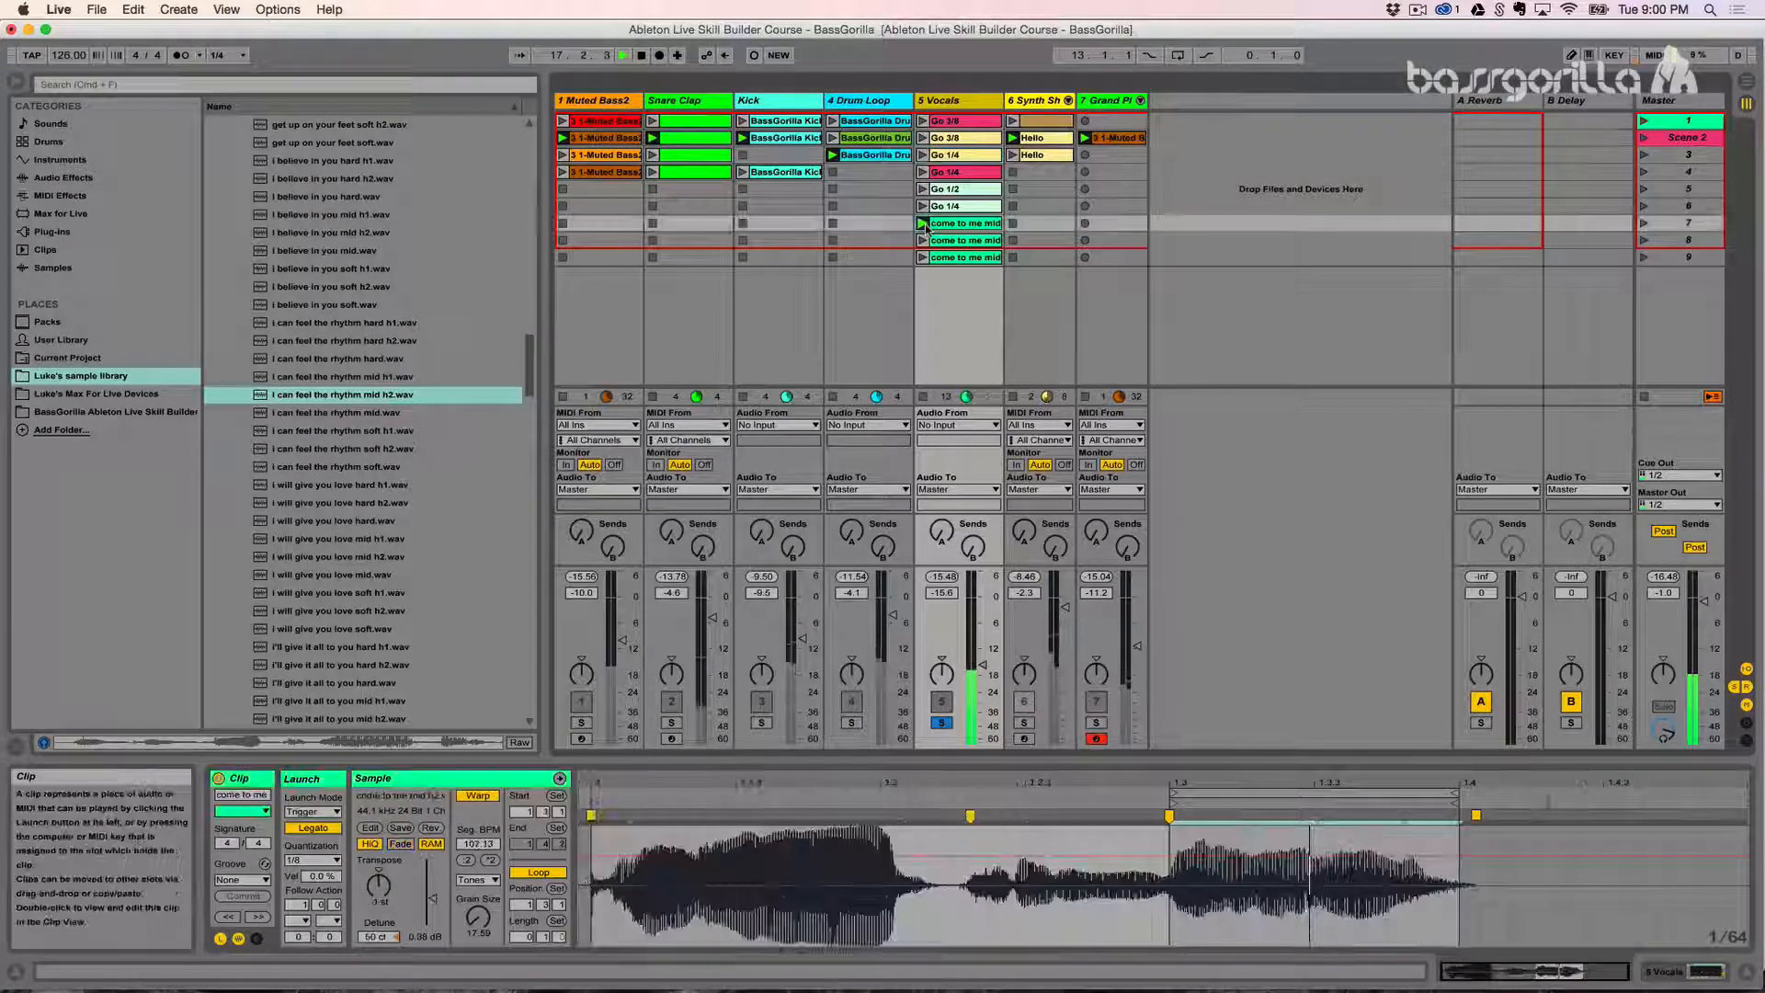
left_click(924, 138)
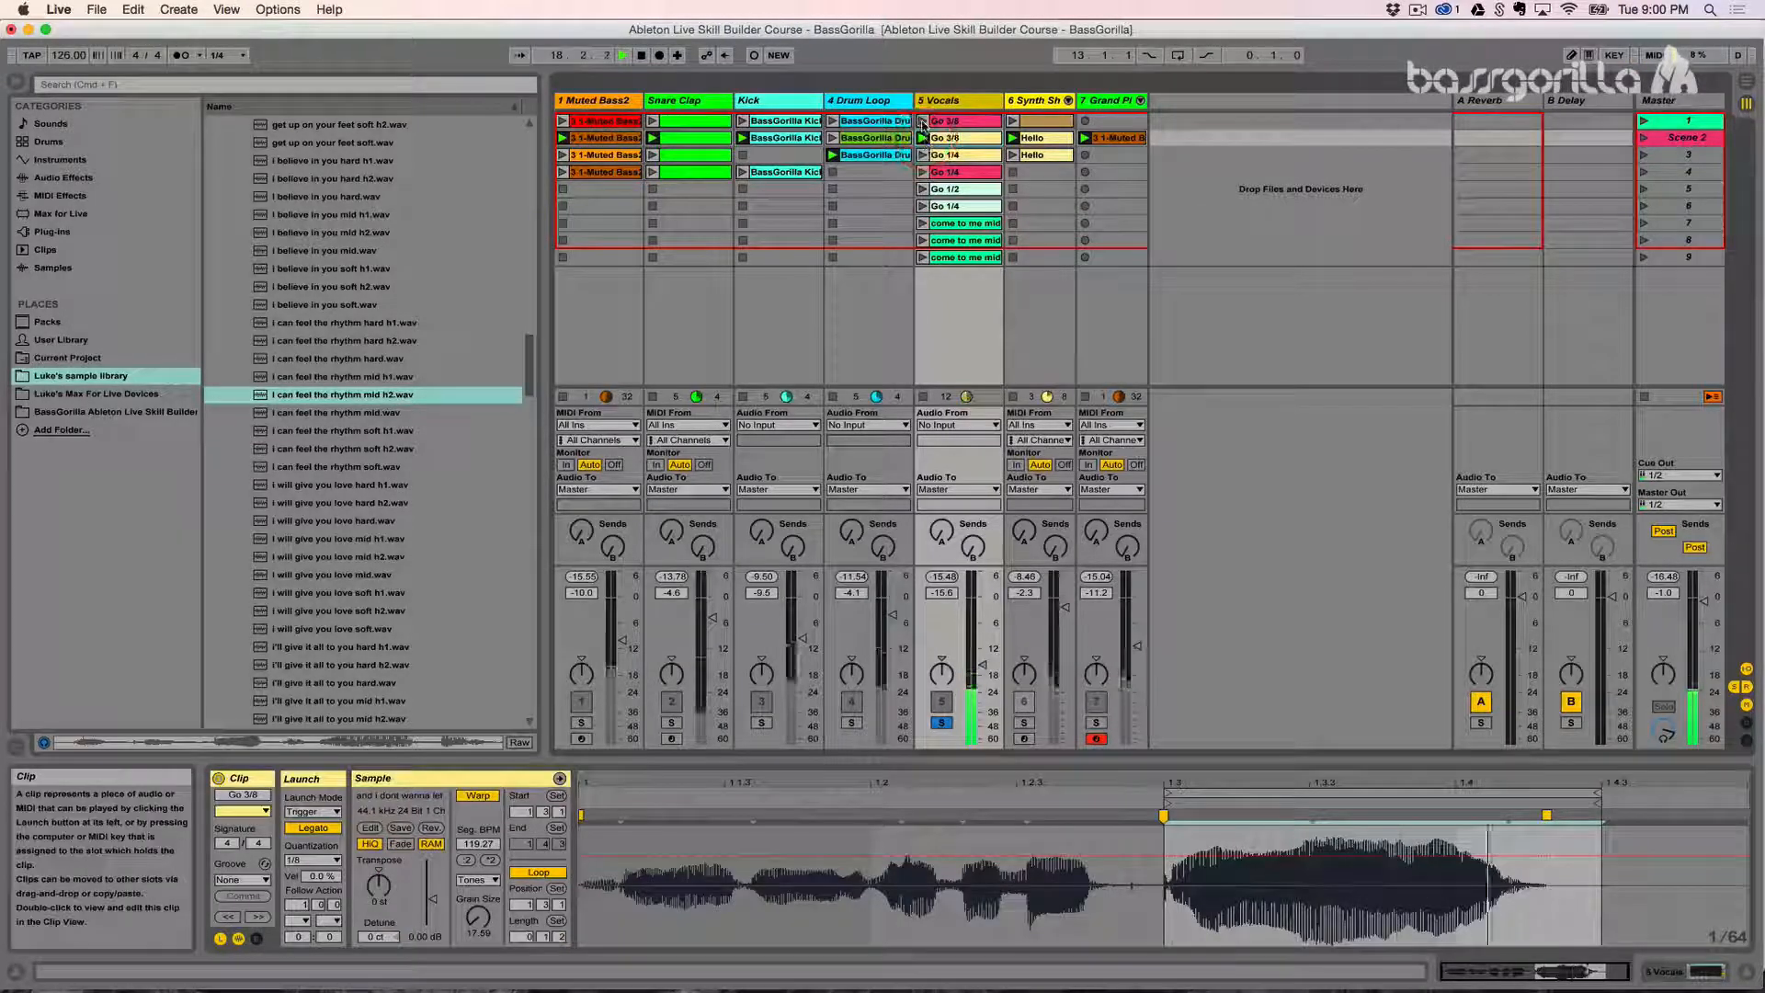
left_click(923, 206)
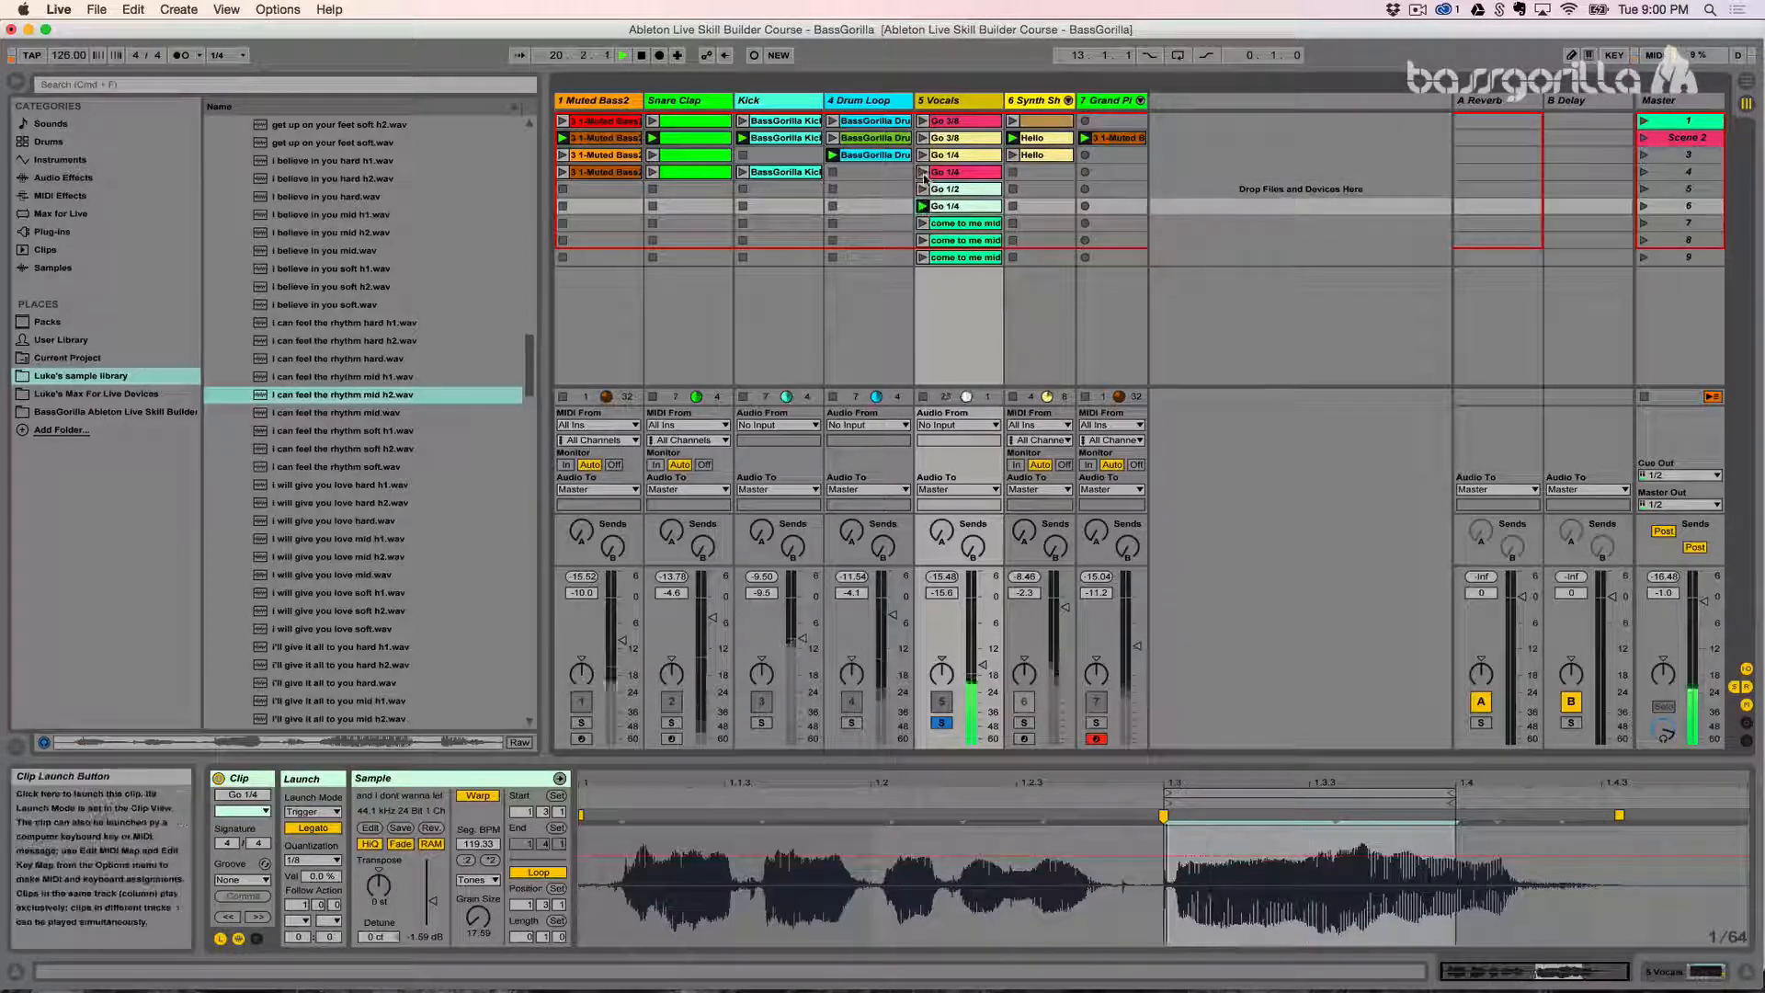
left_click(923, 155)
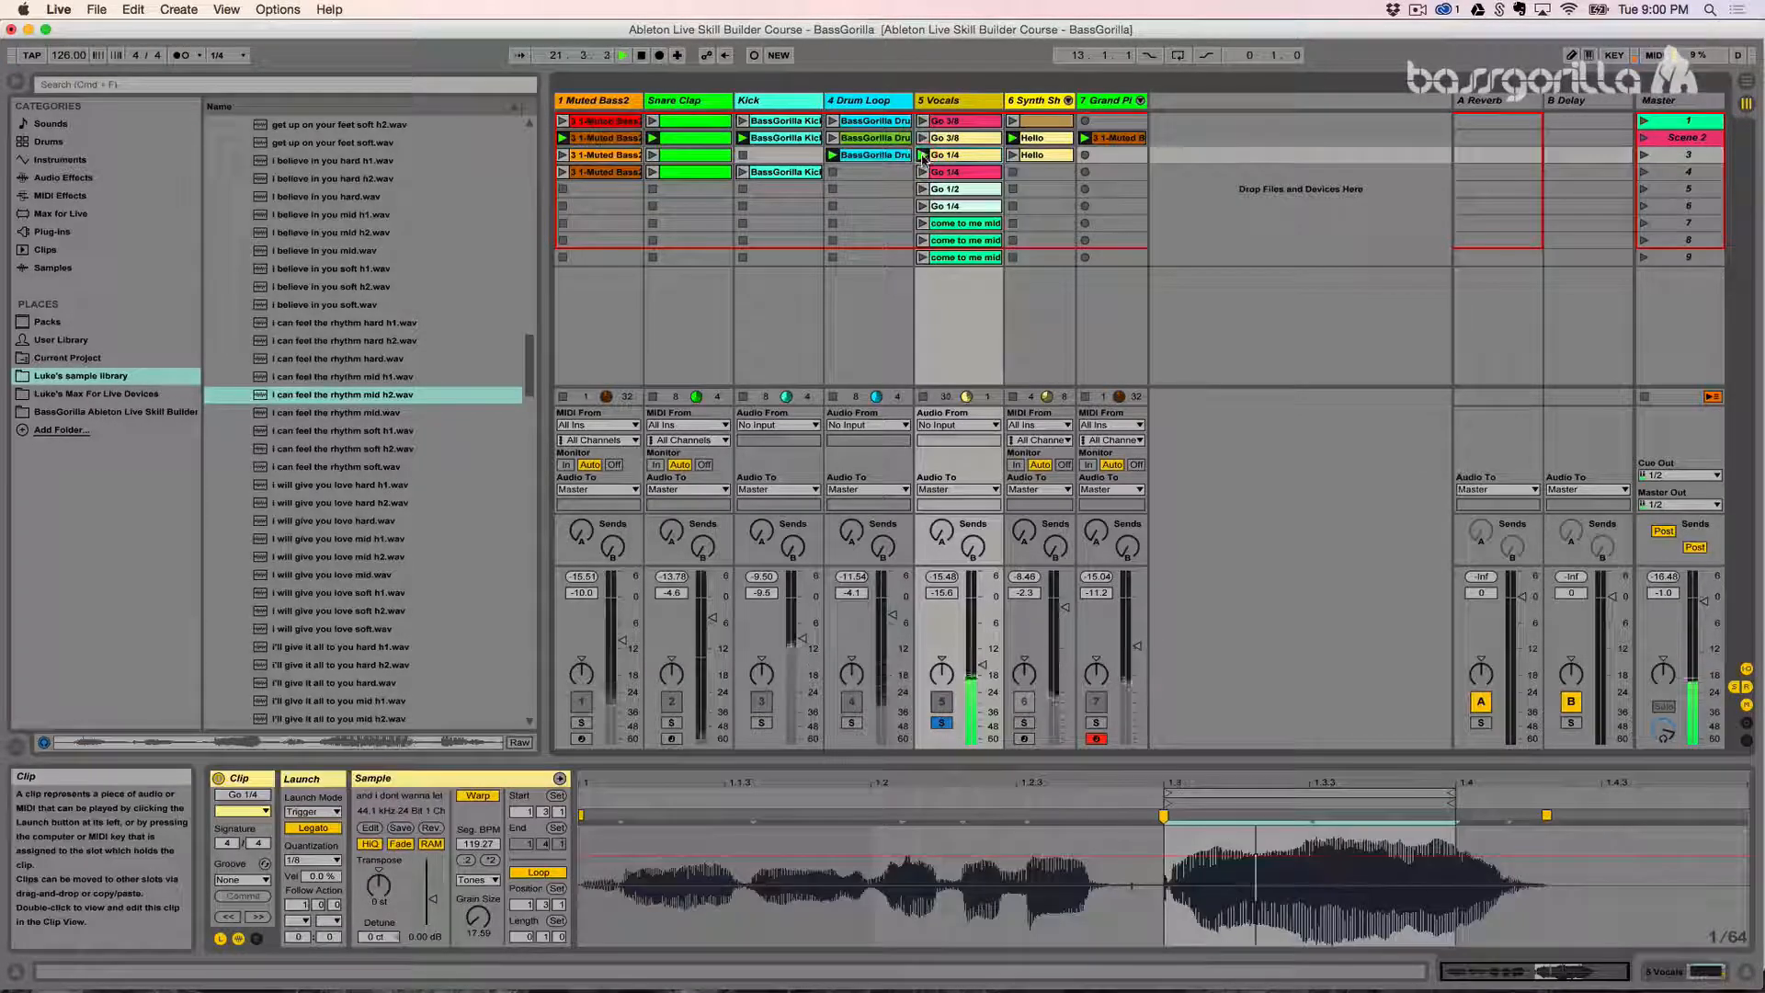
key("space")
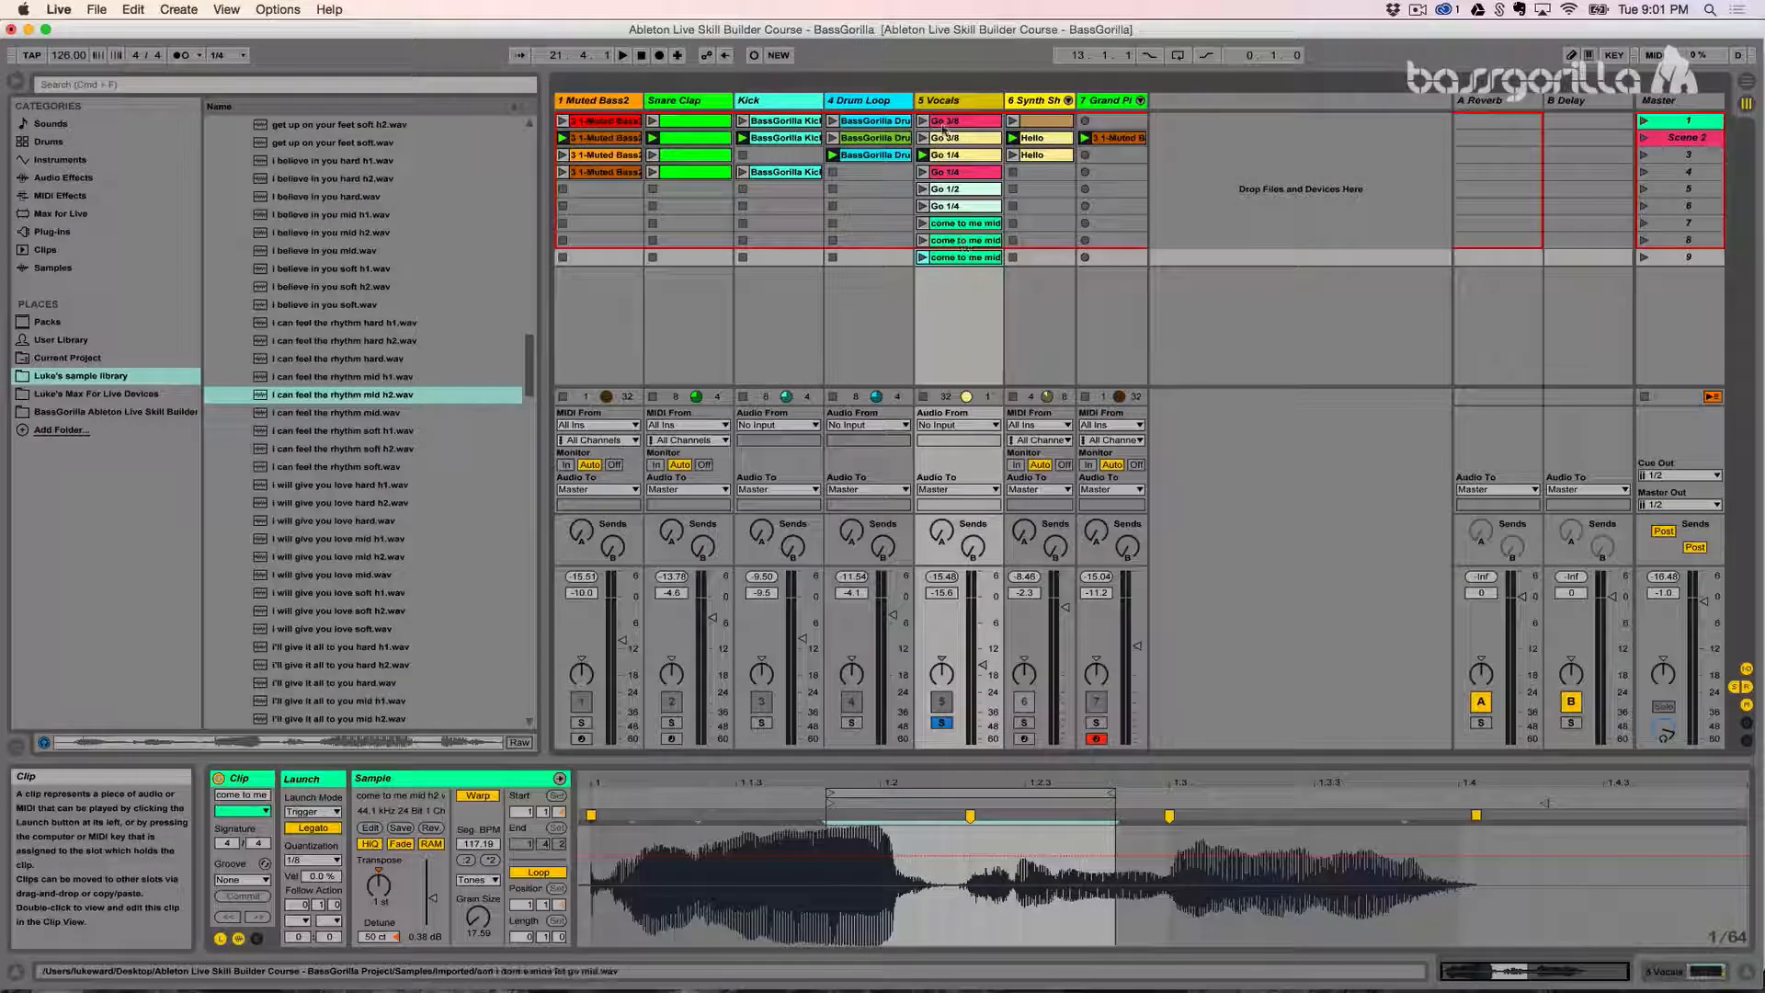
- Select all nine Vocals clips and toggle their RAM mode off and back on
left_click(945, 127, "shift")
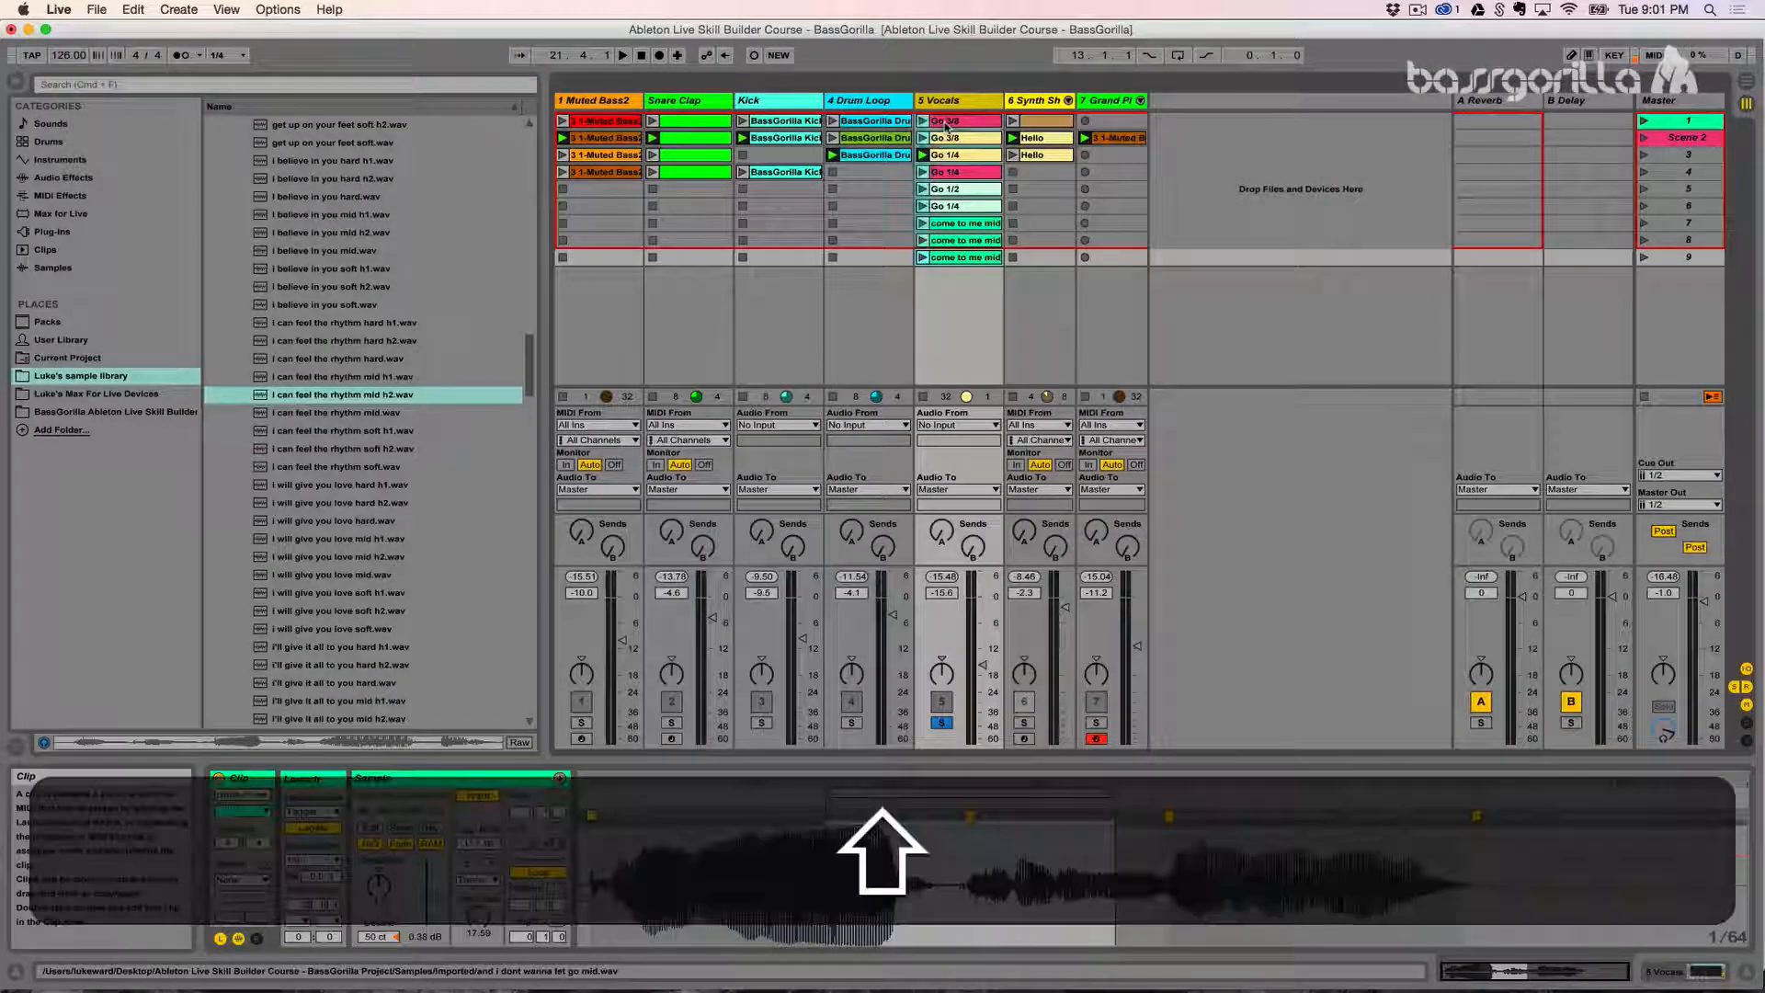
left_click(428, 846)
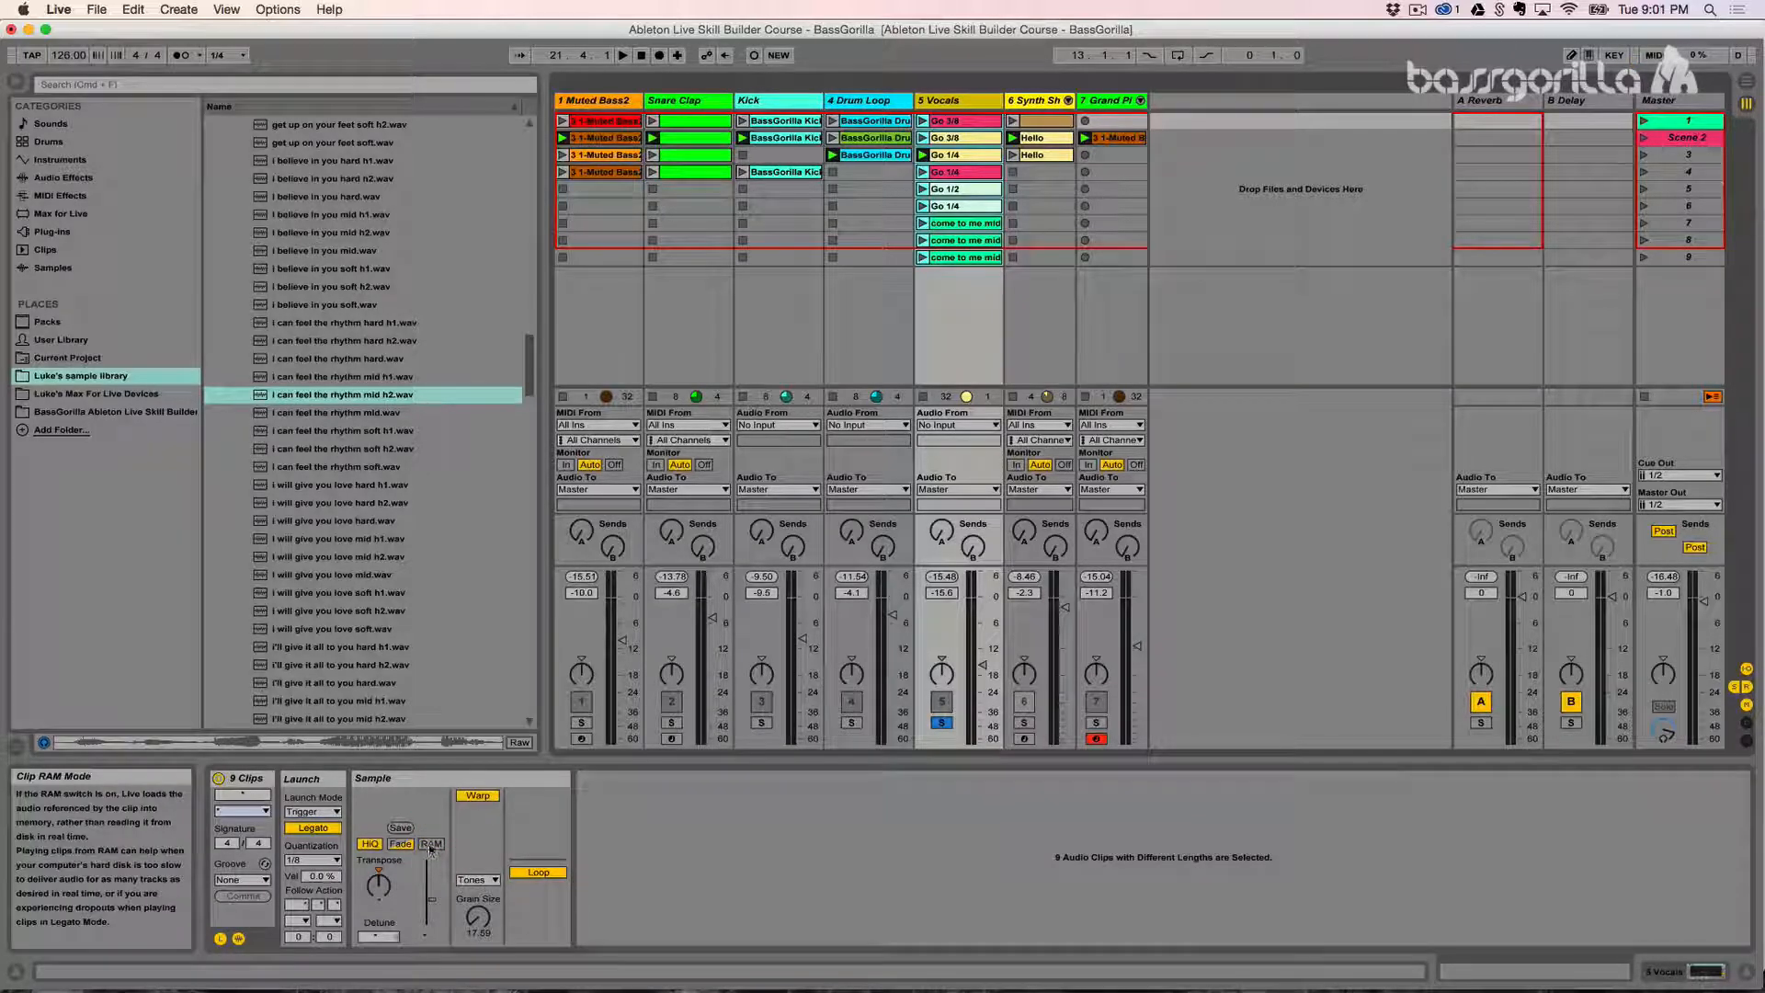
left_click(431, 846)
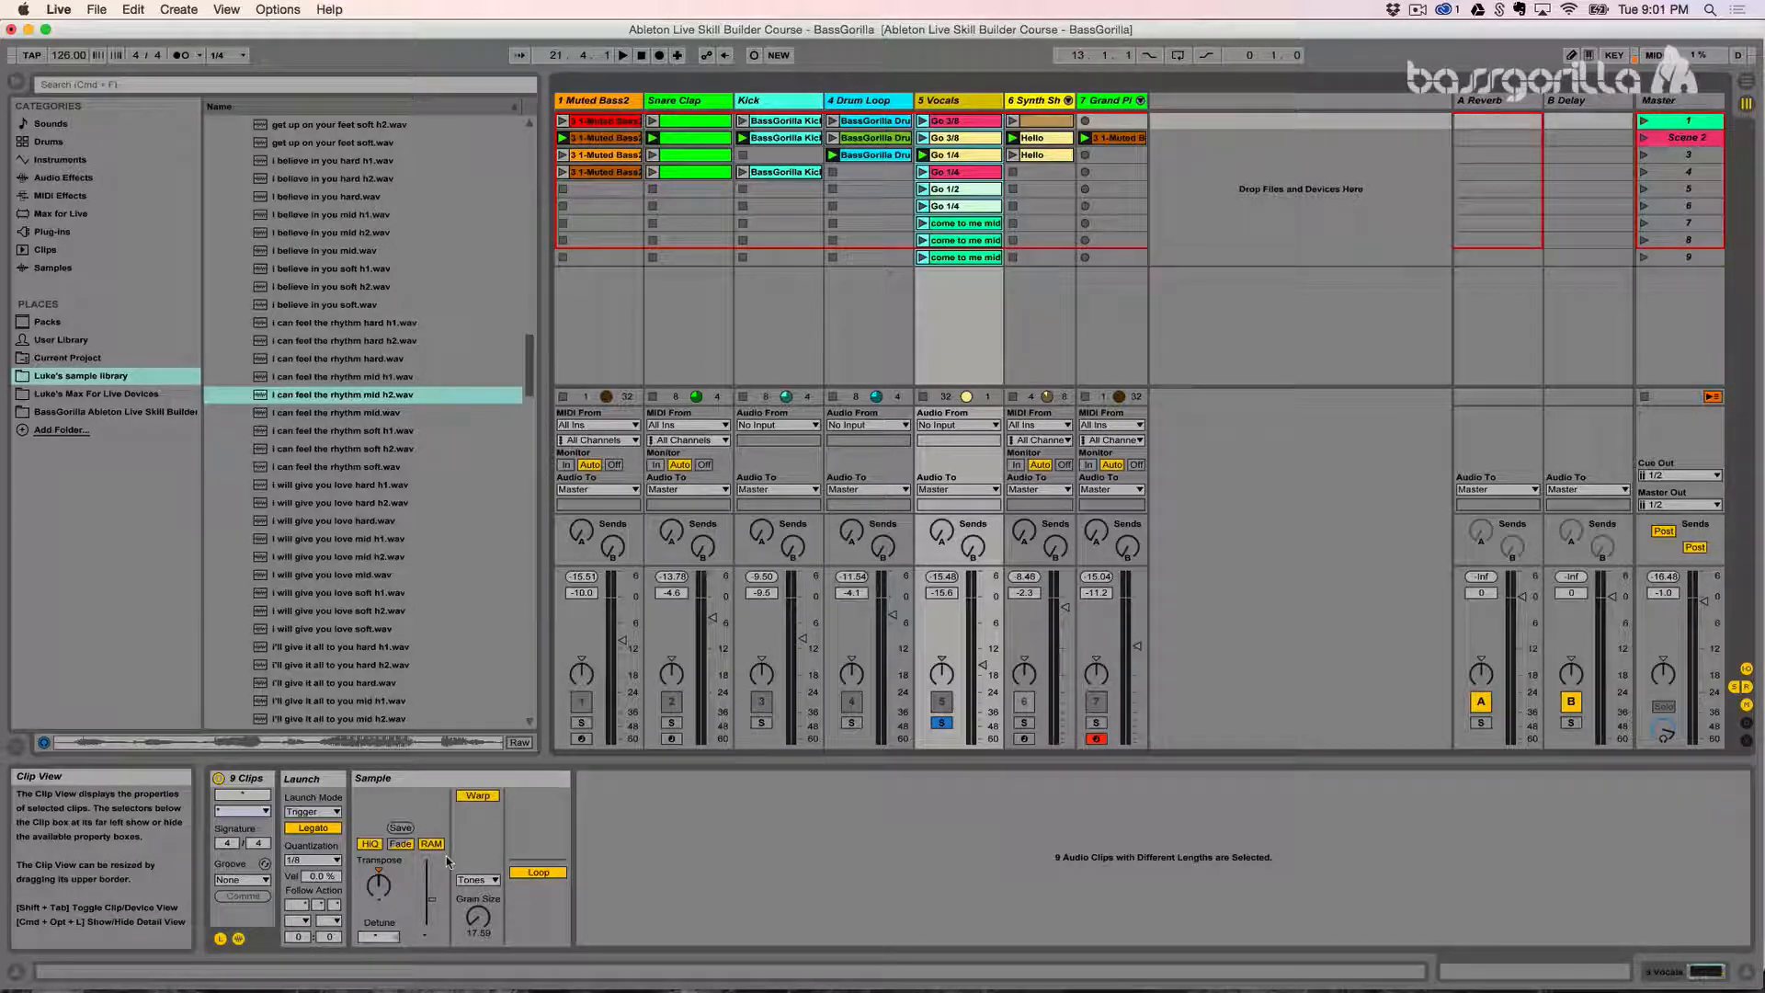
left_click(376, 804)
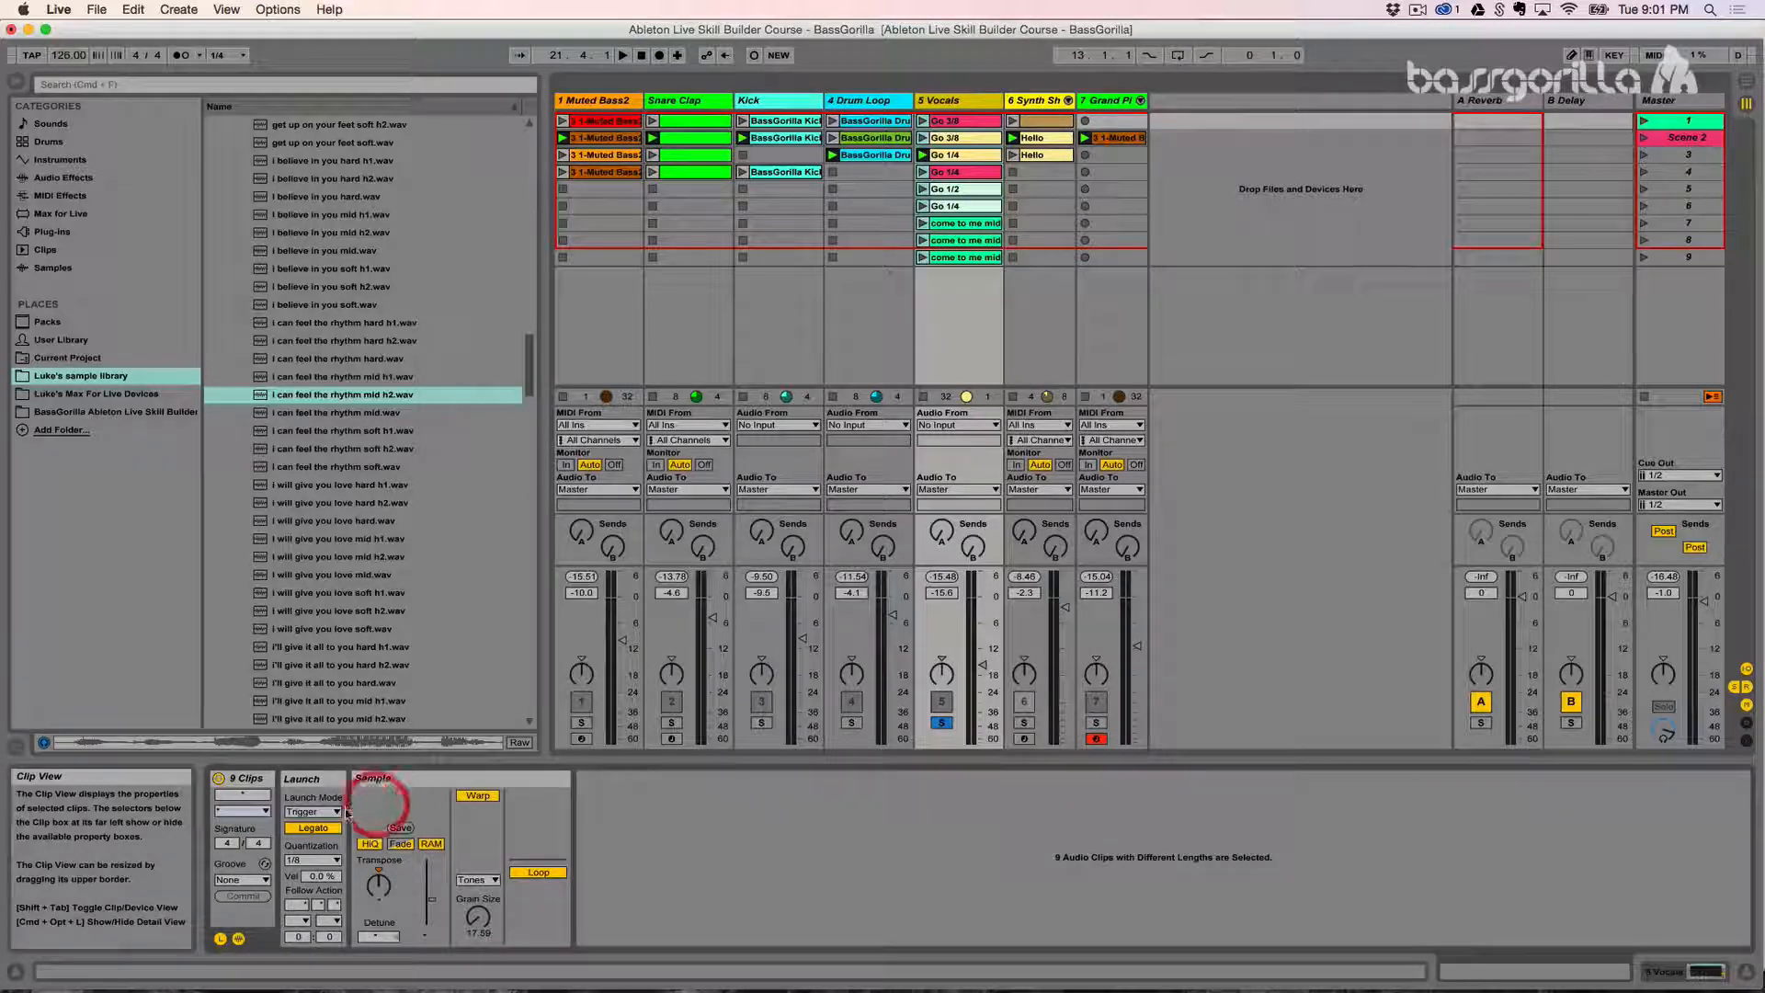
- Reselect the nine Vocals clips and examine their shared clip quantization setting
left_click(950, 161)
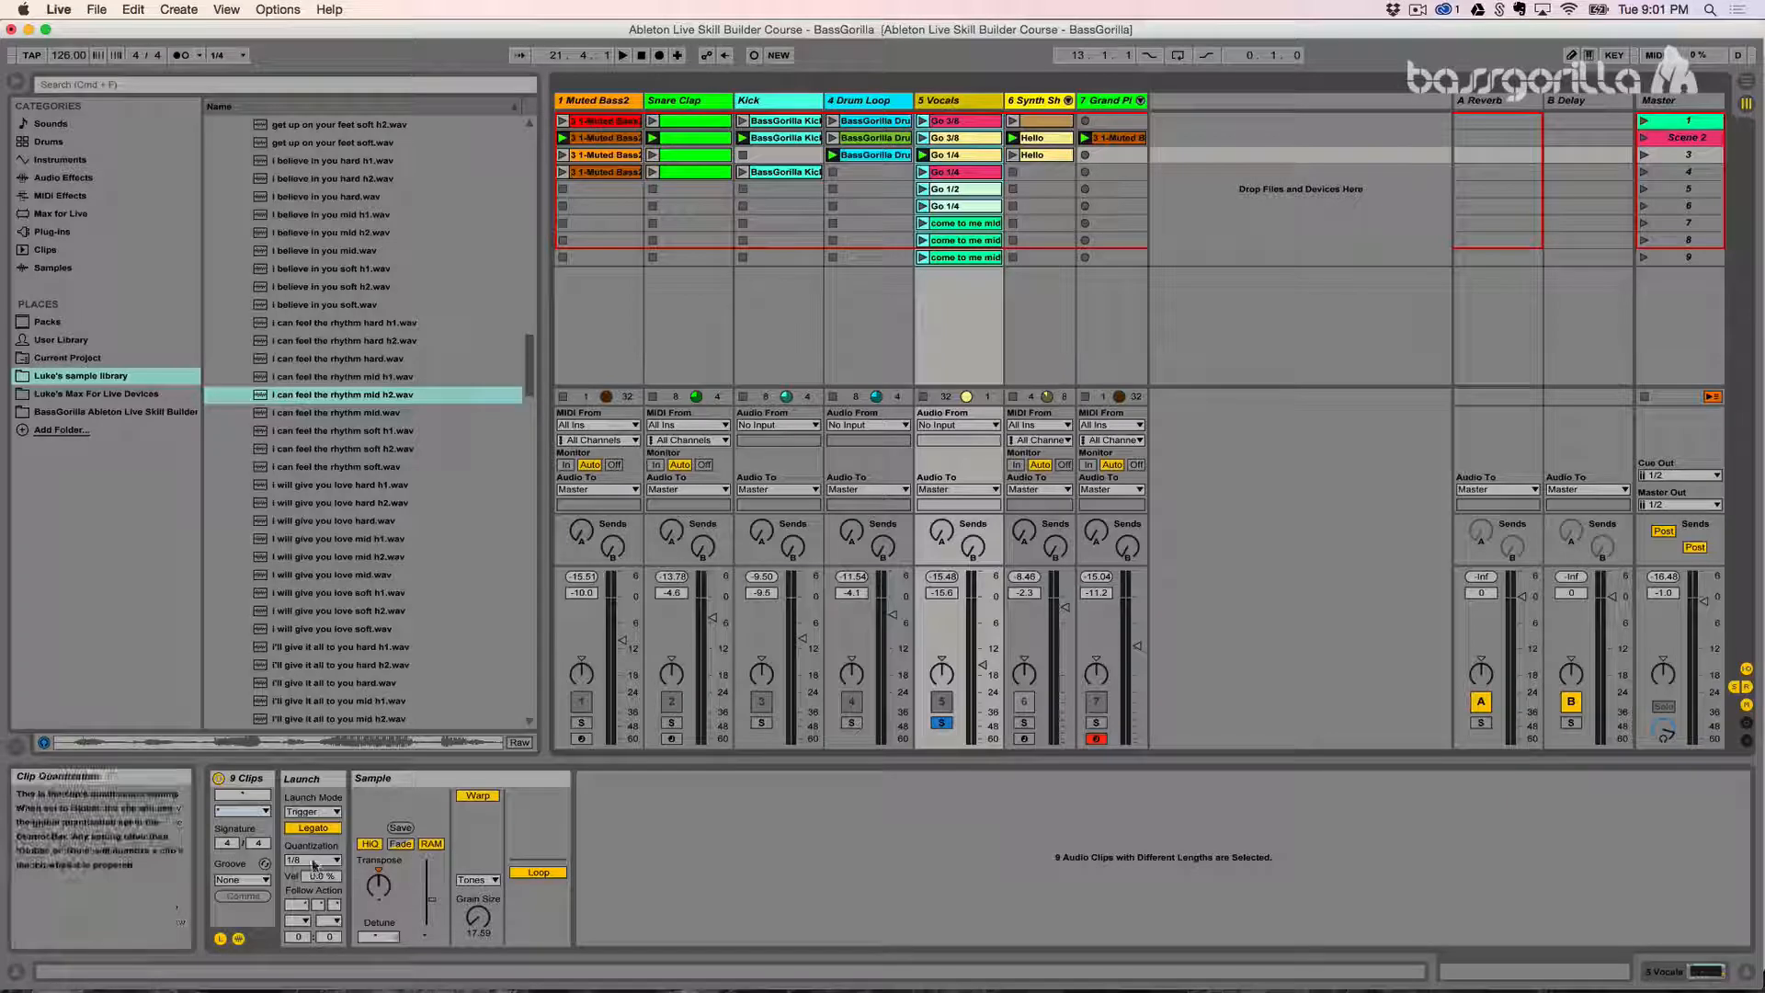
left_click(313, 862)
left_click(313, 863)
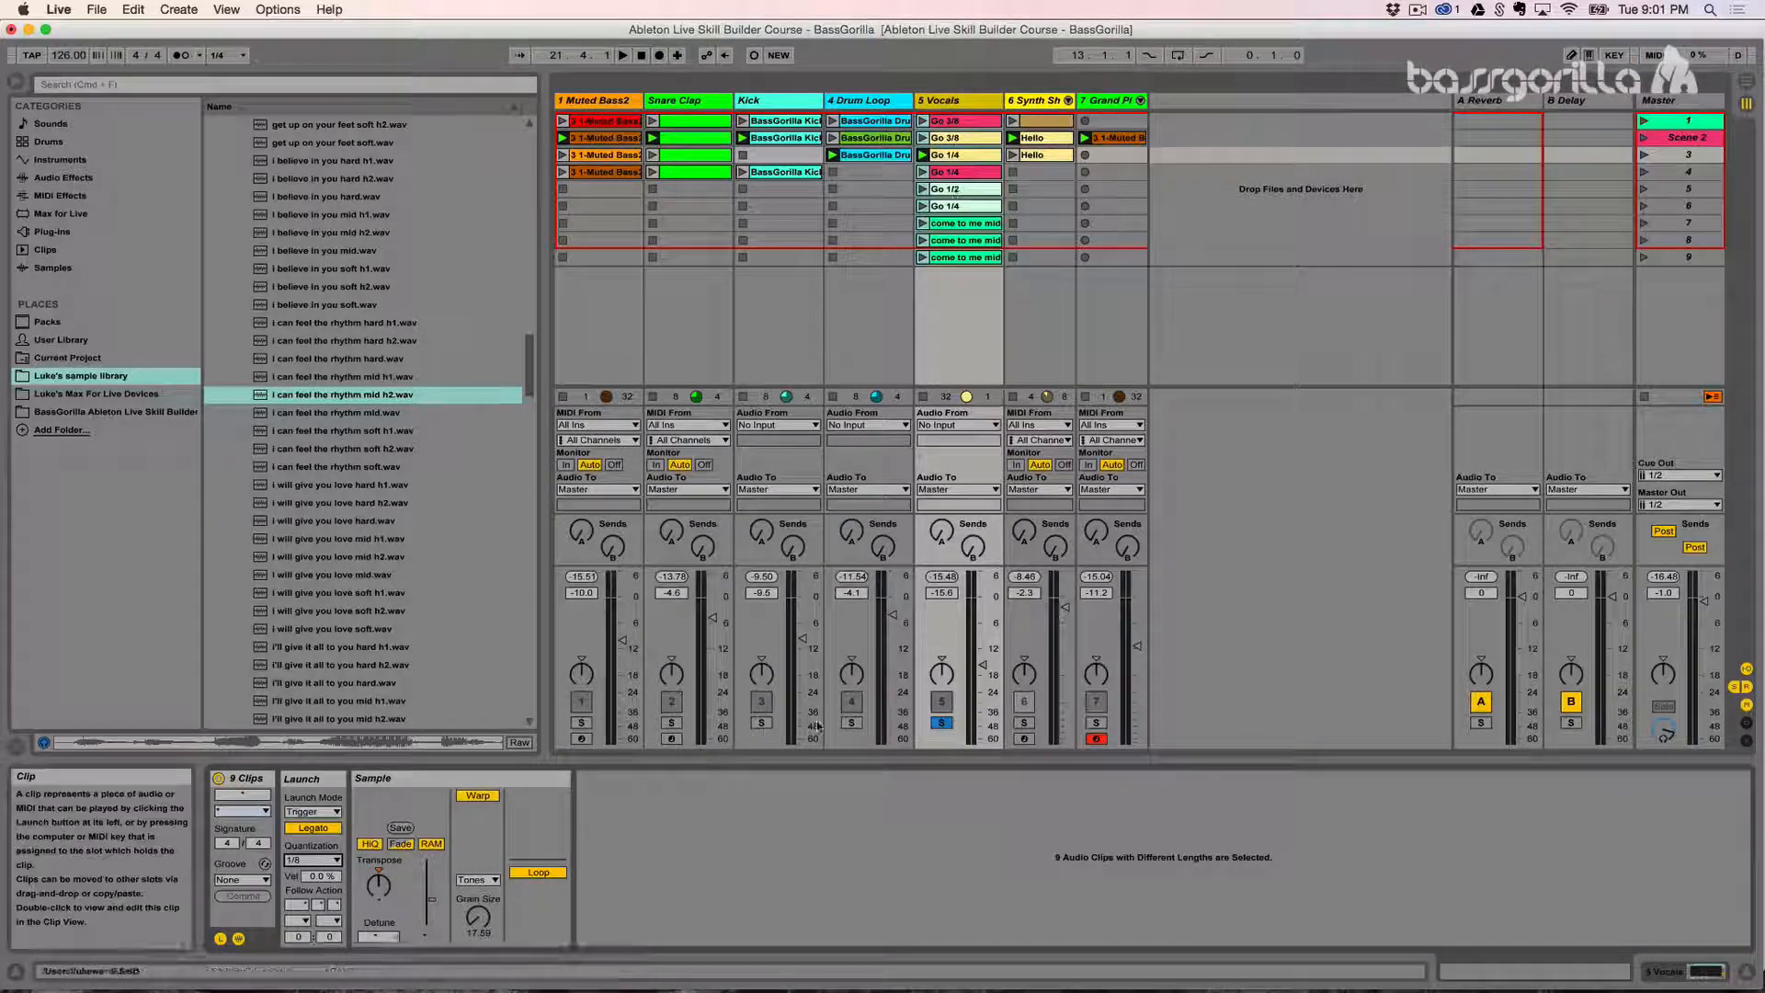
left_click(313, 860)
left_click(315, 789)
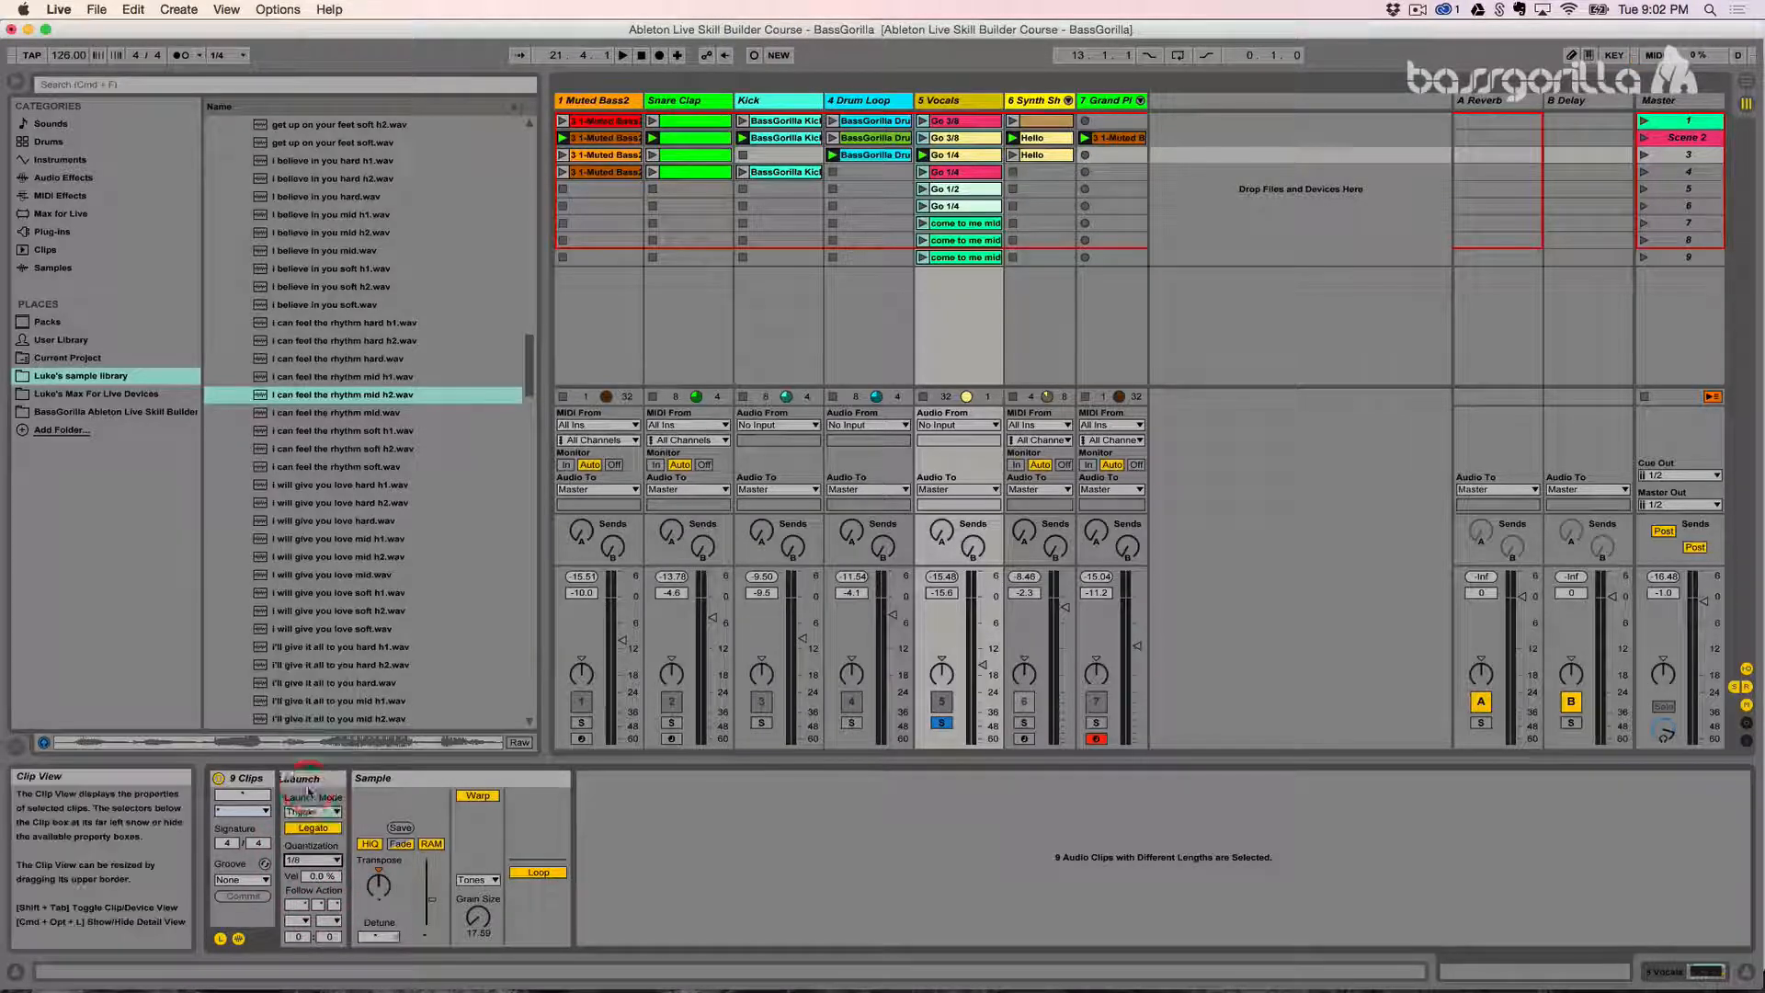
- Set the global quantization to 1 Bar and choose 1/8 as the clip quantization for all nine Vocals clips
left_click(245, 56)
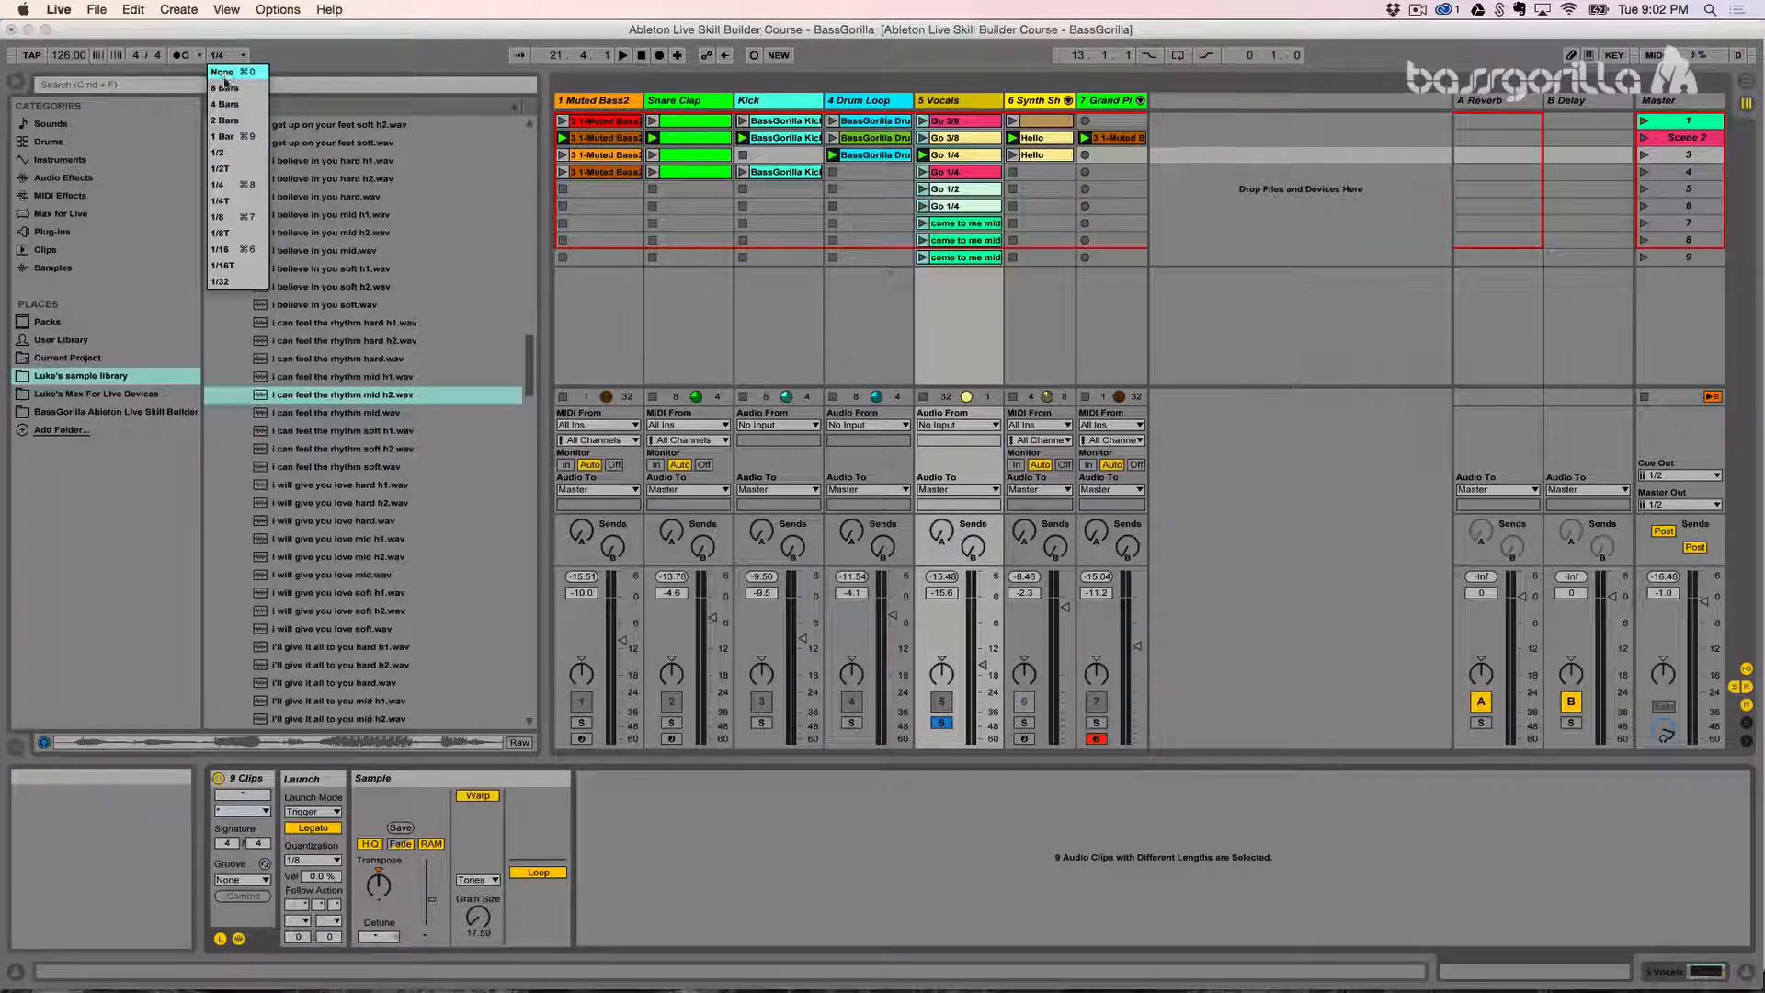
left_click(225, 136)
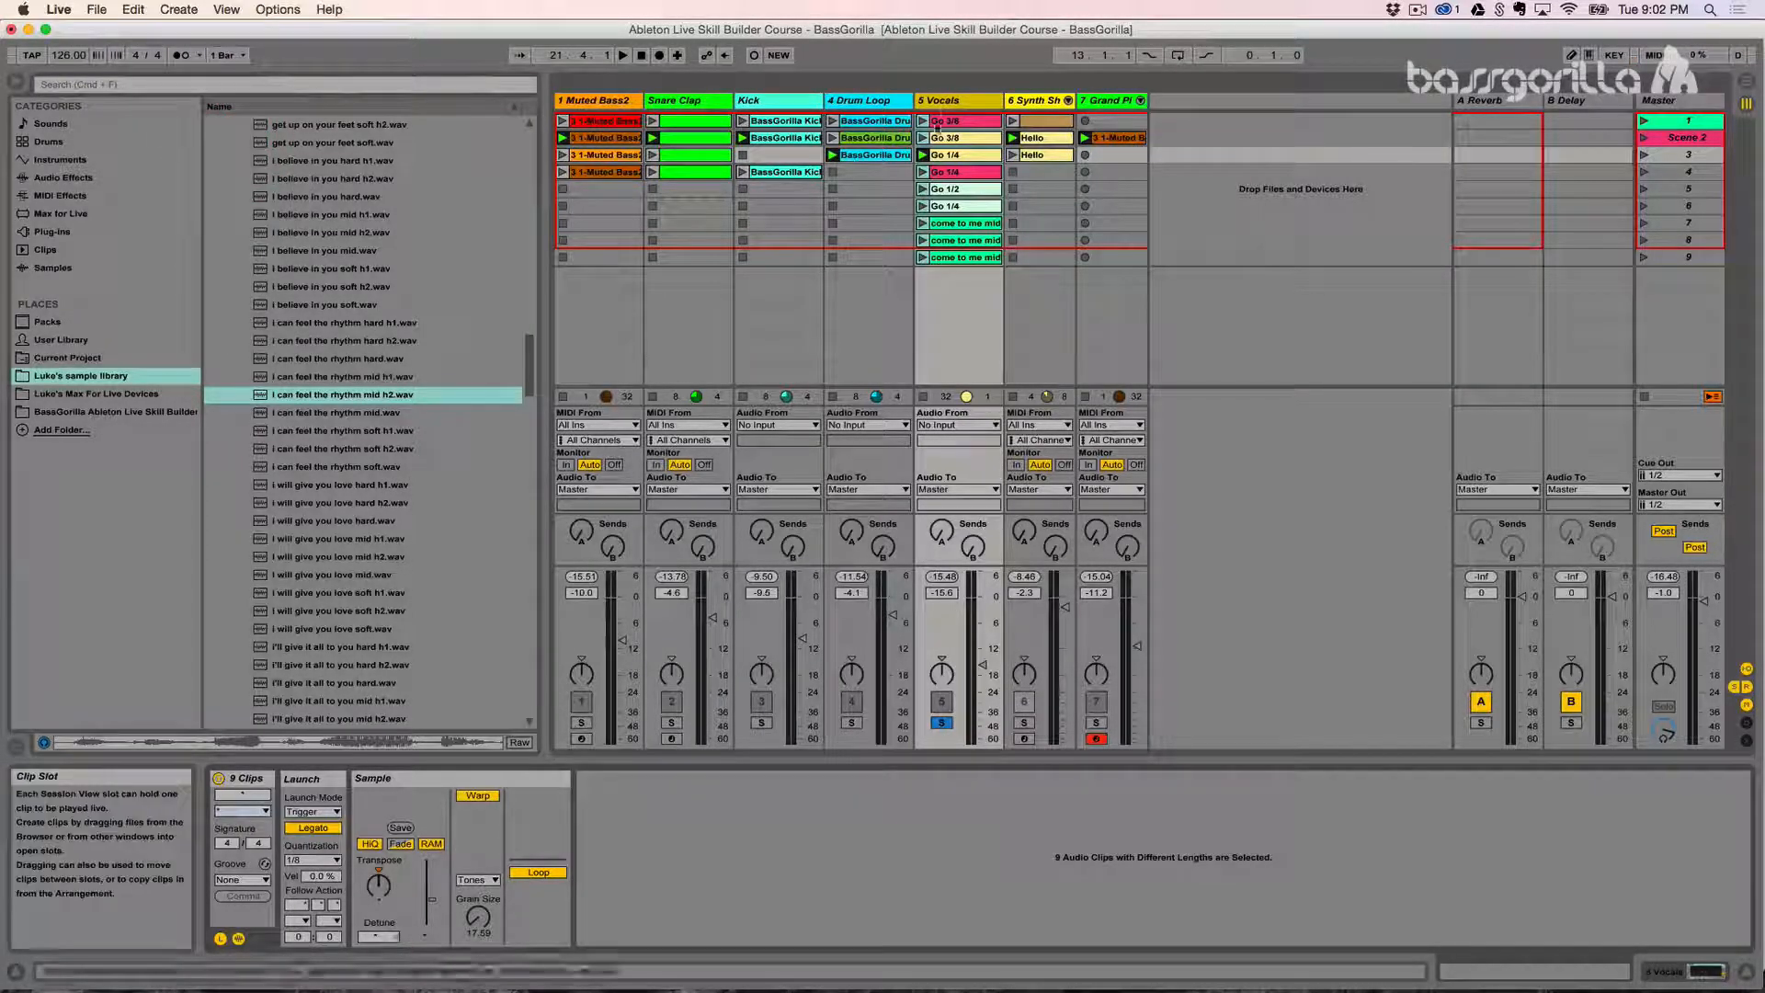
left_click(945, 121)
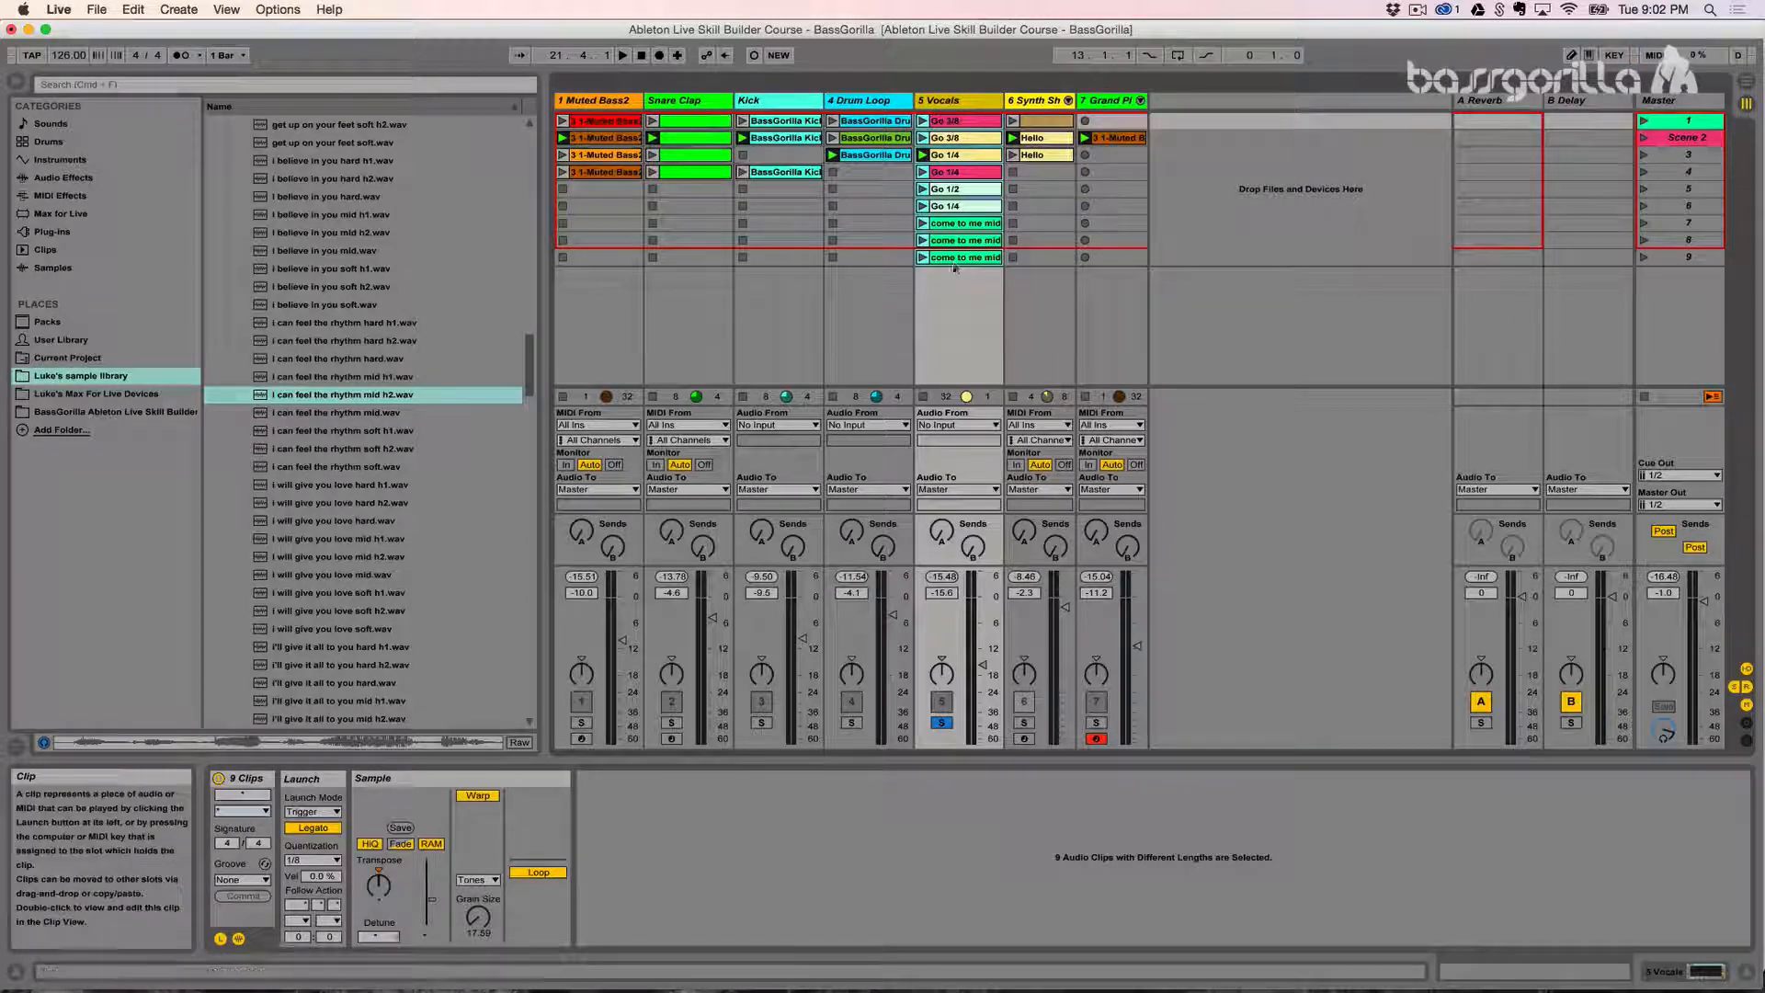
left_click(313, 860)
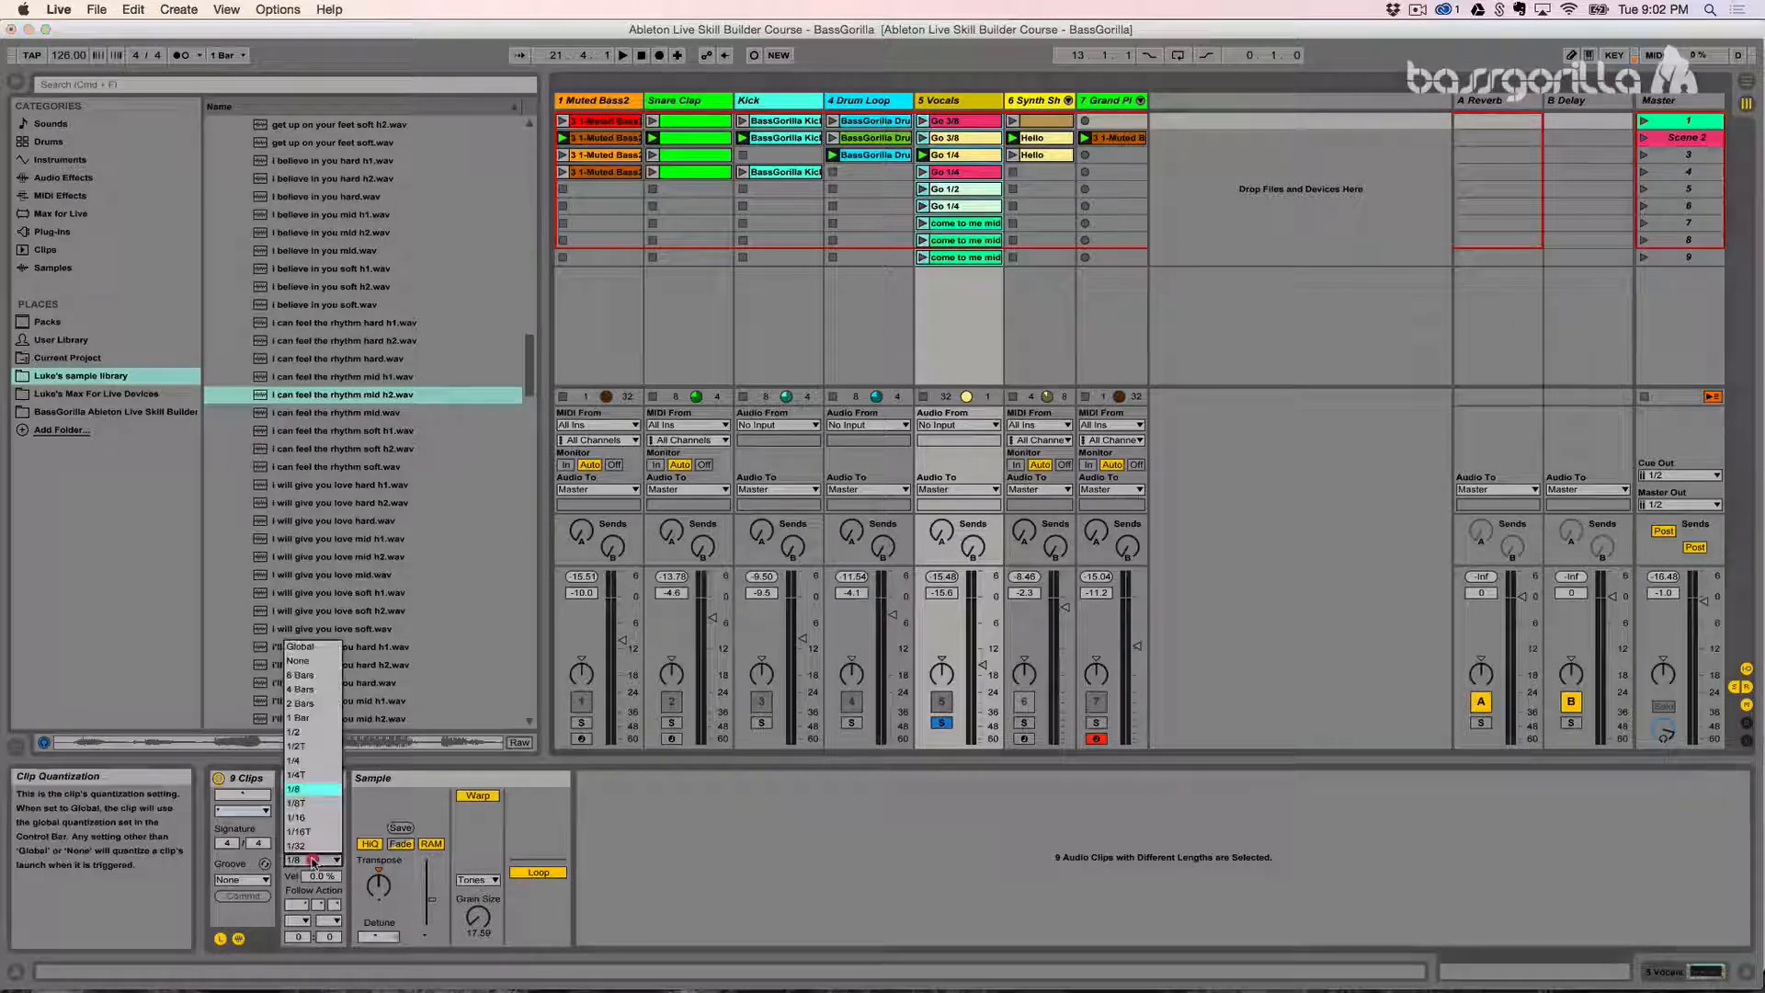
left_click(296, 788)
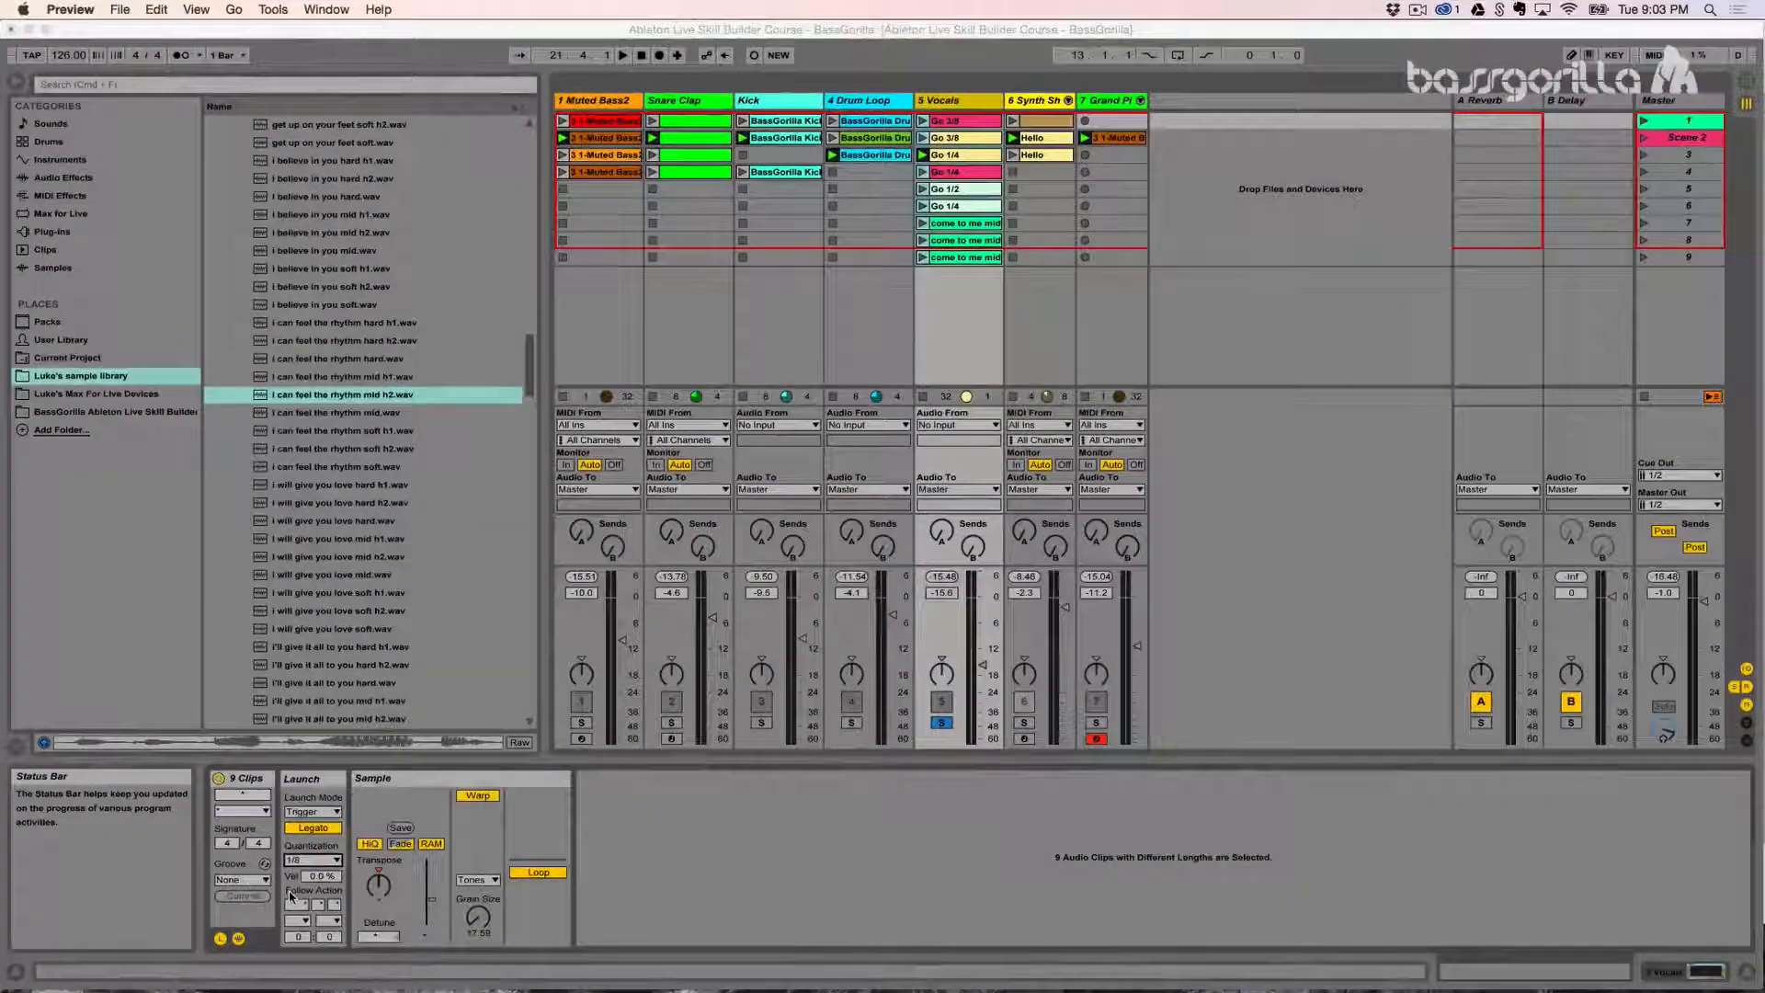
- Check the launch velocity amount and clip quantization with all nine Vocals clips selected
left_click(314, 881)
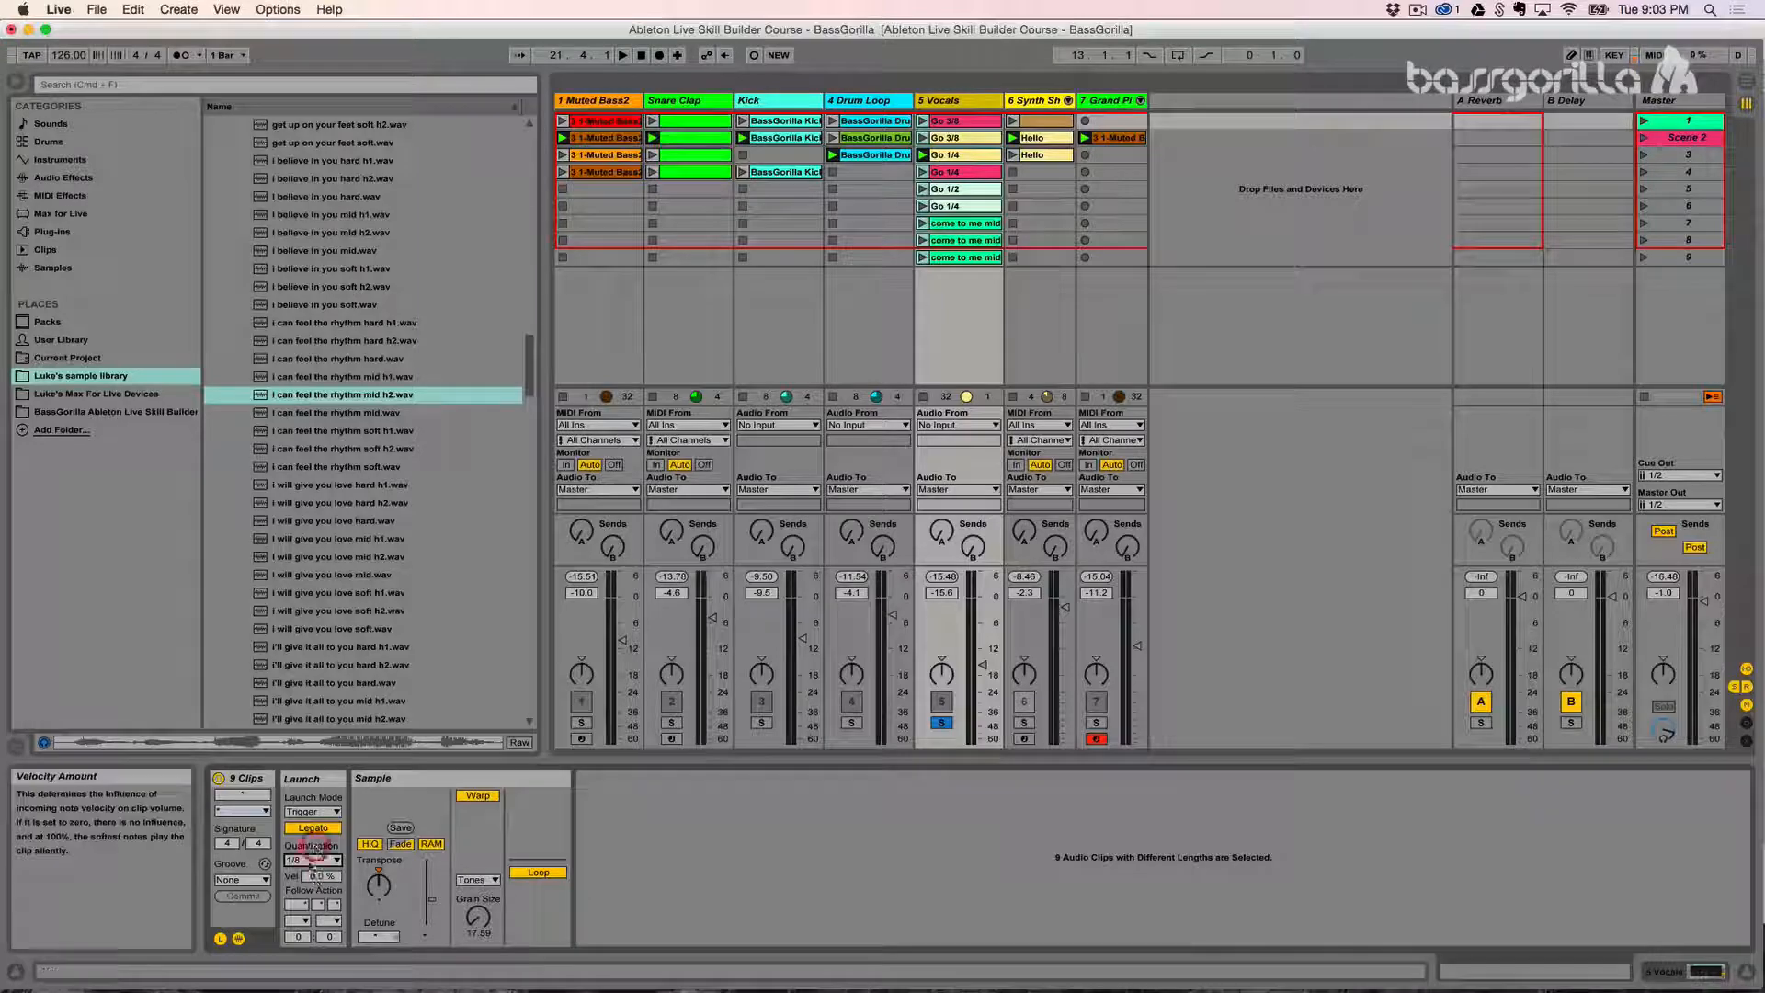
left_click_drag(315, 876, 315, 828)
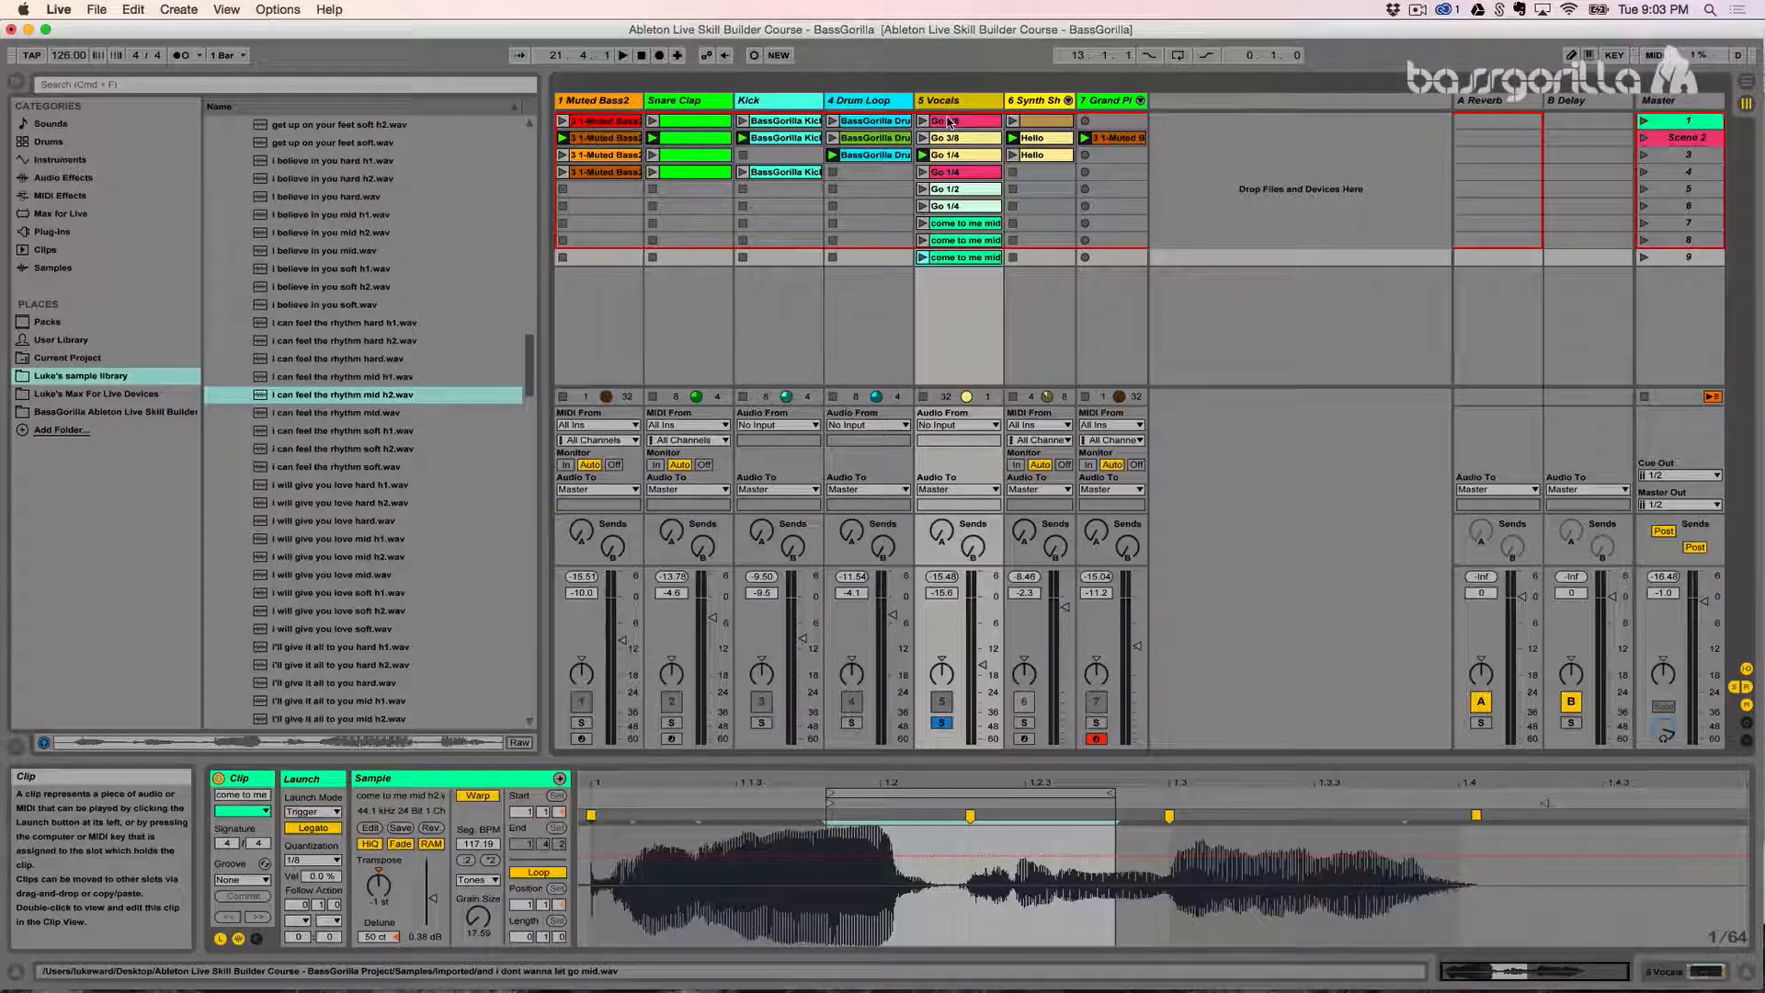
left_click(950, 121, "shift")
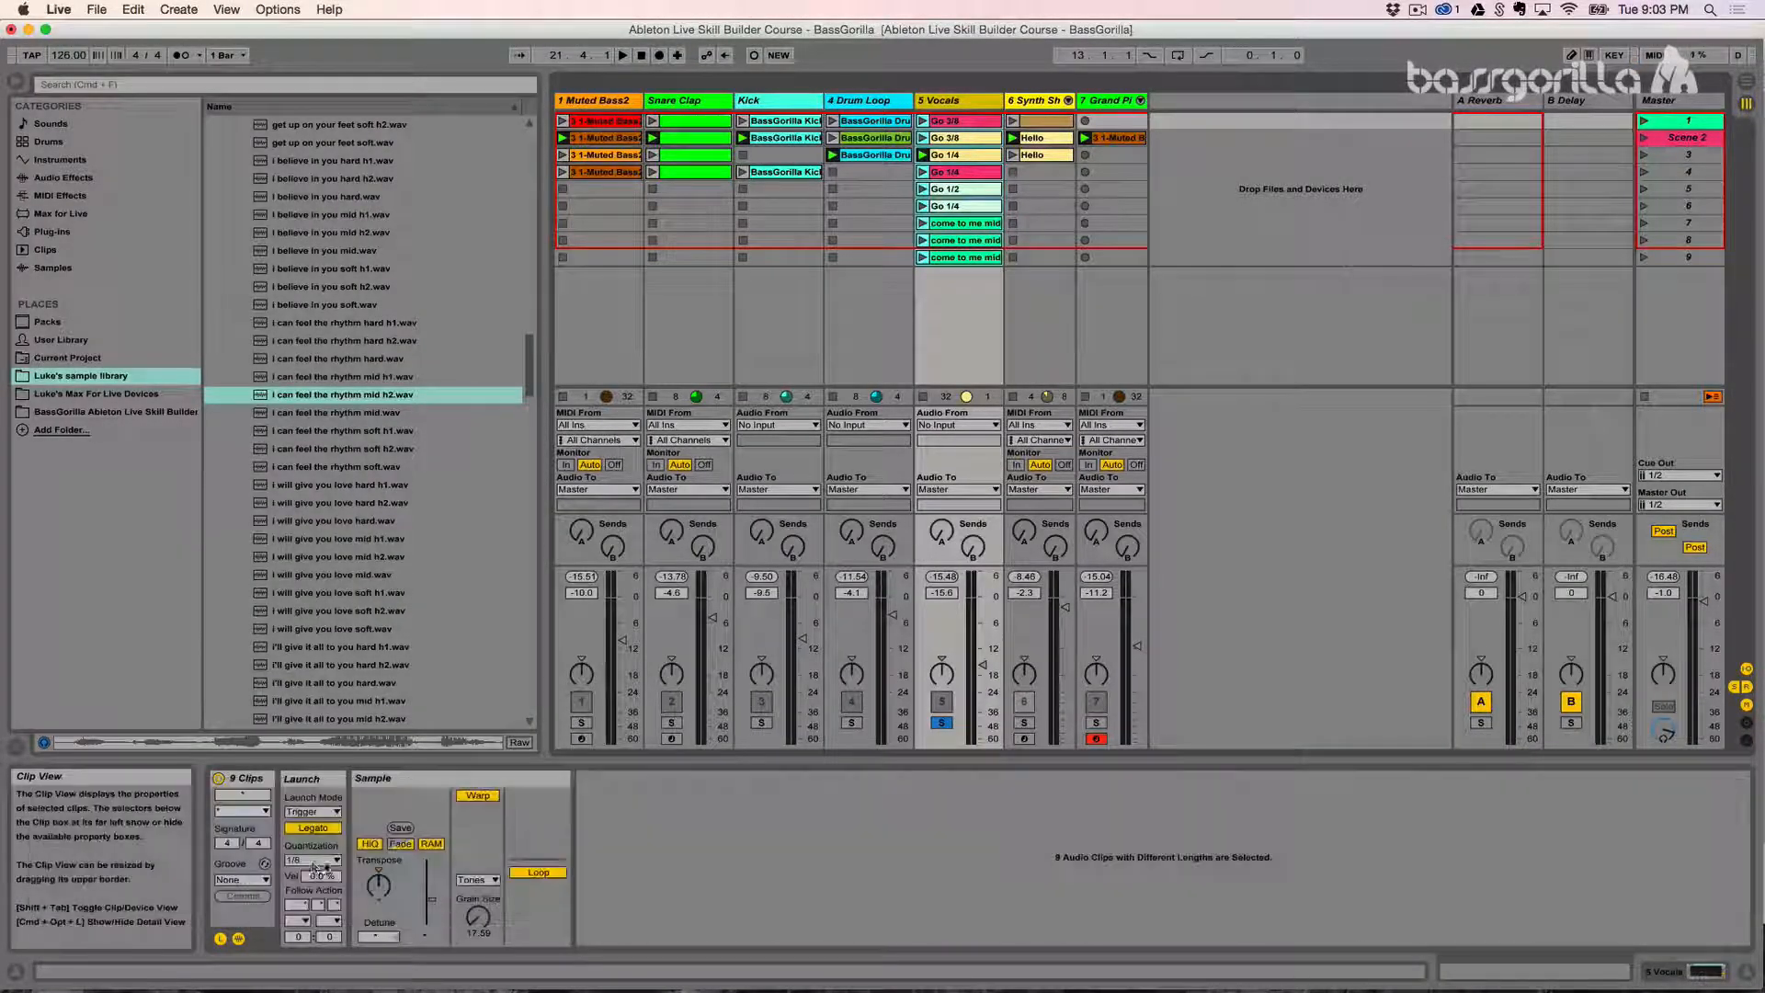
left_click(297, 863)
left_click(297, 863)
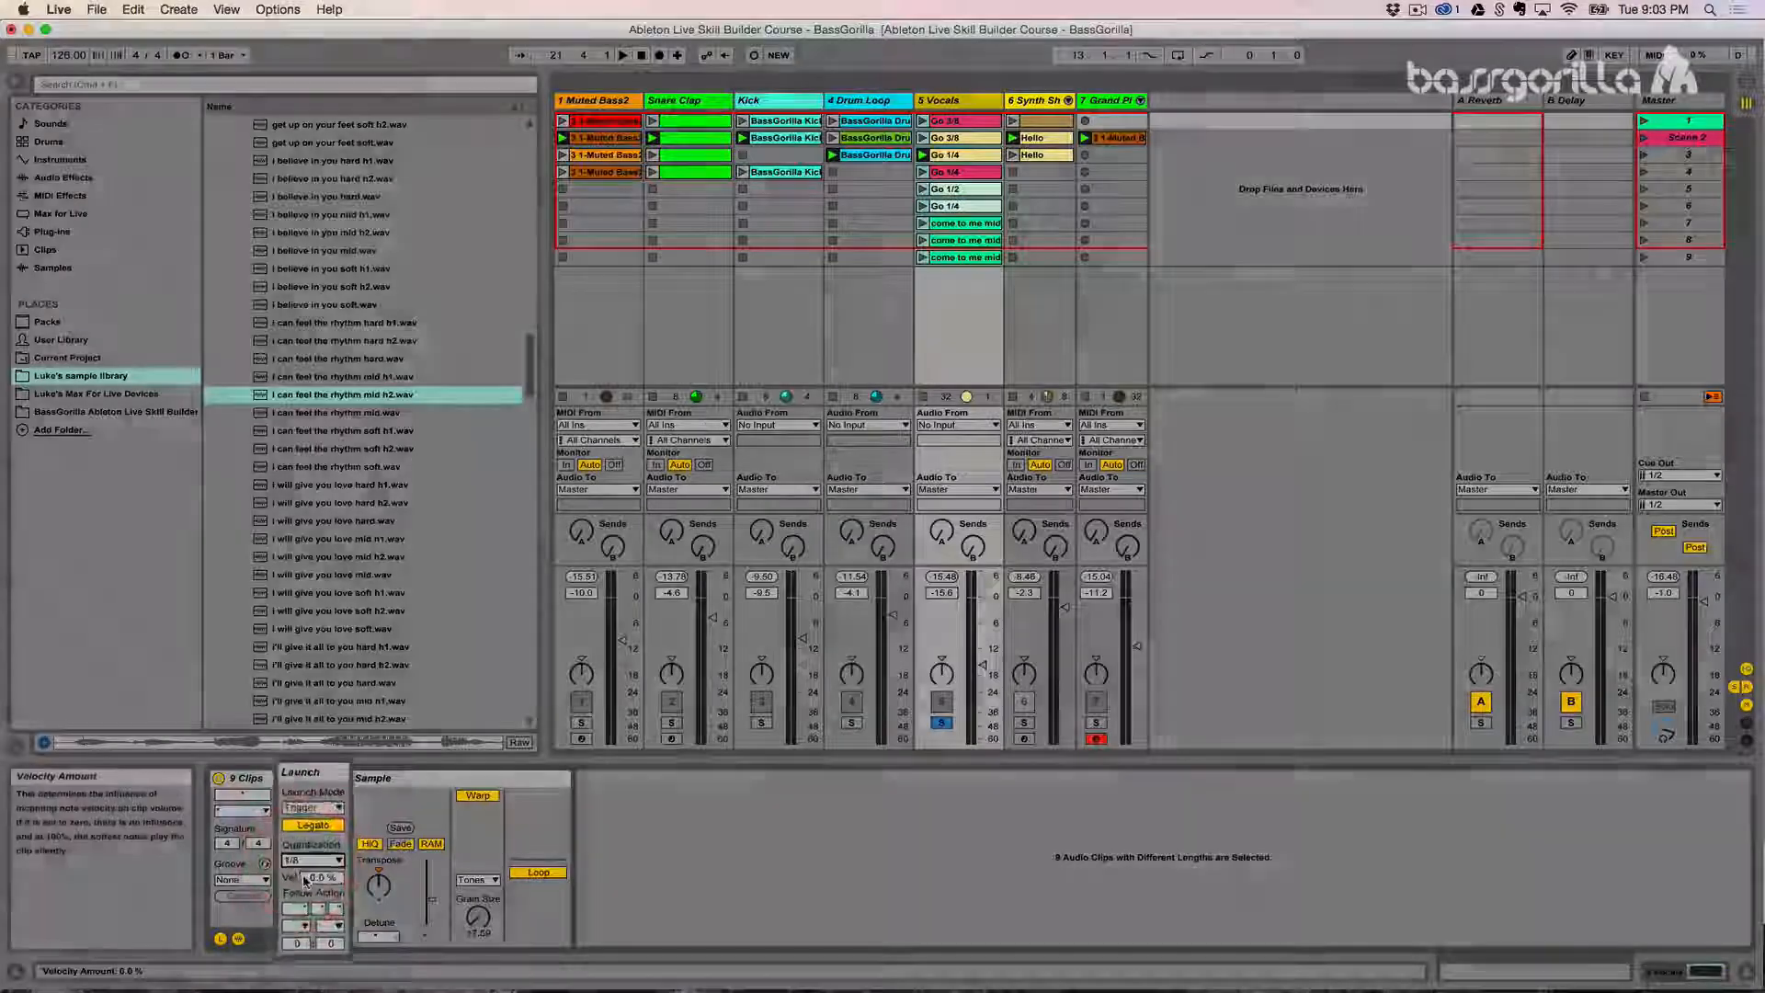